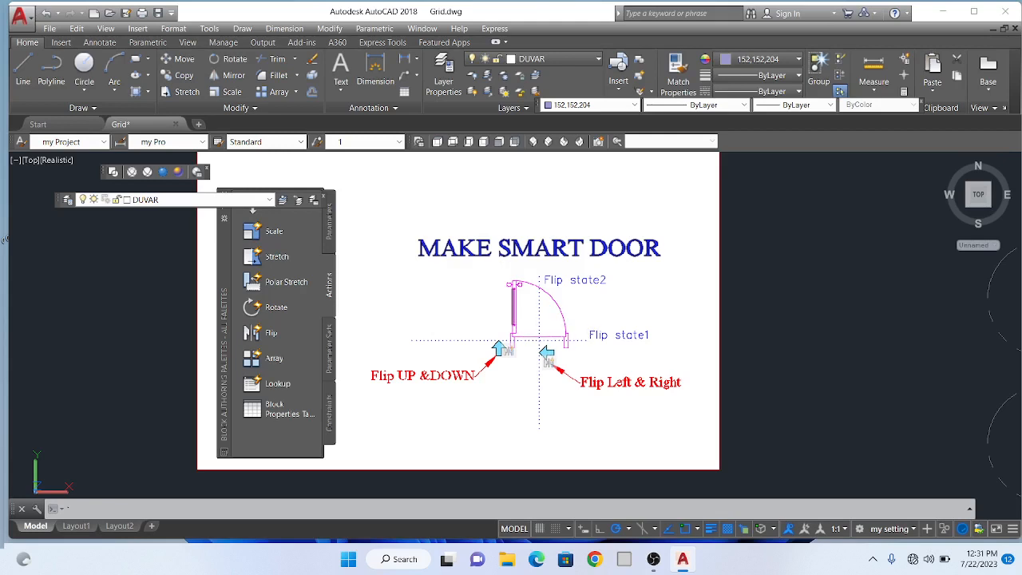
- Copy the lower door symbol horizontally to an empty spot on its right
{"action": "scroll", "coordinate": [612, 385], "scroll_direction": "down", "scroll_amount": 6}
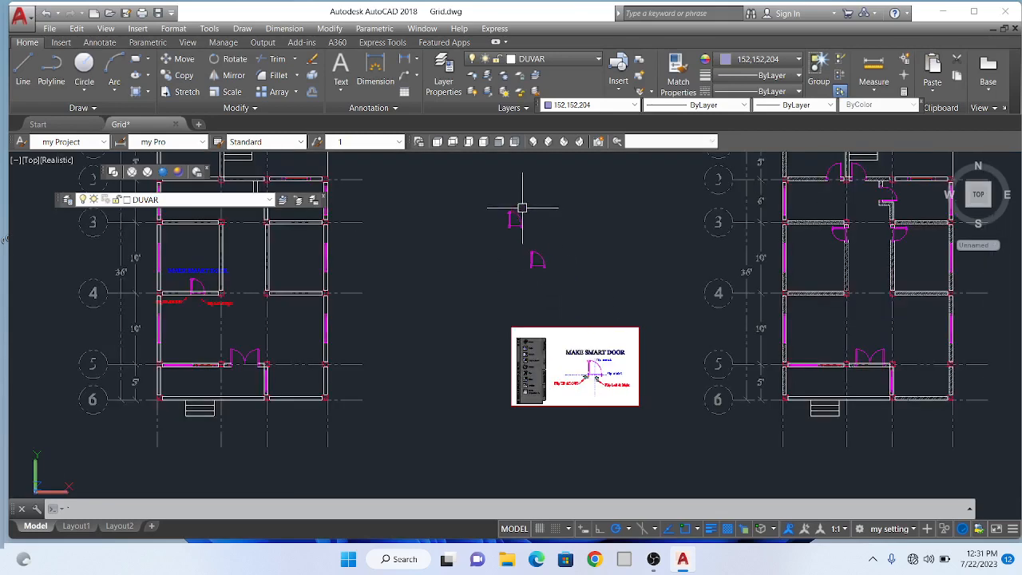
{"action": "scroll", "coordinate": [516, 214], "scroll_direction": "up", "scroll_amount": 4}
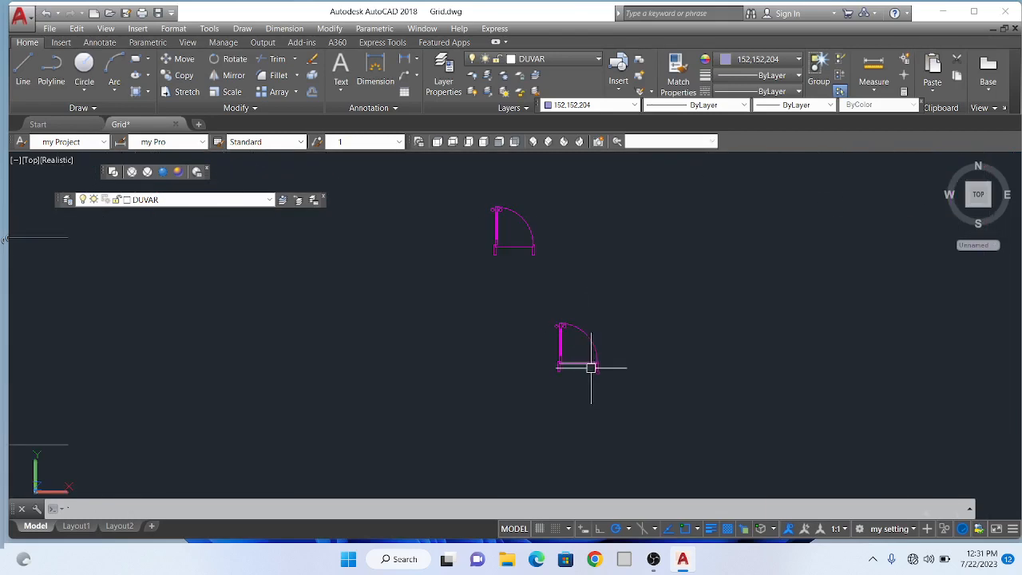
{"action": "scroll", "coordinate": [591, 368], "scroll_direction": "up", "scroll_amount": 2}
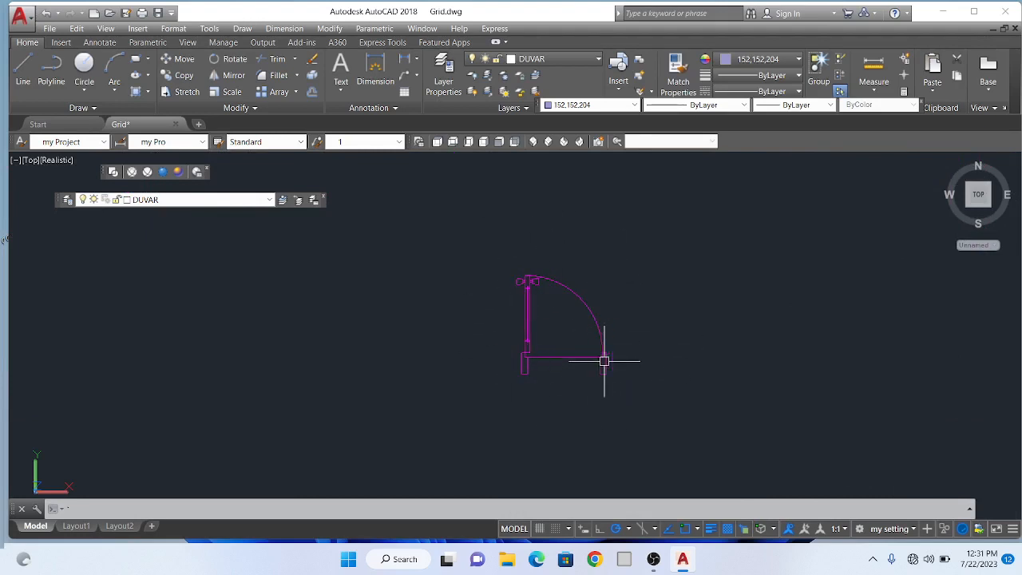
{"action": "key", "text": "Escape"}
{"action": "key", "text": "Escape"}
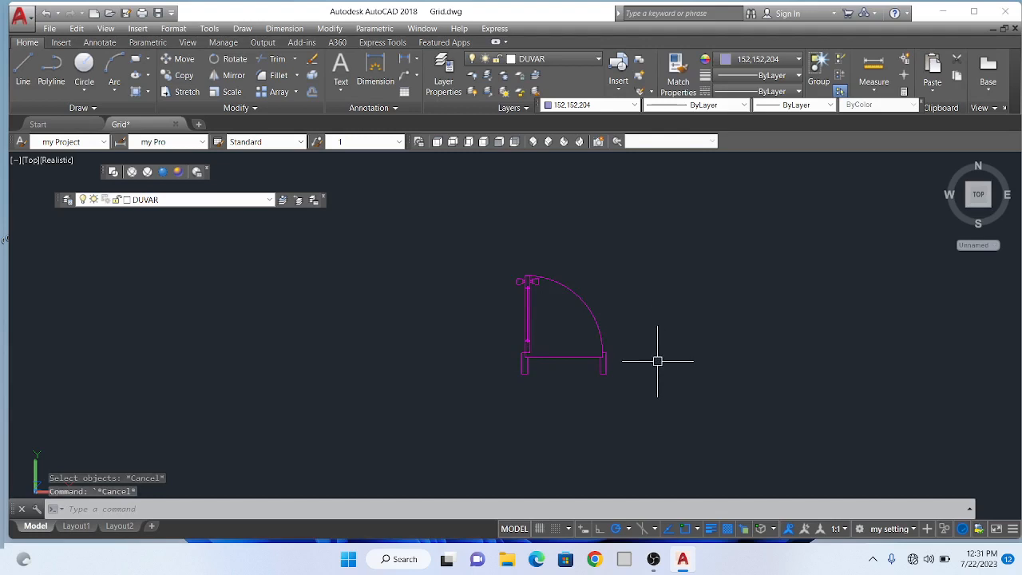
{"action": "type", "text": "c"}
{"action": "key", "text": "Return"}
{"action": "left_click", "coordinate": [663, 391]}
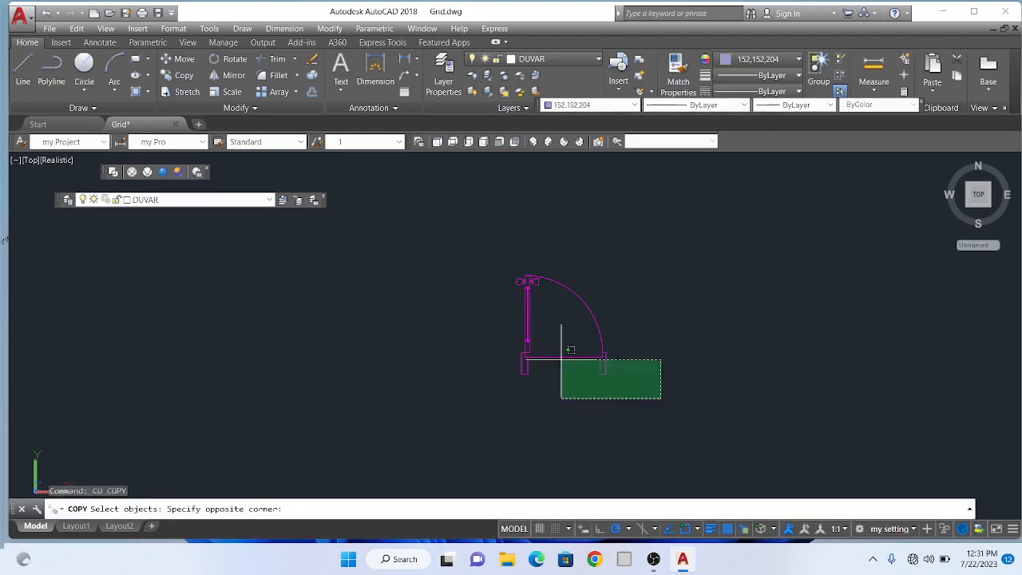
{"action": "left_click", "coordinate": [466, 235]}
{"action": "key", "text": "Return"}
{"action": "left_click", "coordinate": [570, 425]}
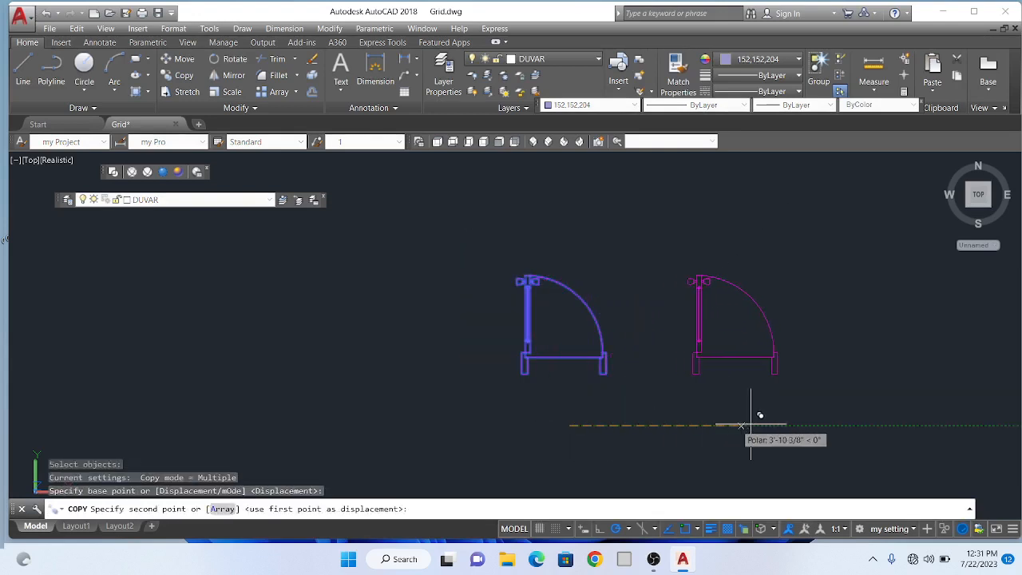
{"action": "left_click", "coordinate": [776, 424]}
{"action": "scroll", "coordinate": [501, 385], "scroll_direction": "down", "scroll_amount": 2}
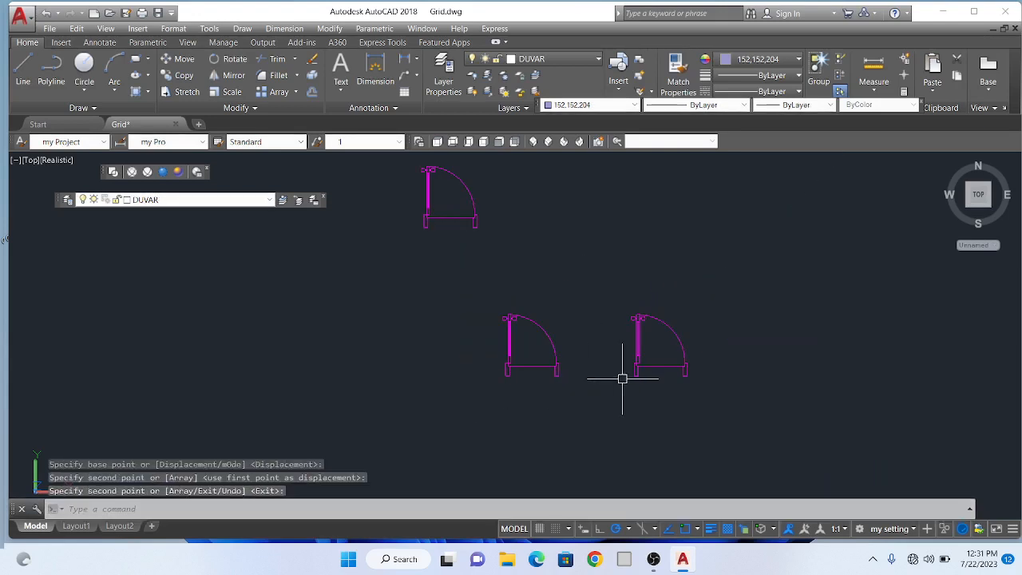
{"action": "key", "text": "Escape"}
- Start rotating the copied door's leaf and handles, excluding the left jamb's top edge, with the leaf's lower-left corner as base point
{"action": "scroll", "coordinate": [666, 365], "scroll_direction": "up", "scroll_amount": 3}
{"action": "scroll", "coordinate": [657, 333], "scroll_direction": "up", "scroll_amount": 3}
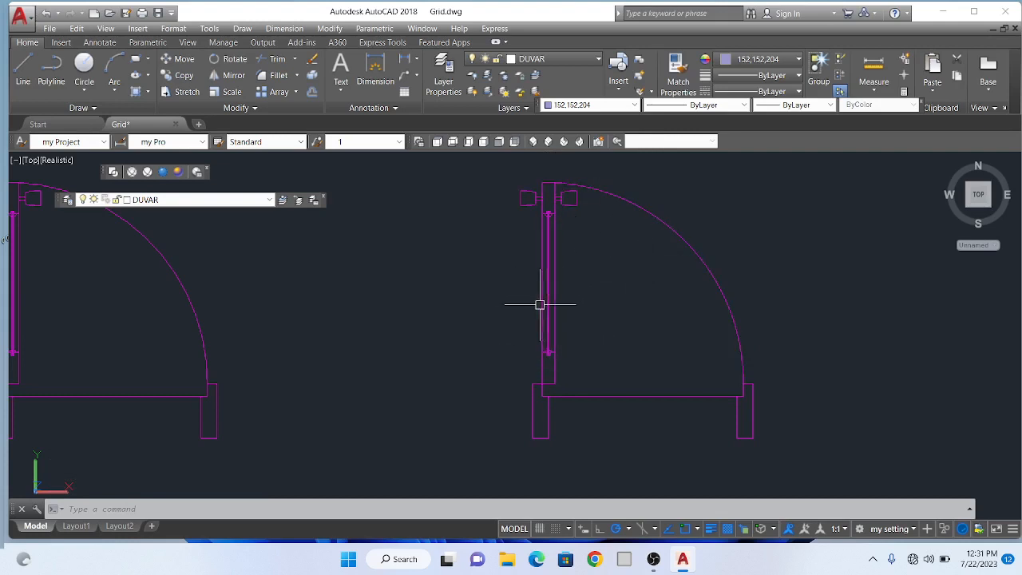
{"action": "type", "text": "ro"}
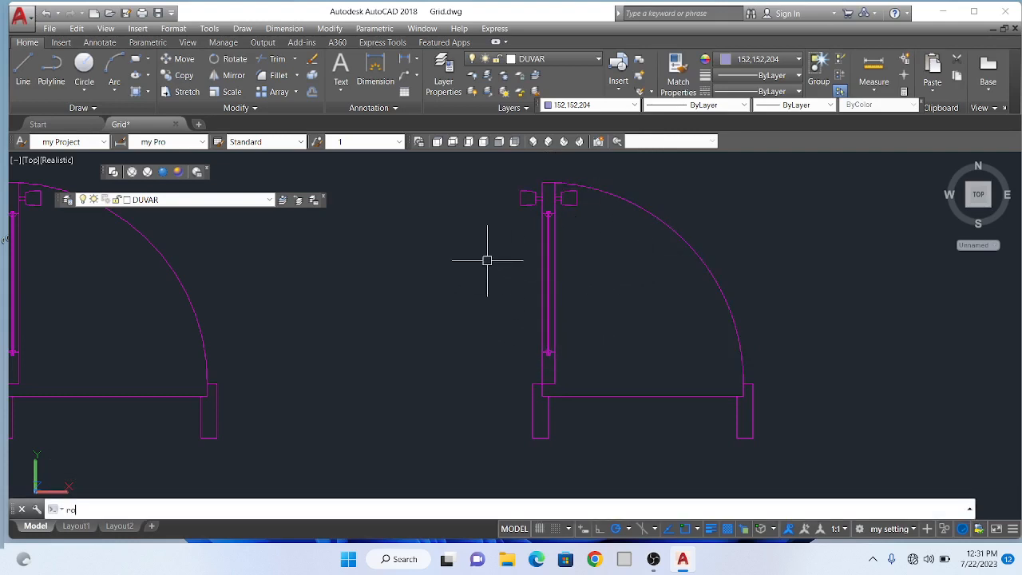
{"action": "key", "text": "Return"}
{"action": "left_click", "coordinate": [477, 168]}
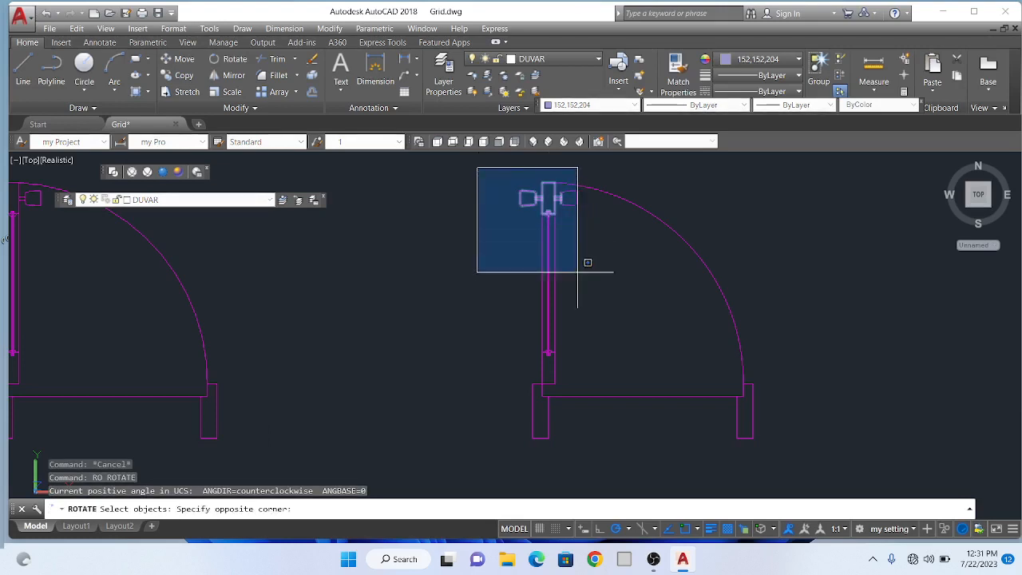
{"action": "left_click", "coordinate": [585, 387]}
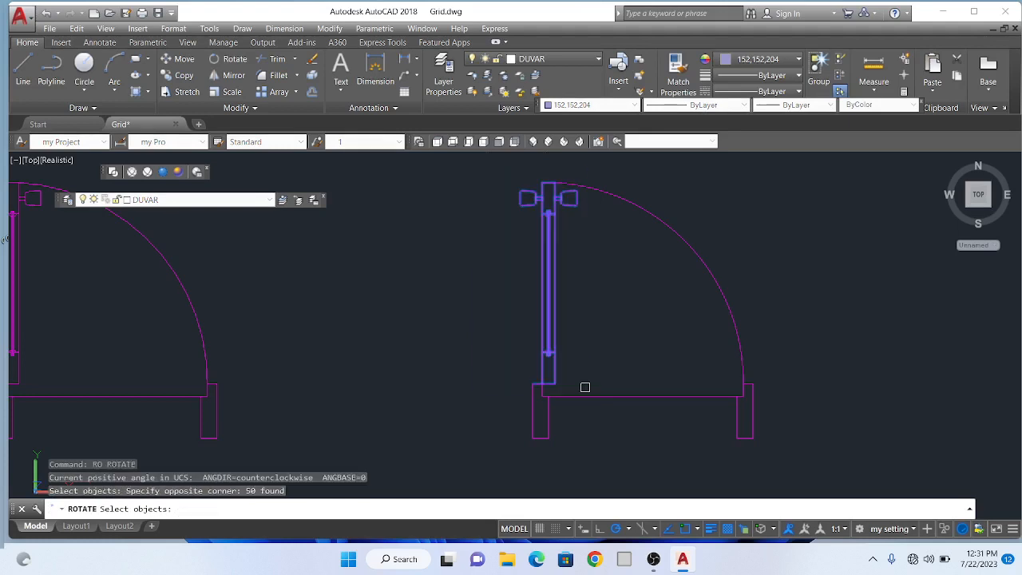
{"action": "scroll", "coordinate": [543, 399], "scroll_direction": "up", "scroll_amount": 5}
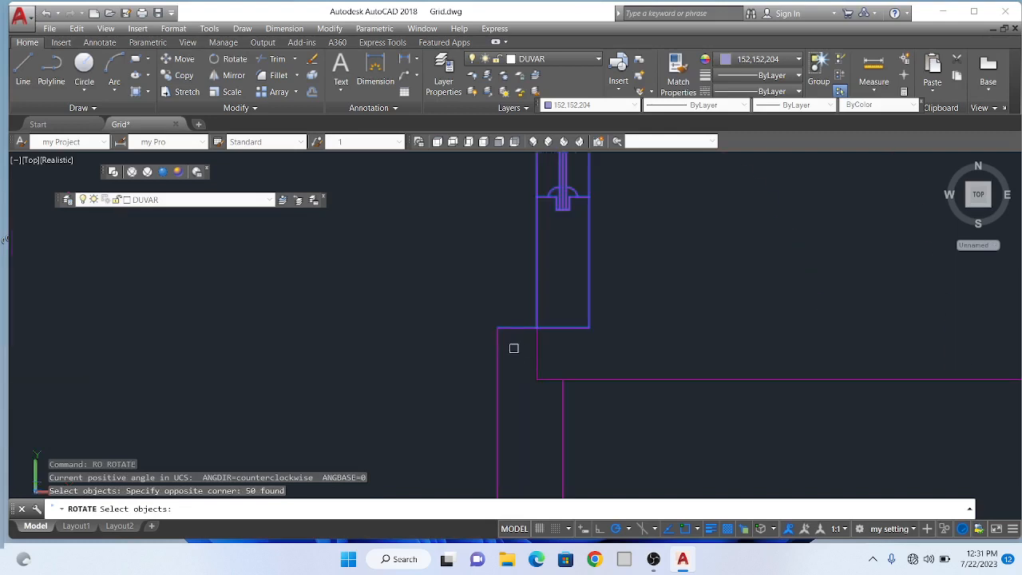
{"action": "left_click", "coordinate": [514, 327], "text": "shift"}
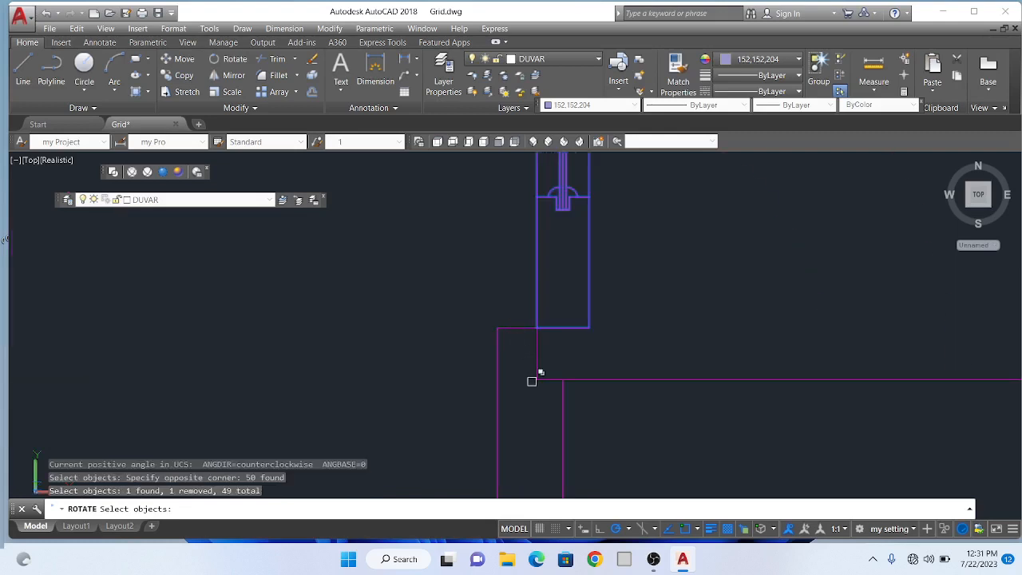
{"action": "scroll", "coordinate": [550, 399], "scroll_direction": "down", "scroll_amount": 5}
{"action": "key", "text": "Return"}
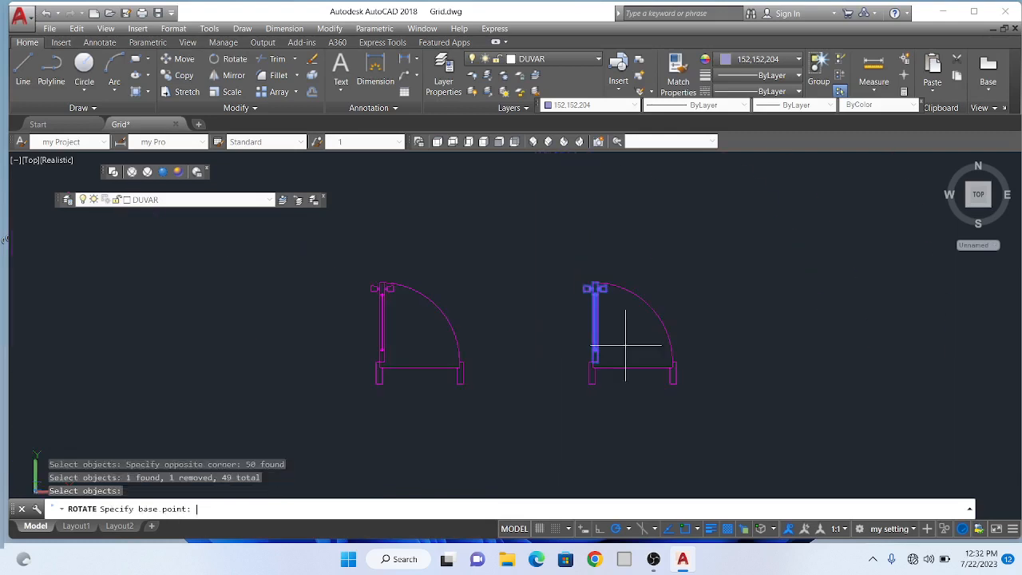
{"action": "scroll", "coordinate": [618, 367], "scroll_direction": "up", "scroll_amount": 1}
{"action": "scroll", "coordinate": [612, 358], "scroll_direction": "up", "scroll_amount": 2}
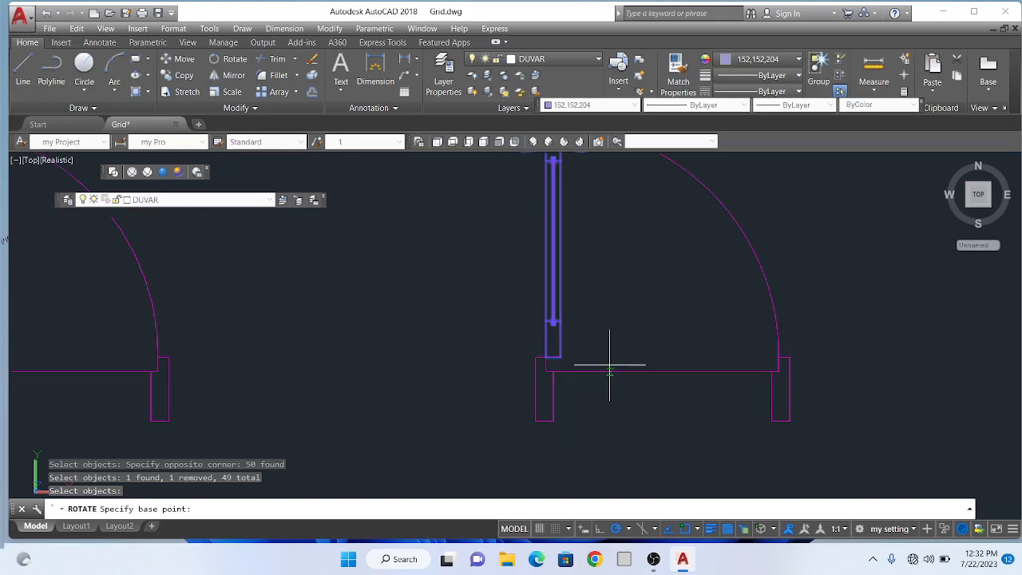
{"action": "scroll", "coordinate": [549, 348], "scroll_direction": "up", "scroll_amount": 4}
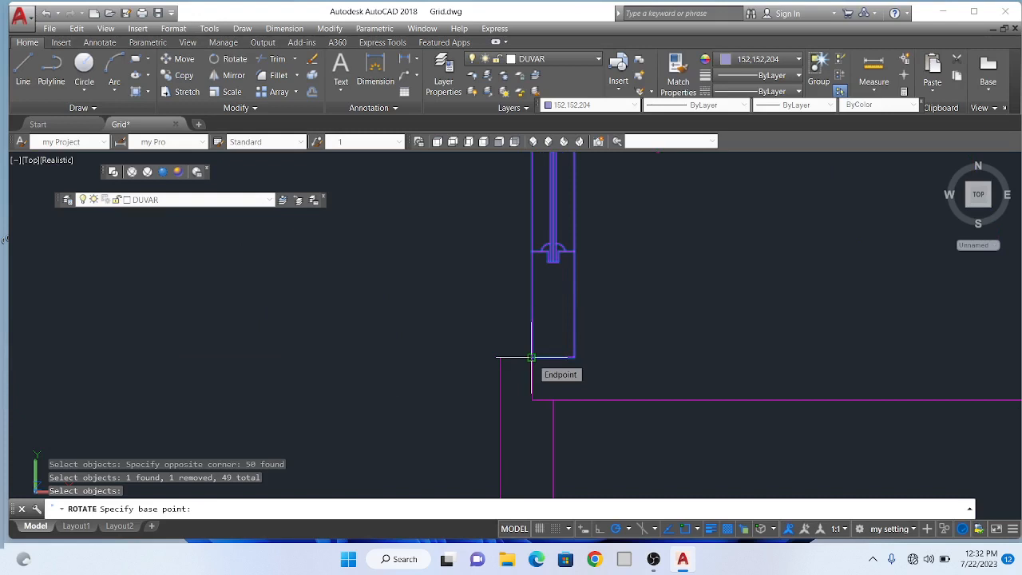
{"action": "left_click", "coordinate": [531, 357]}
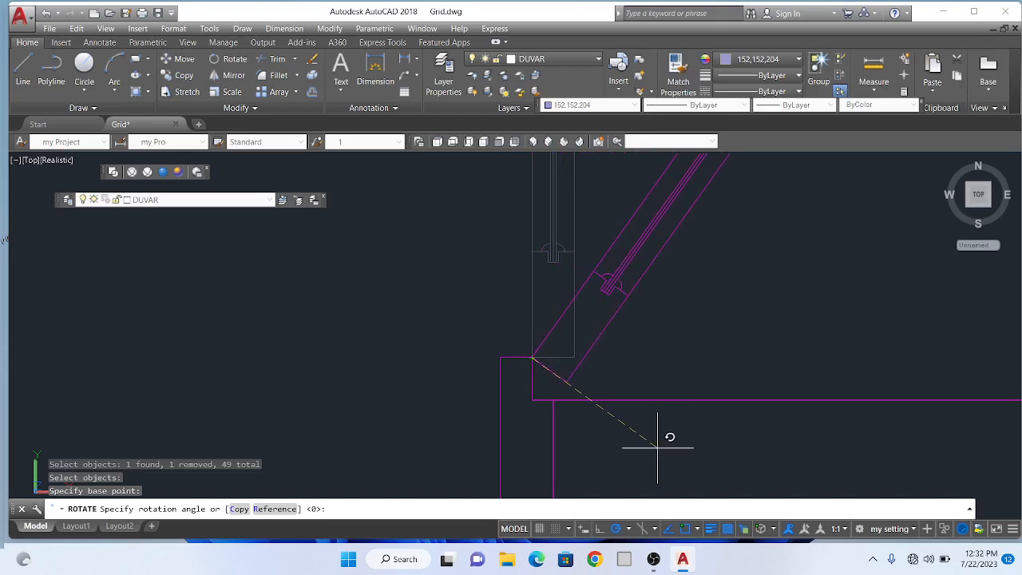
{"action": "scroll", "coordinate": [563, 371], "scroll_direction": "down", "scroll_amount": 2}
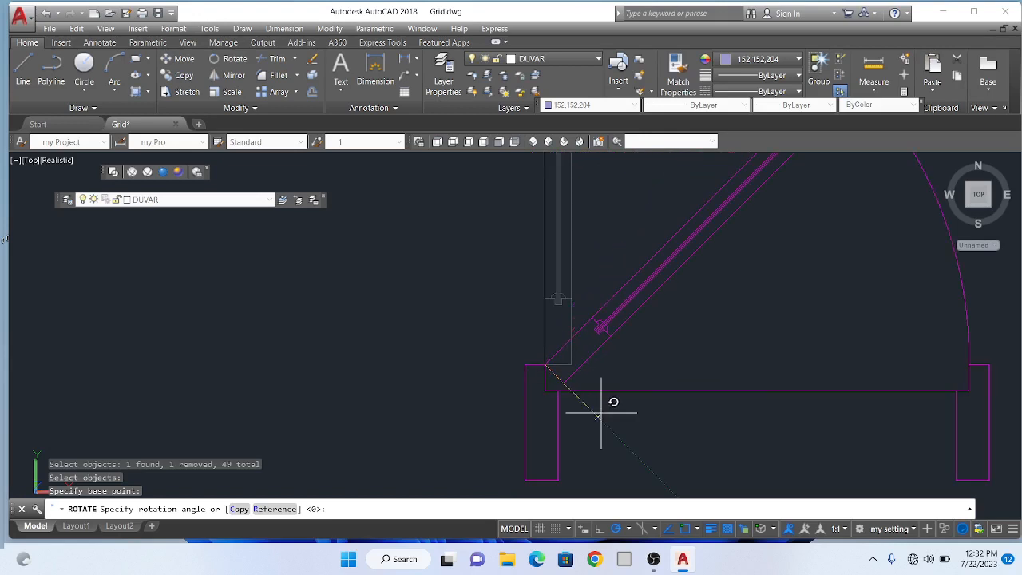
- Enable polar tracking at 45-degree increments and rotate the door leaf 45 degrees clockwise
{"action": "left_click", "coordinate": [620, 530]}
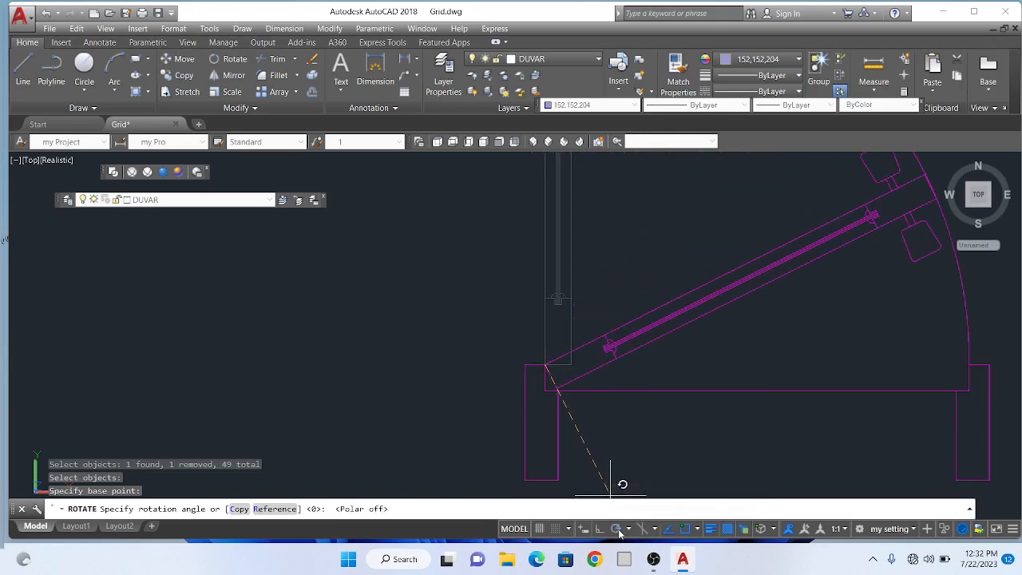
{"action": "left_click", "coordinate": [628, 529]}
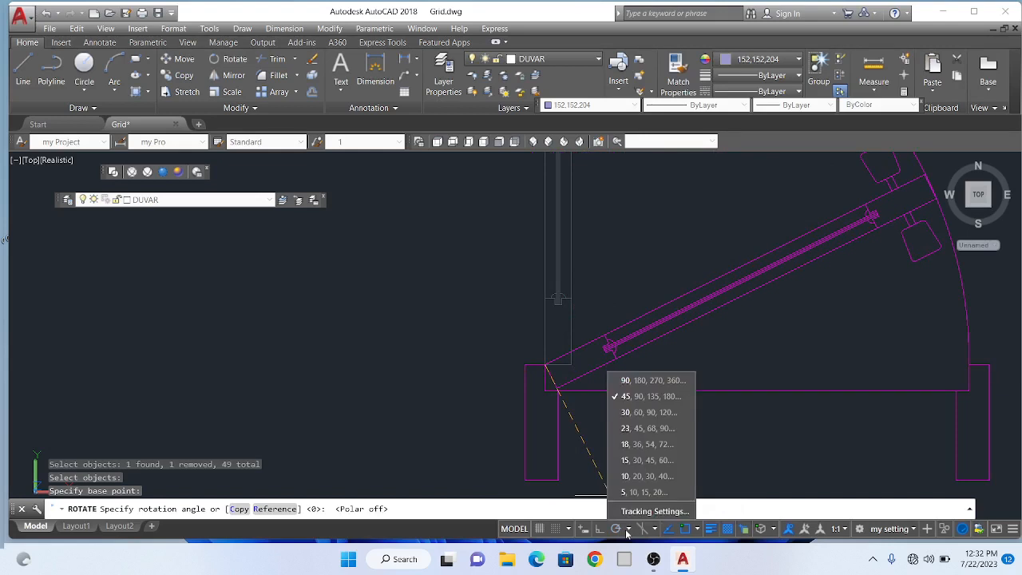
{"action": "left_click", "coordinate": [623, 397]}
{"action": "scroll", "coordinate": [530, 355], "scroll_direction": "down", "scroll_amount": 3}
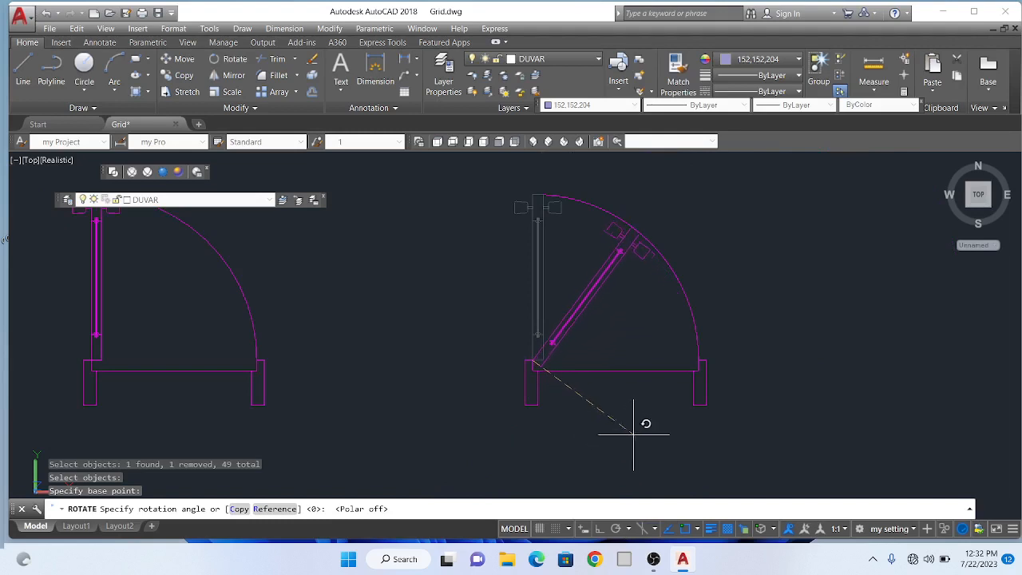
{"action": "left_click", "coordinate": [619, 531]}
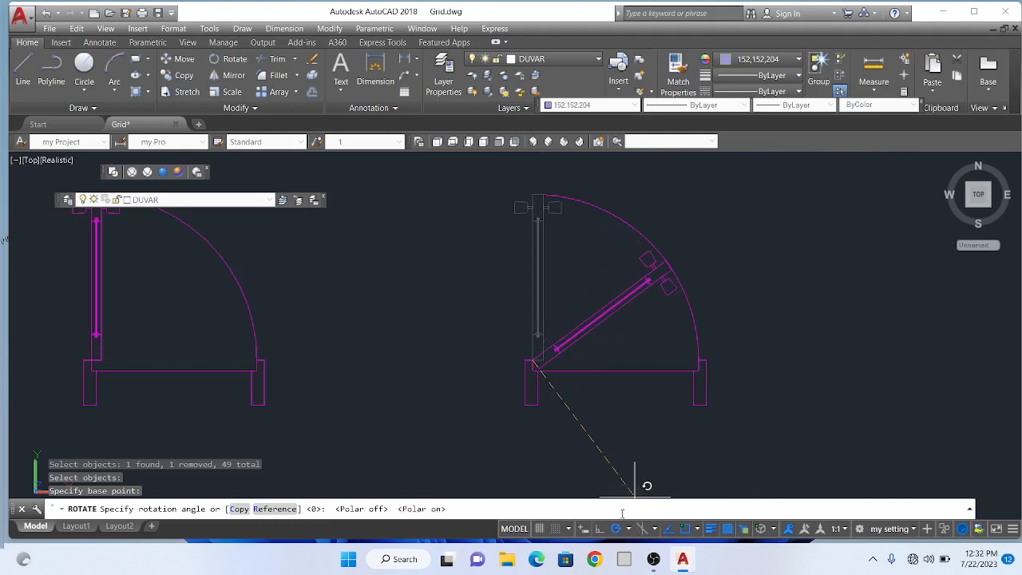
{"action": "left_click", "coordinate": [628, 528]}
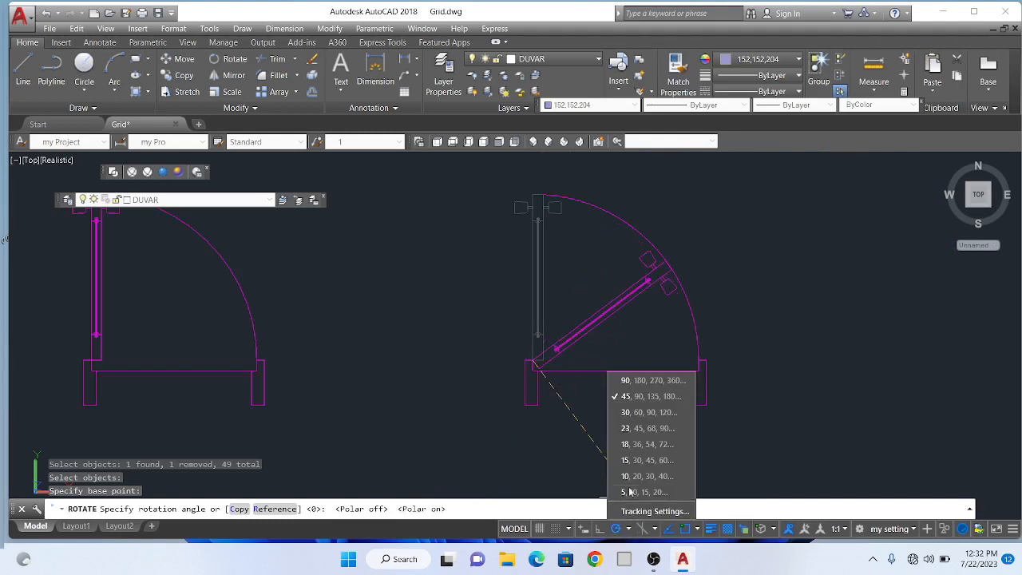
{"action": "left_click", "coordinate": [629, 529]}
{"action": "scroll", "coordinate": [591, 422], "scroll_direction": "down", "scroll_amount": 4}
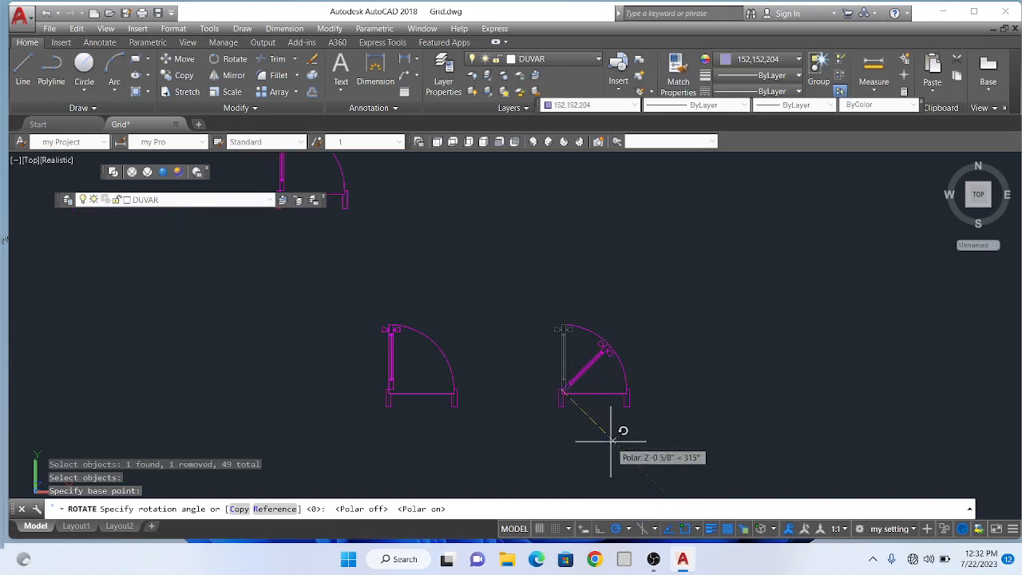
{"action": "scroll", "coordinate": [613, 440], "scroll_direction": "up", "scroll_amount": 2}
{"action": "left_click", "coordinate": [615, 441]}
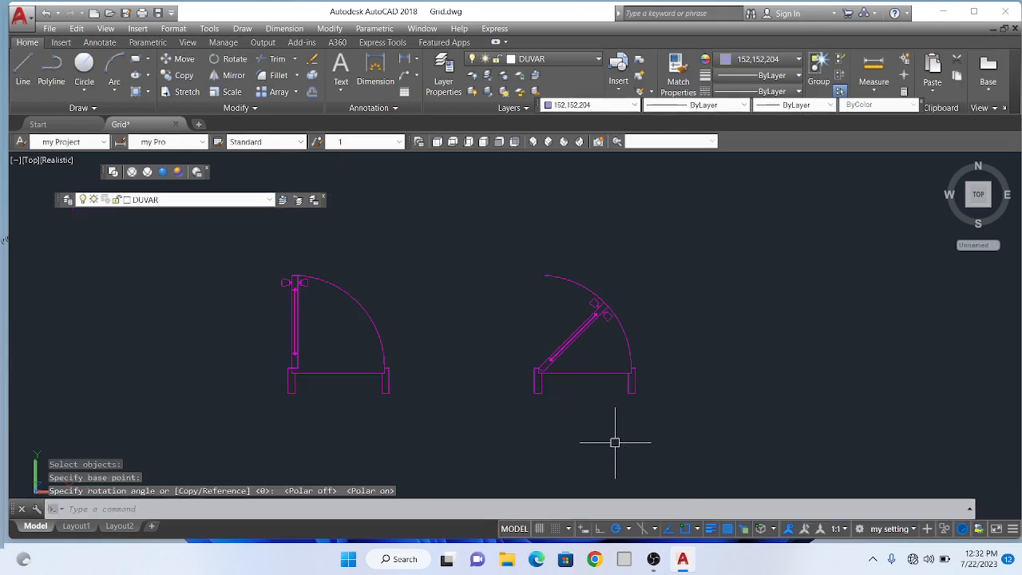
- Delete the swing arc of the copied door
{"action": "left_click", "coordinate": [567, 278]}
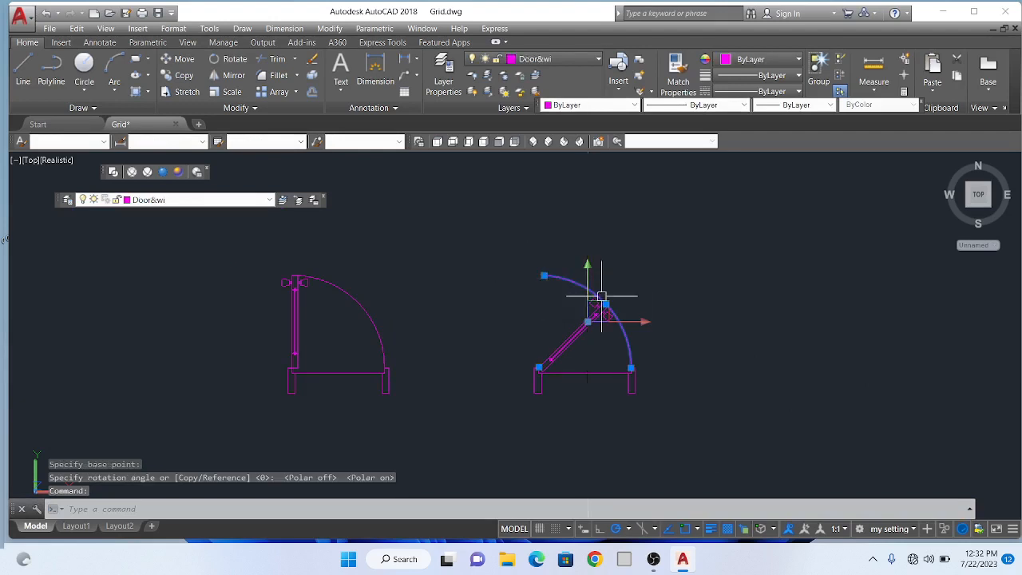
{"action": "key", "text": "Escape"}
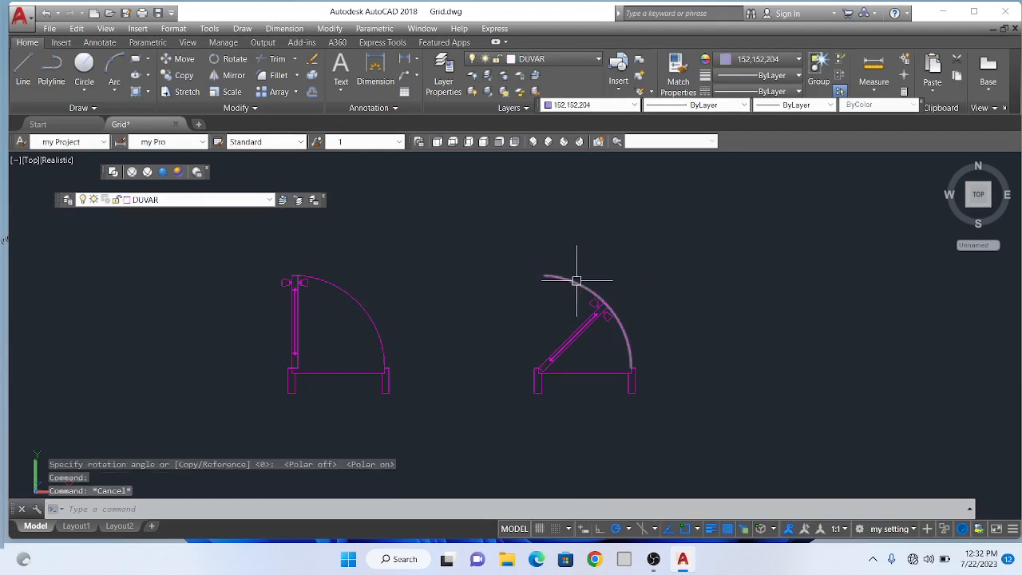
{"action": "left_click", "coordinate": [582, 277]}
{"action": "key", "text": "Delete"}
{"action": "scroll", "coordinate": [630, 312], "scroll_direction": "up", "scroll_amount": 1}
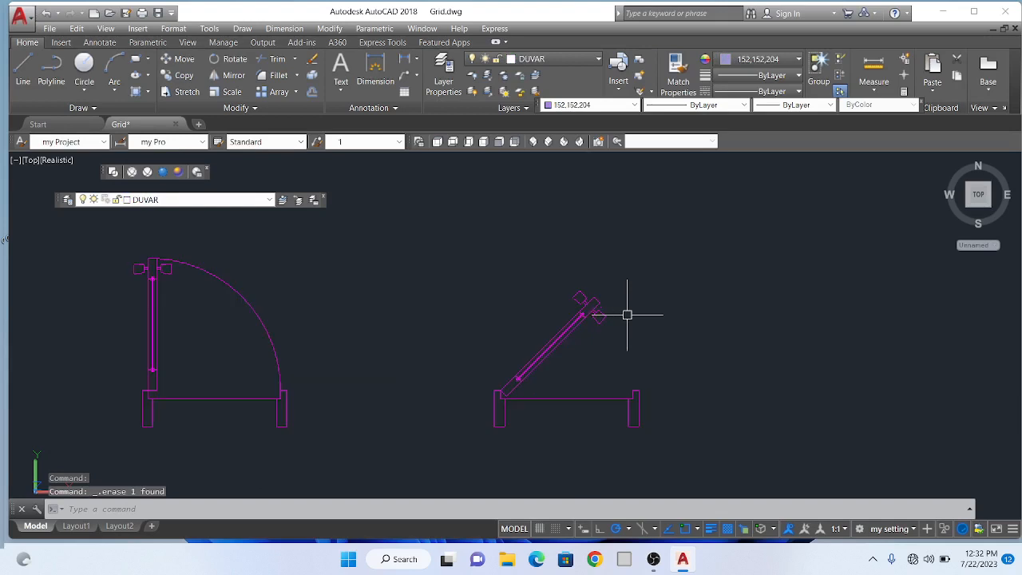
- Draw a swing arc centred on the leaf's hinge corner, from the right jamb's inner top corner to the leaf's outer tip corner
{"action": "type", "text": "a"}
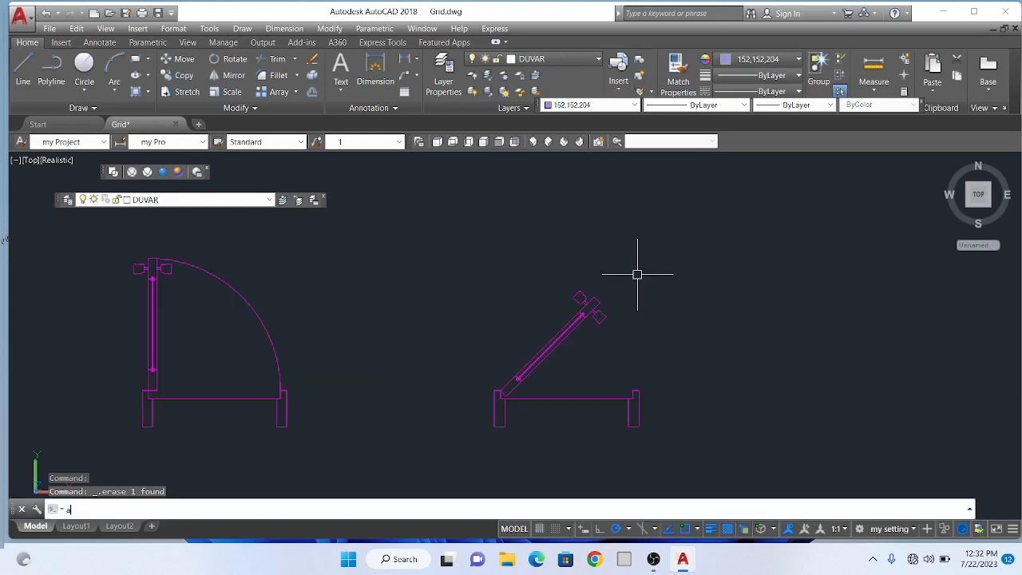
{"action": "key", "text": "Return"}
{"action": "scroll", "coordinate": [503, 413], "scroll_direction": "up", "scroll_amount": 4}
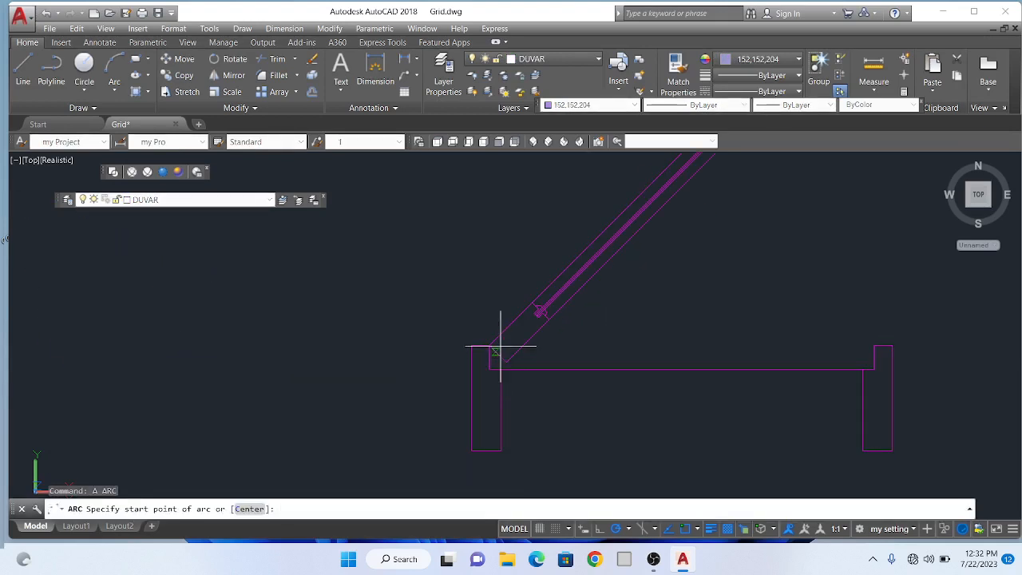
{"action": "left_click", "coordinate": [250, 509]}
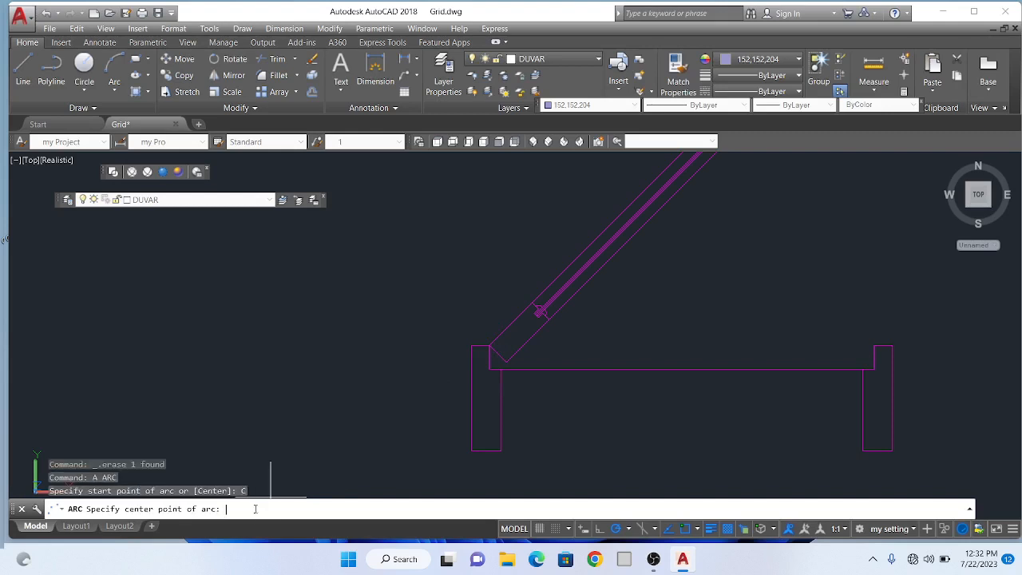
{"action": "left_click", "coordinate": [489, 345]}
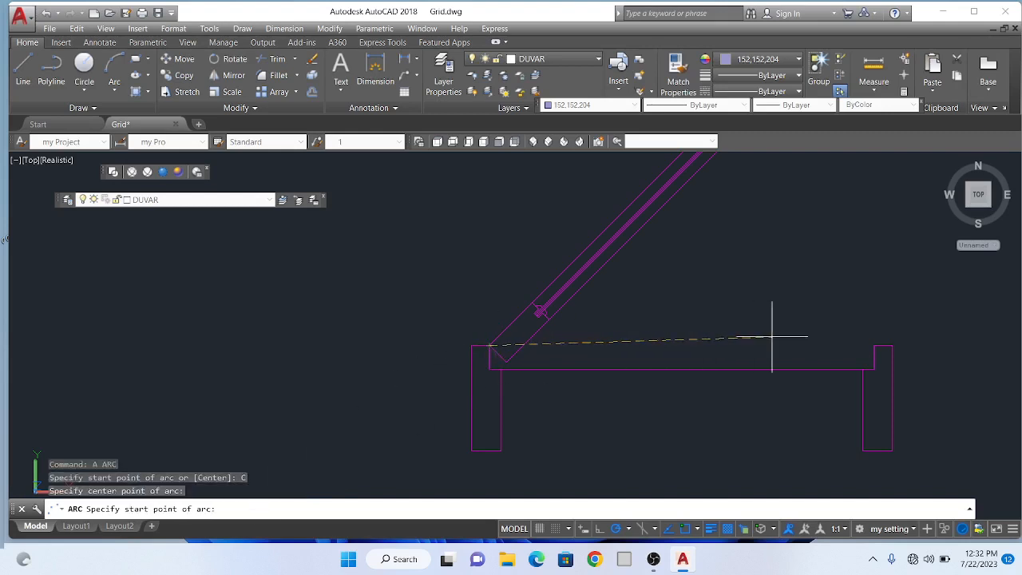
{"action": "left_click", "coordinate": [874, 345]}
{"action": "scroll", "coordinate": [863, 314], "scroll_direction": "down", "scroll_amount": 3}
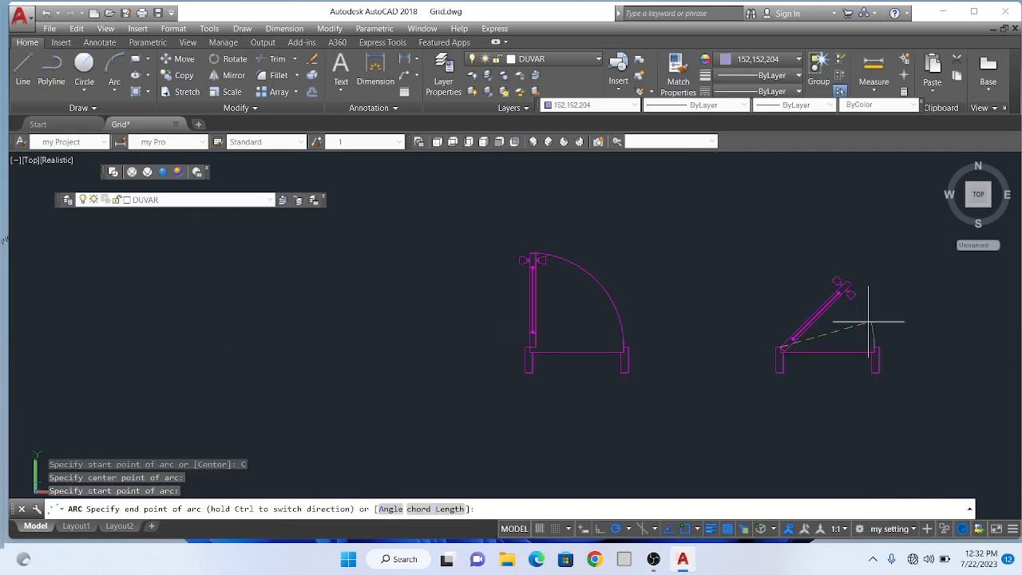
{"action": "scroll", "coordinate": [851, 279], "scroll_direction": "up", "scroll_amount": 6}
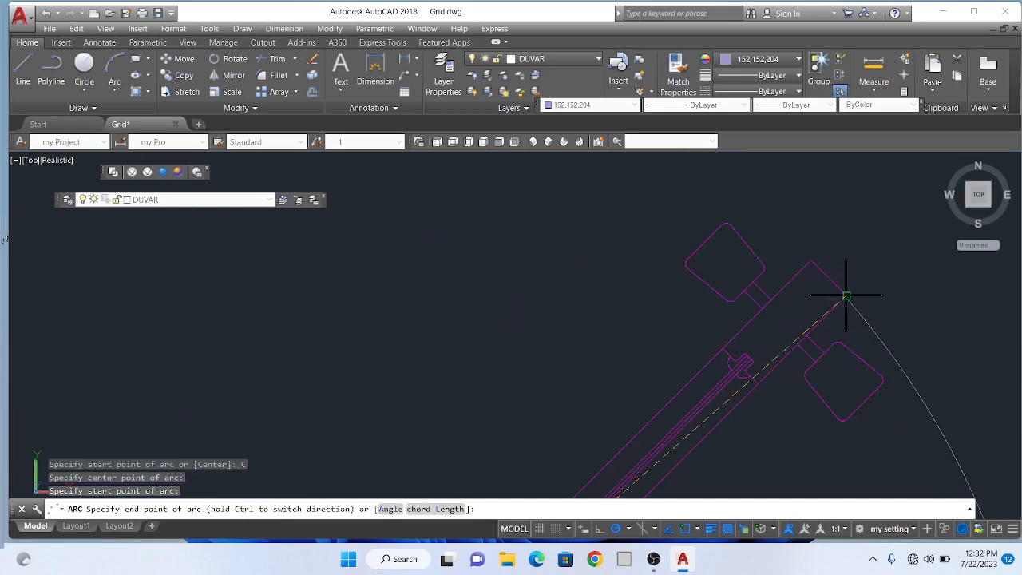
{"action": "left_click", "coordinate": [853, 289]}
{"action": "key", "text": "Return"}
{"action": "key", "text": "Escape"}
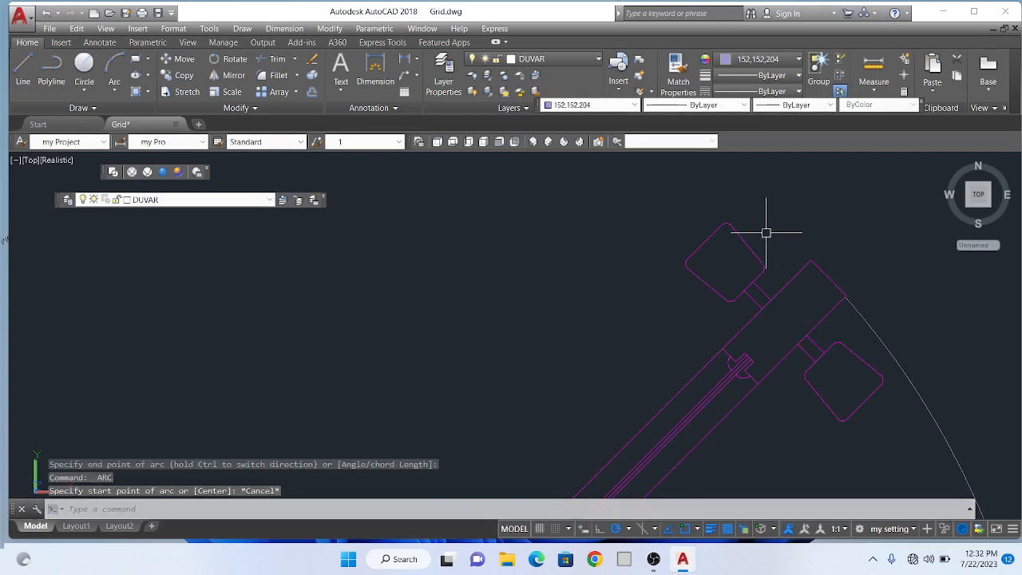
- Match the new swing arc's properties to the magenta threshold line of the 45-degree door
{"action": "scroll", "coordinate": [817, 326], "scroll_direction": "down", "scroll_amount": 4}
{"action": "scroll", "coordinate": [850, 323], "scroll_direction": "up", "scroll_amount": 2}
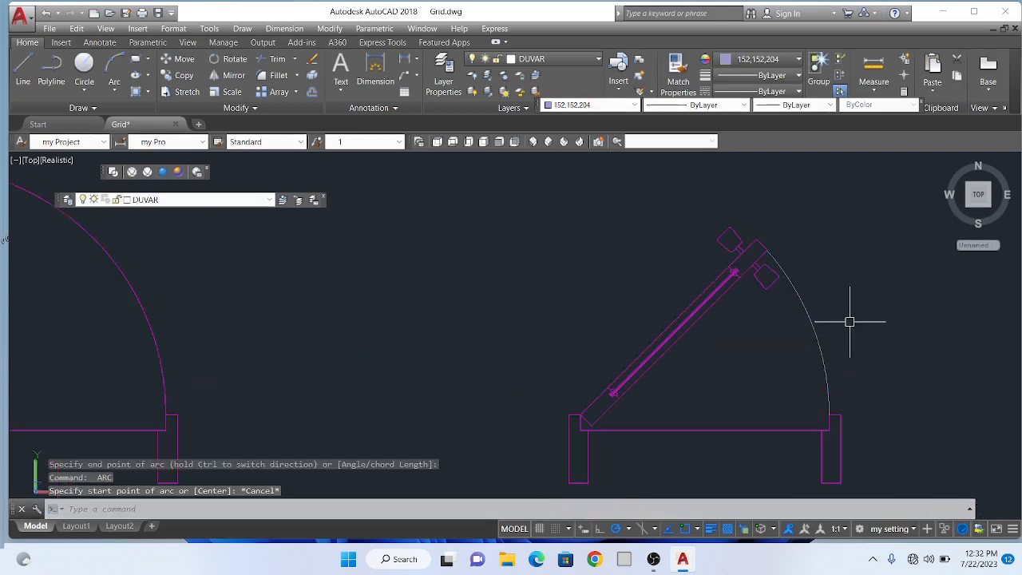
{"action": "type", "text": "ma"}
{"action": "key", "text": "Return"}
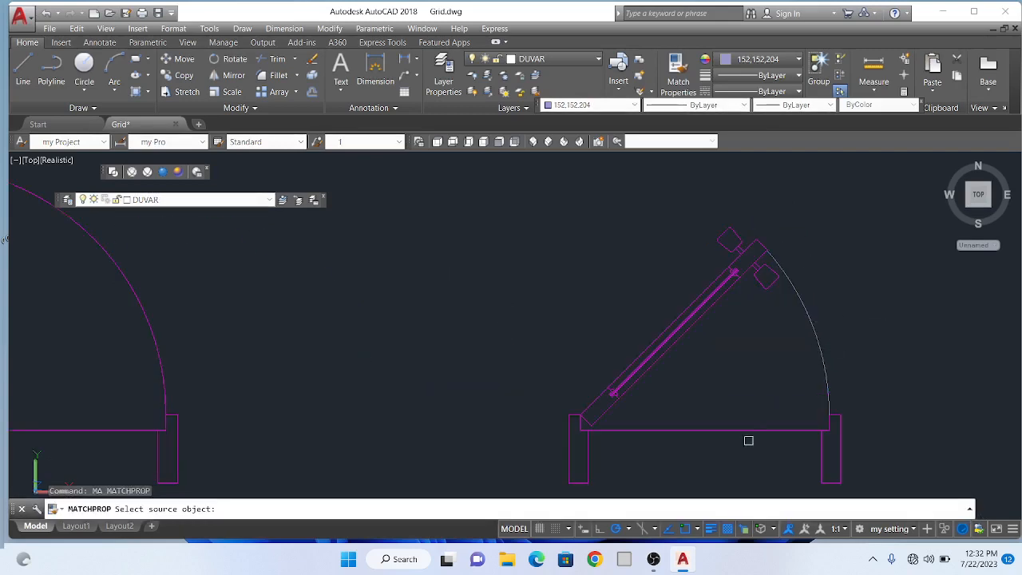
{"action": "left_click", "coordinate": [750, 431]}
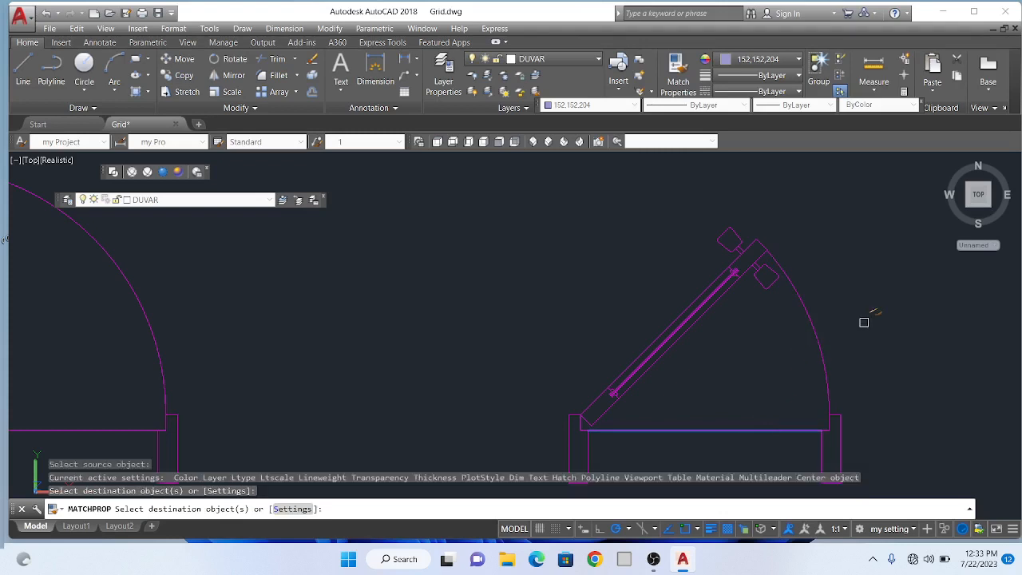
{"action": "key", "text": "Escape"}
{"action": "scroll", "coordinate": [823, 338], "scroll_direction": "down", "scroll_amount": 4}
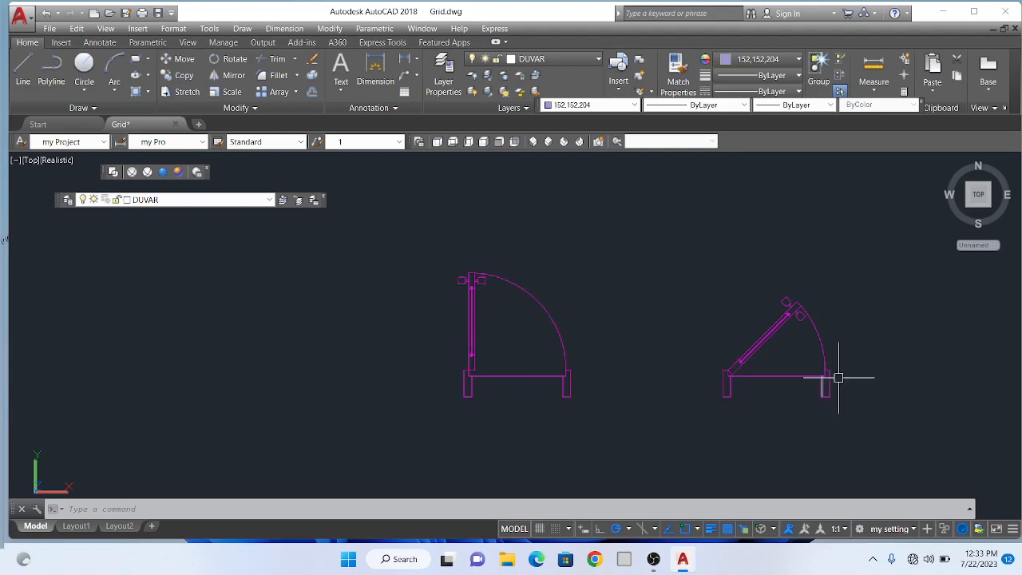
- Define the fully open door as block d1, based at the left jamb's lower-left corner, and redefine the existing d1 block
{"action": "mouse_move", "coordinate": [475, 349]}
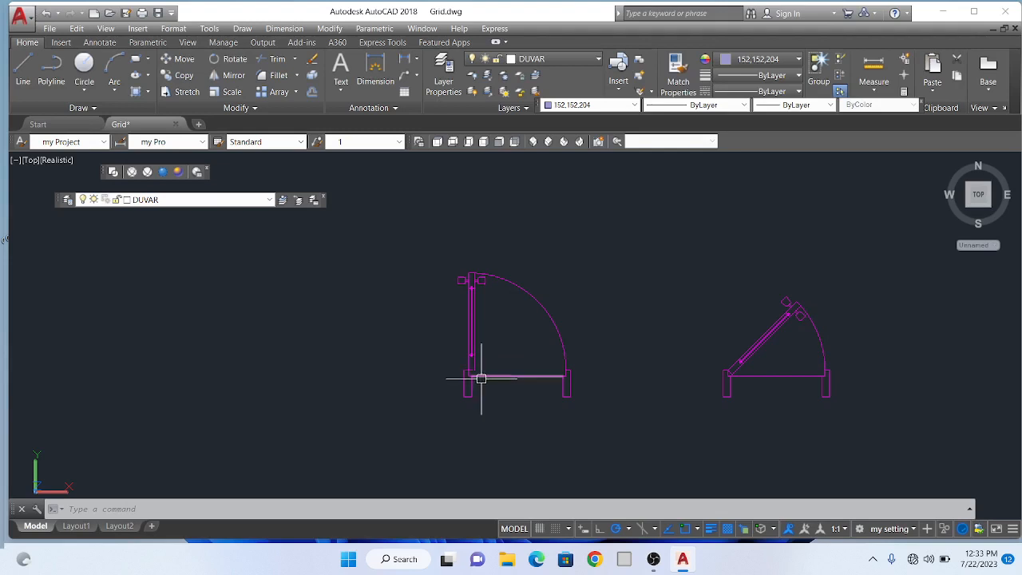
{"action": "mouse_move", "coordinate": [481, 378]}
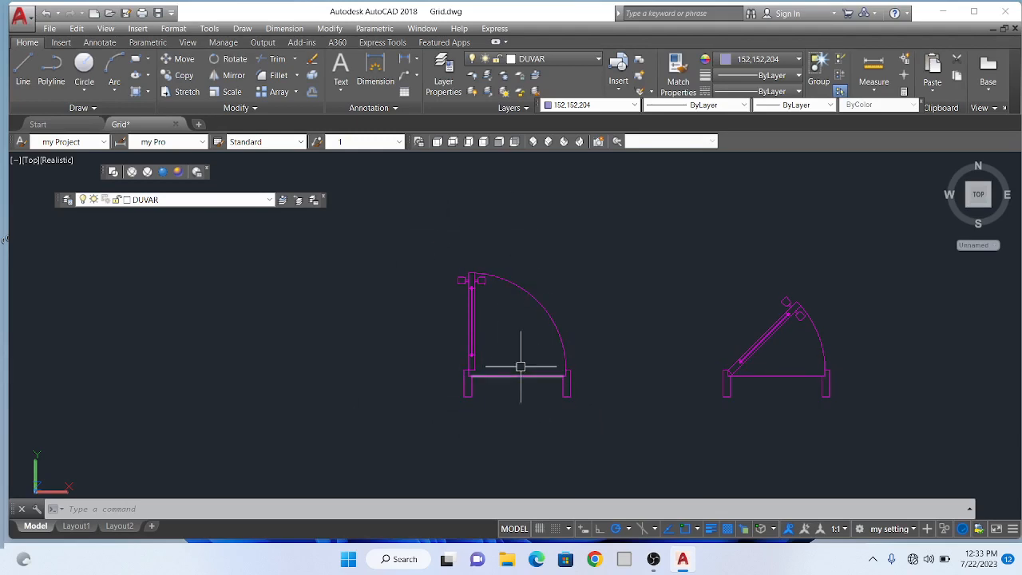
{"action": "type", "text": "B"}
{"action": "key", "text": "Return"}
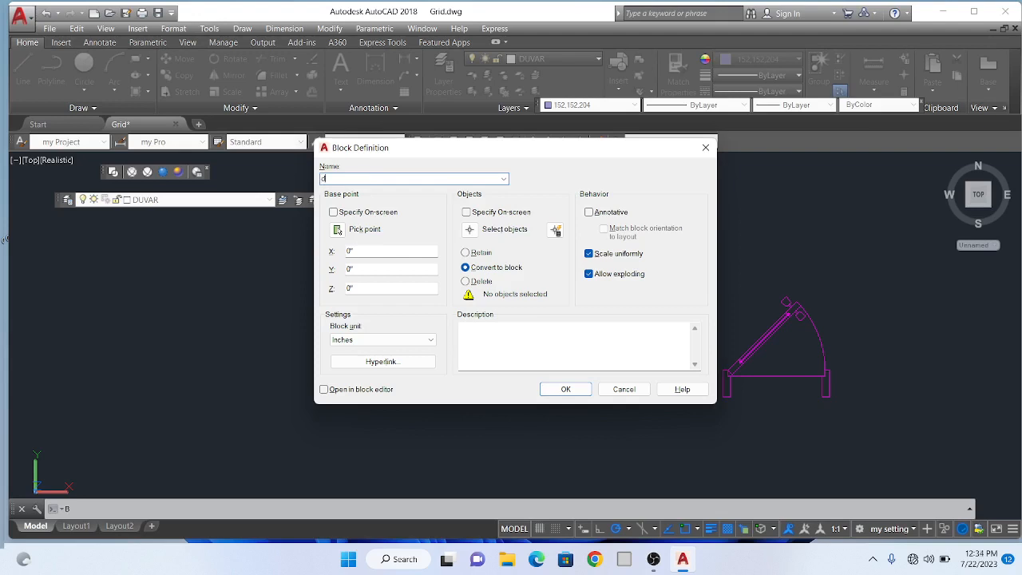
{"action": "left_click", "coordinate": [339, 231]}
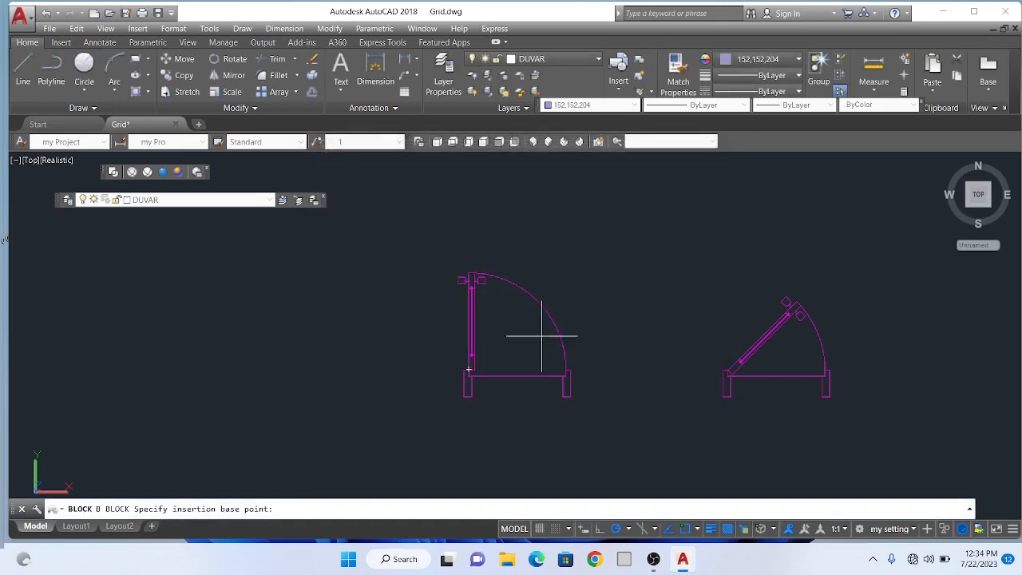
{"action": "left_click", "coordinate": [466, 402]}
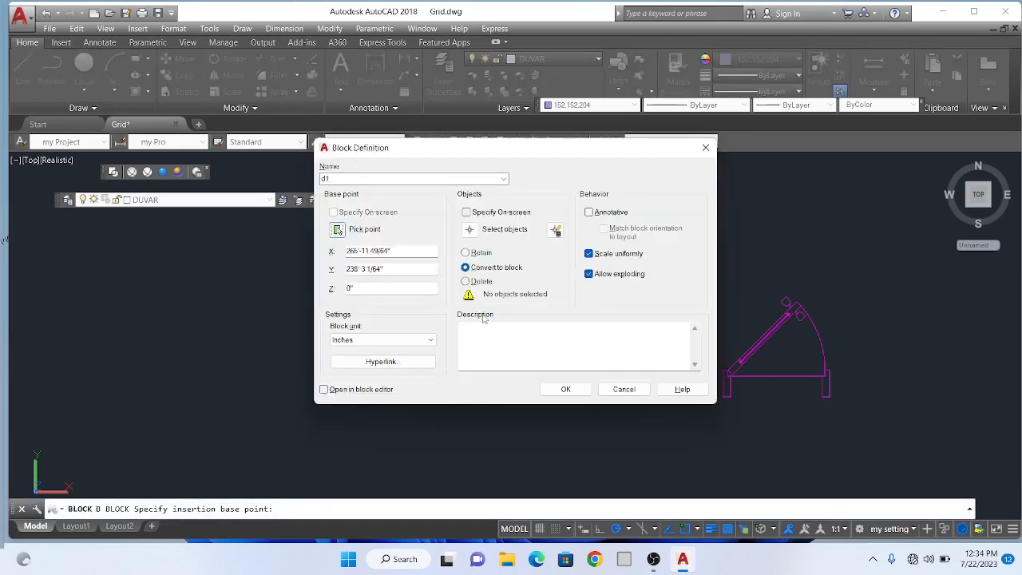
{"action": "left_click", "coordinate": [477, 231]}
{"action": "left_click", "coordinate": [595, 403]}
{"action": "left_click", "coordinate": [402, 239]}
{"action": "key", "text": "Return"}
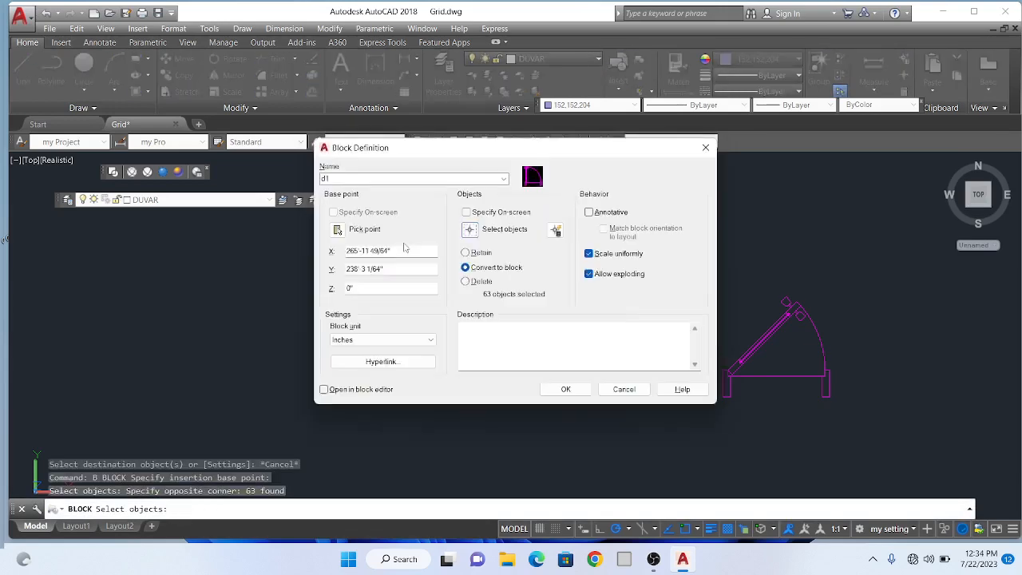
{"action": "left_click", "coordinate": [566, 389]}
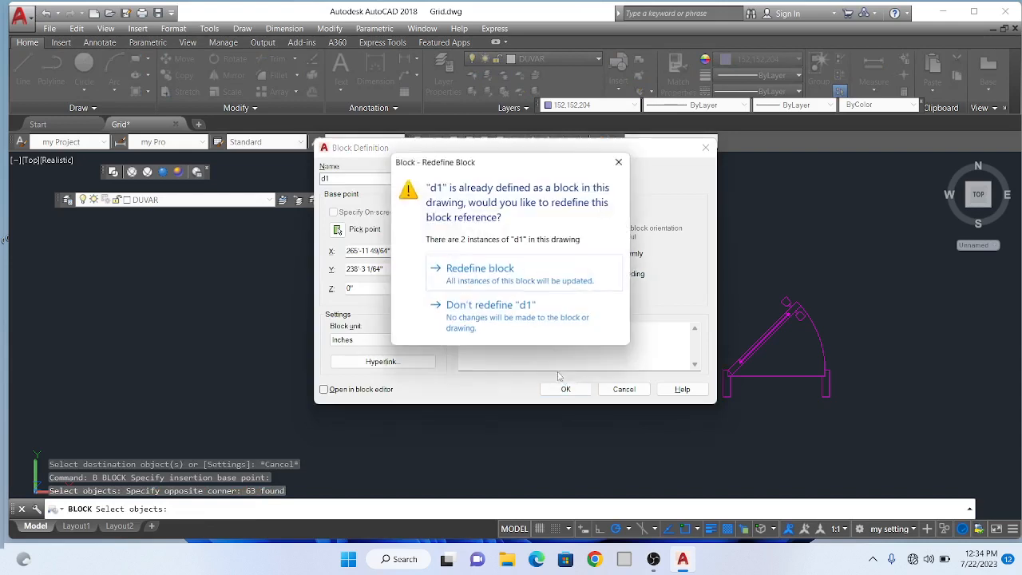
{"action": "left_click", "coordinate": [526, 282]}
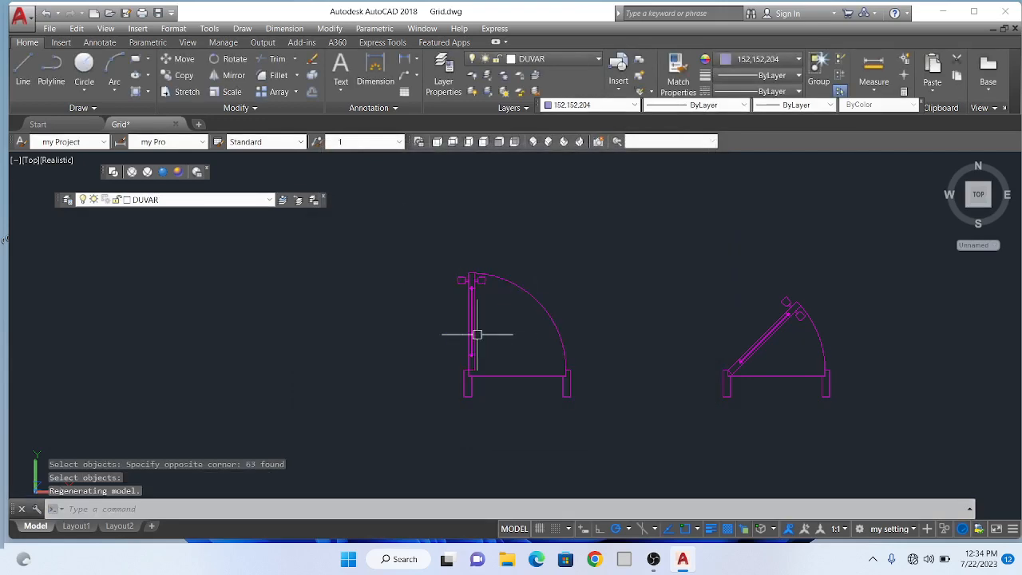
- Define the 45-degree door as block d2, based at its left jamb's lower-left corner, and redefine the existing d2 block
{"action": "scroll", "coordinate": [402, 289], "scroll_direction": "down", "scroll_amount": 4}
{"action": "scroll", "coordinate": [551, 304], "scroll_direction": "up", "scroll_amount": 5}
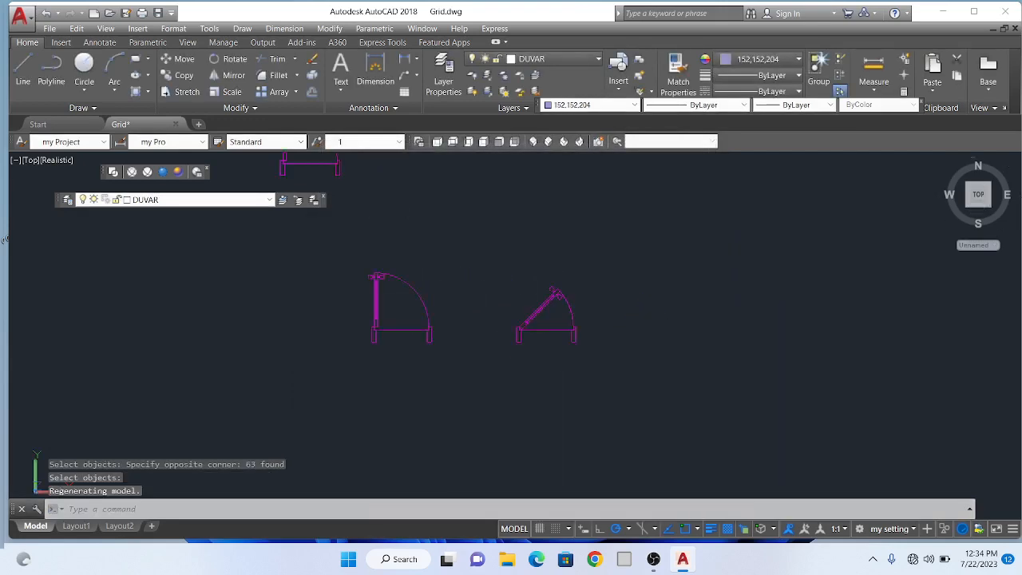
{"action": "type", "text": "b"}
{"action": "key", "text": "Return"}
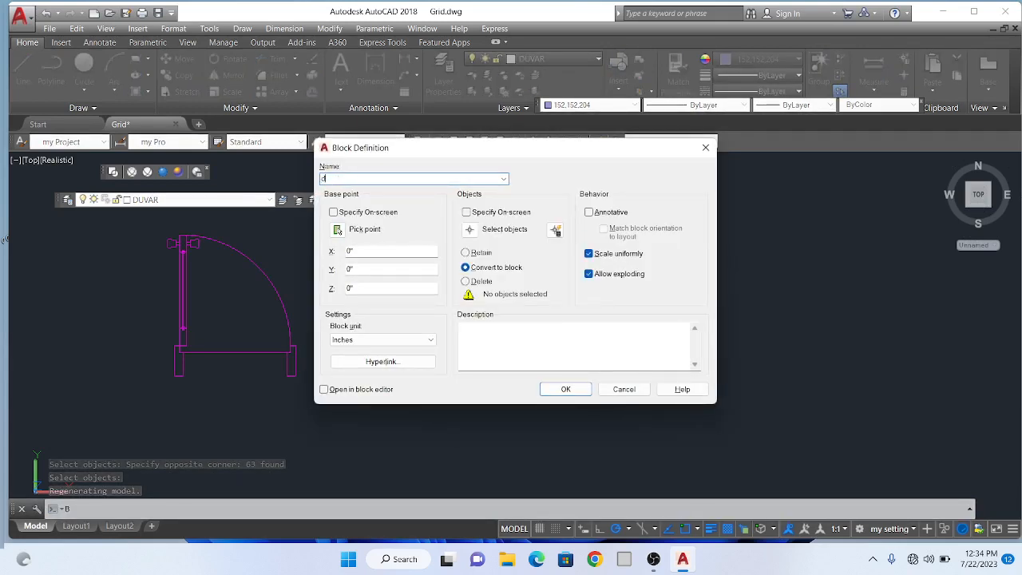
{"action": "left_click", "coordinate": [338, 230]}
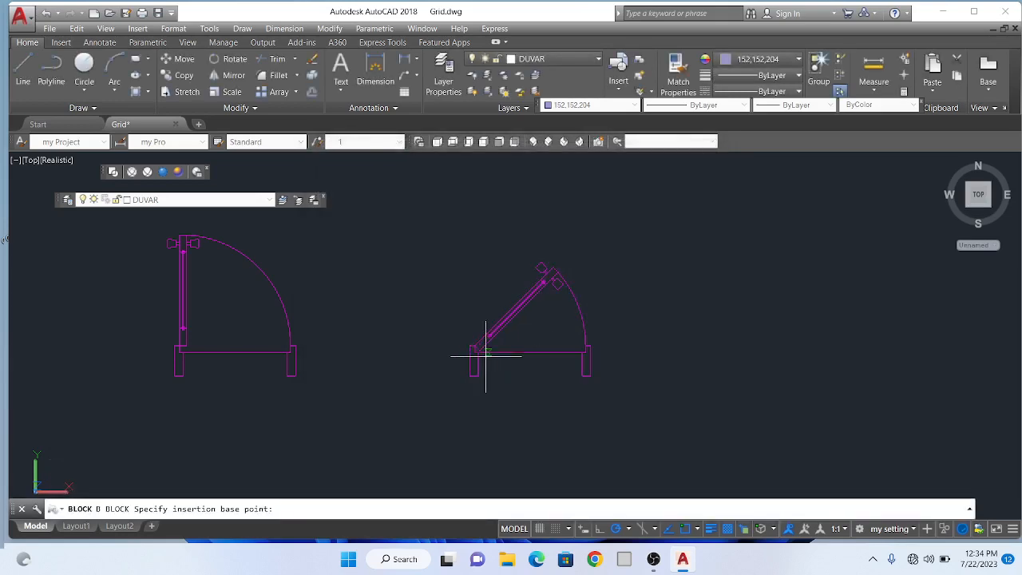
{"action": "left_click", "coordinate": [469, 376]}
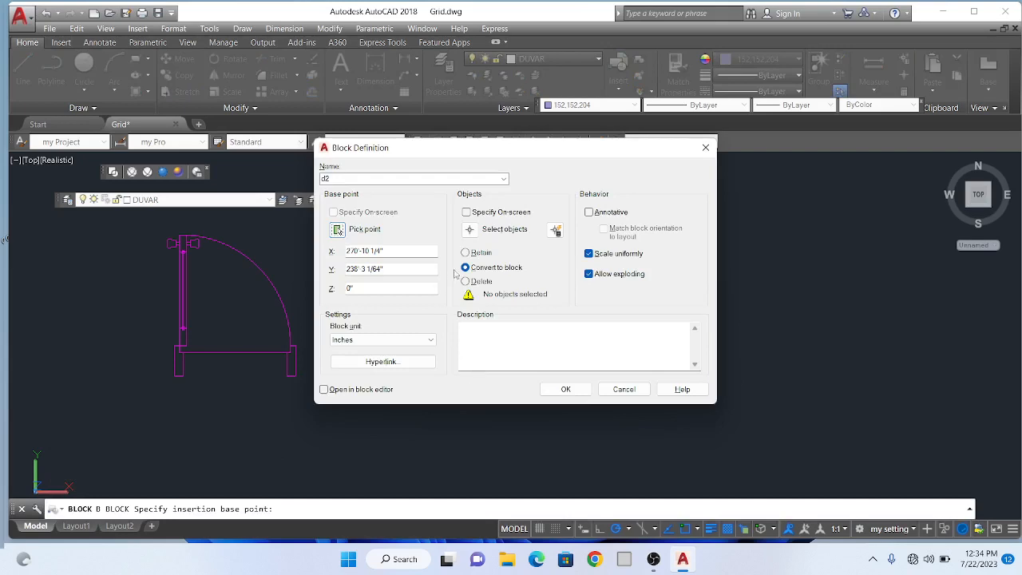
{"action": "left_click", "coordinate": [469, 229]}
{"action": "left_click", "coordinate": [650, 406]}
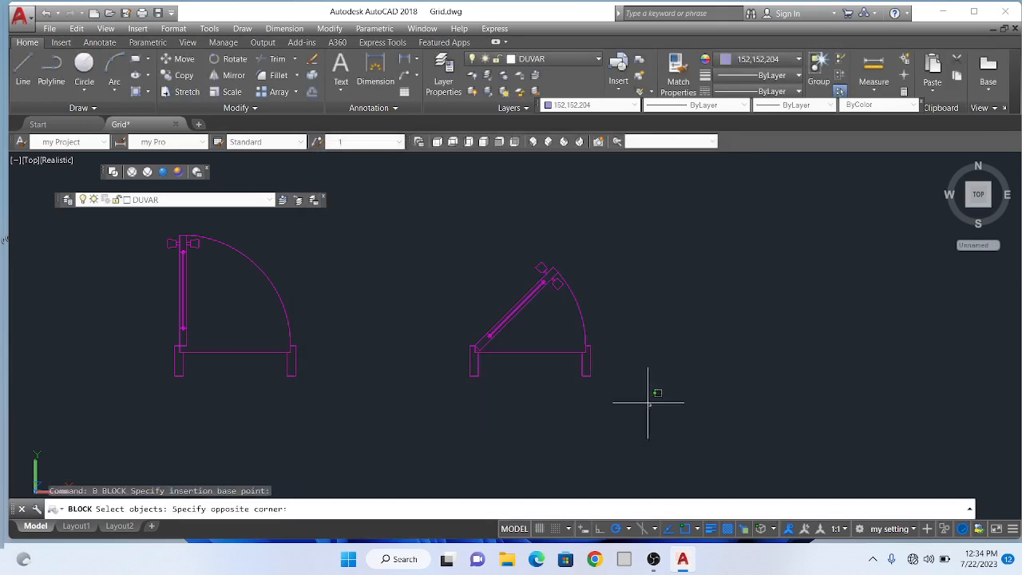
{"action": "left_click", "coordinate": [429, 232]}
{"action": "key", "text": "Return"}
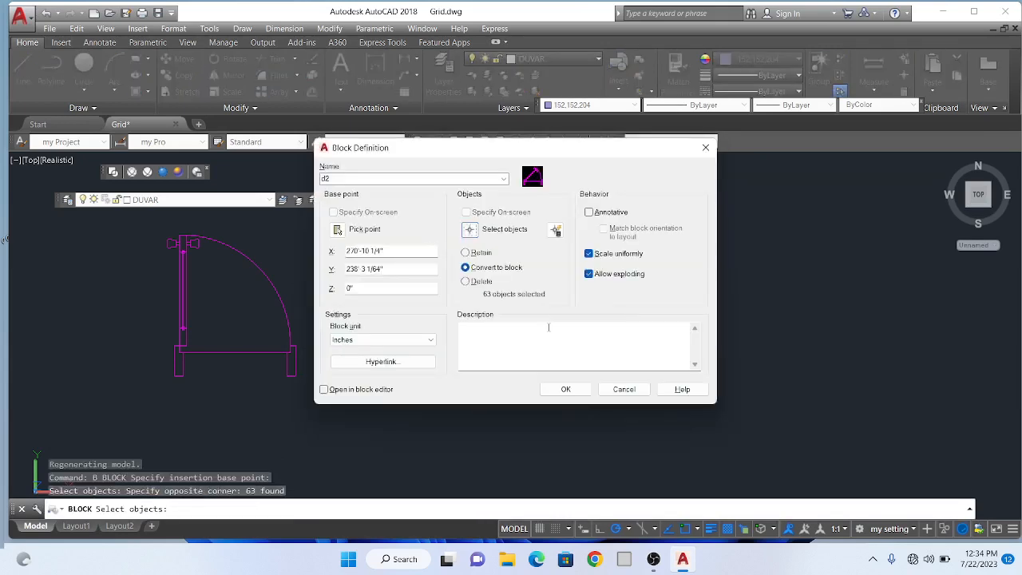
{"action": "left_click", "coordinate": [577, 393]}
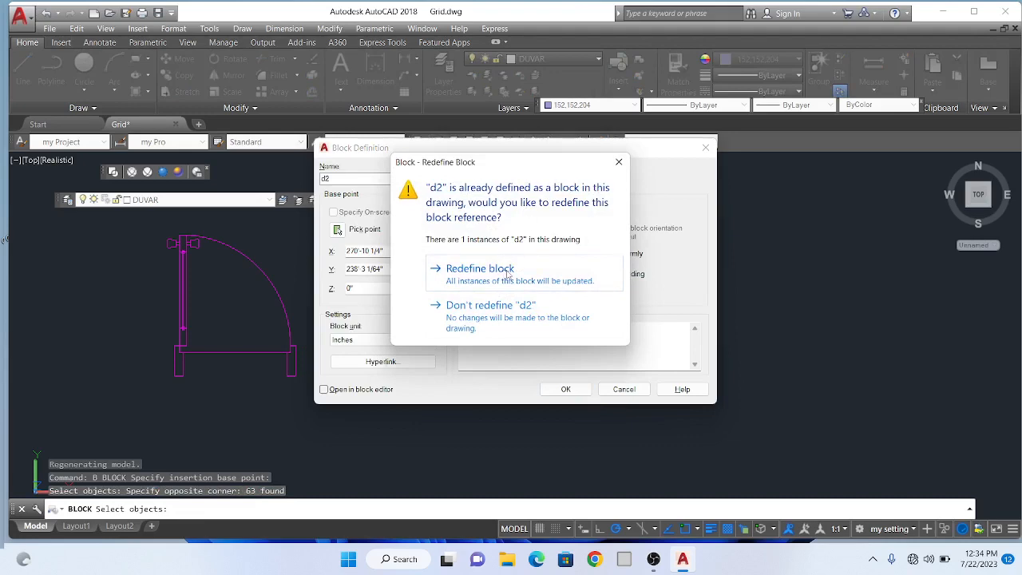
{"action": "left_click", "coordinate": [480, 269]}
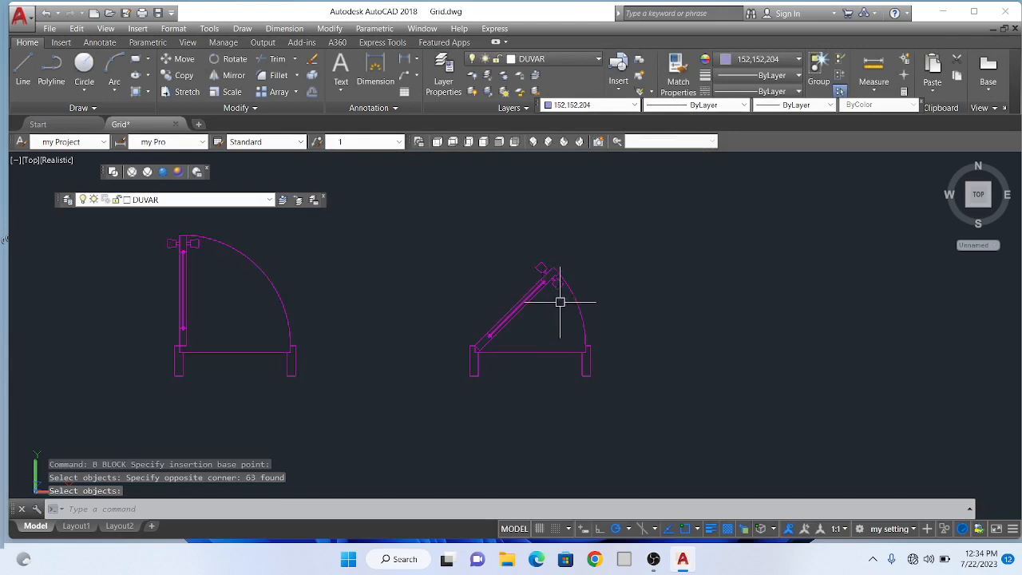
- Move the 45-degree door block onto the fully open door, aligning the lower-left corners of their left jambs
{"action": "scroll", "coordinate": [559, 297], "scroll_direction": "down", "scroll_amount": 2}
{"action": "scroll", "coordinate": [508, 322], "scroll_direction": "up", "scroll_amount": 2}
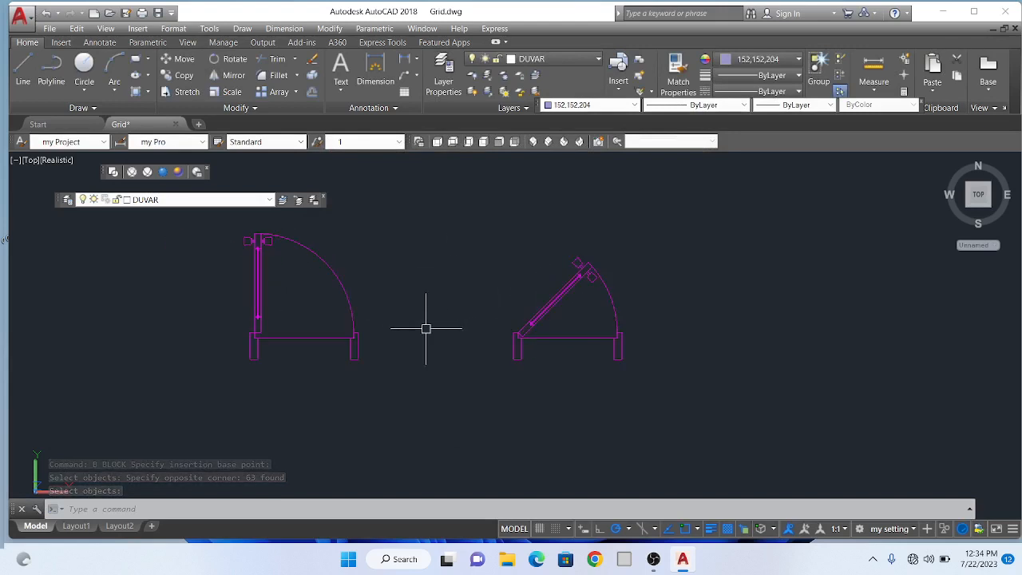
{"action": "scroll", "coordinate": [350, 328], "scroll_direction": "down", "scroll_amount": 2}
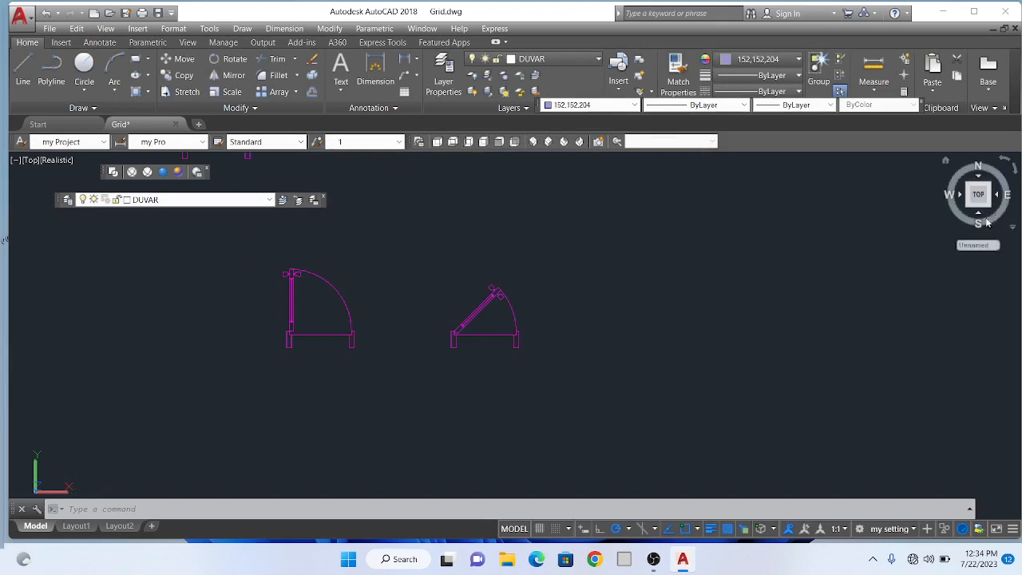
{"action": "key", "text": "Escape"}
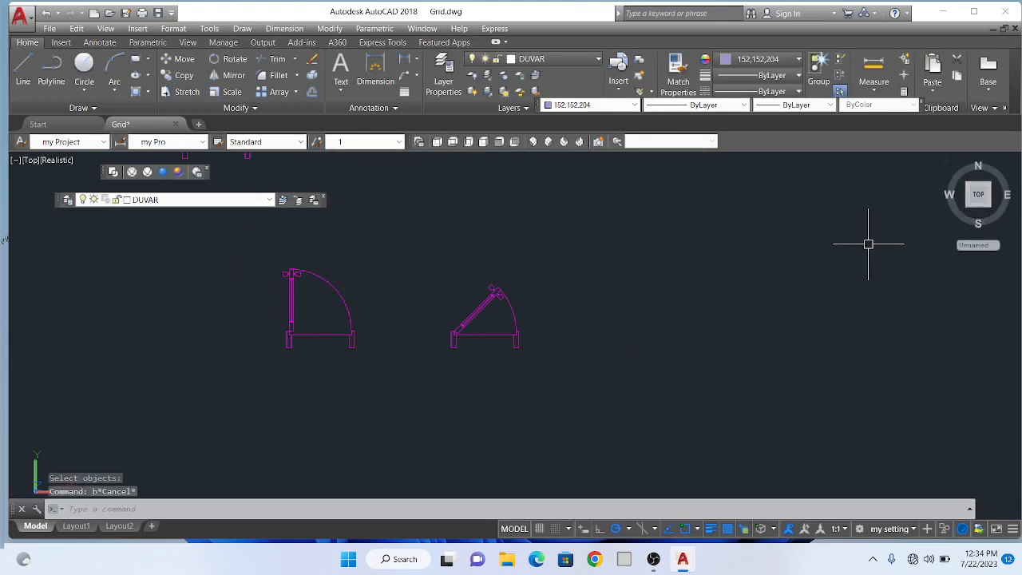
{"action": "type", "text": "m"}
{"action": "key", "text": "Return"}
{"action": "left_click", "coordinate": [619, 365]}
{"action": "left_click", "coordinate": [411, 318]}
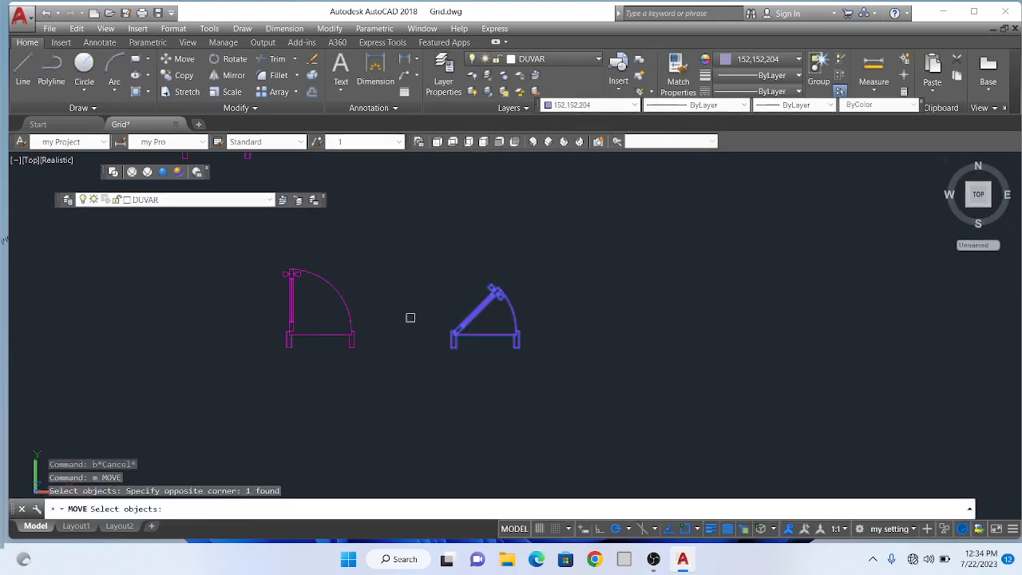
{"action": "scroll", "coordinate": [411, 318], "scroll_direction": "up", "scroll_amount": 3}
{"action": "key", "text": "Return"}
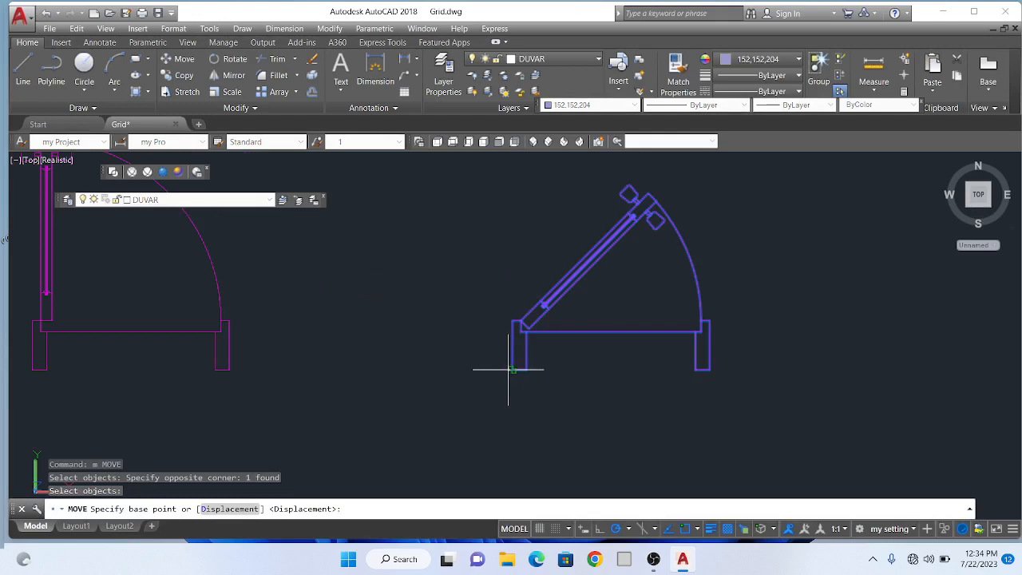
{"action": "left_click", "coordinate": [508, 369]}
{"action": "scroll", "coordinate": [508, 369], "scroll_direction": "down", "scroll_amount": 4}
{"action": "scroll", "coordinate": [433, 276], "scroll_direction": "up", "scroll_amount": 4}
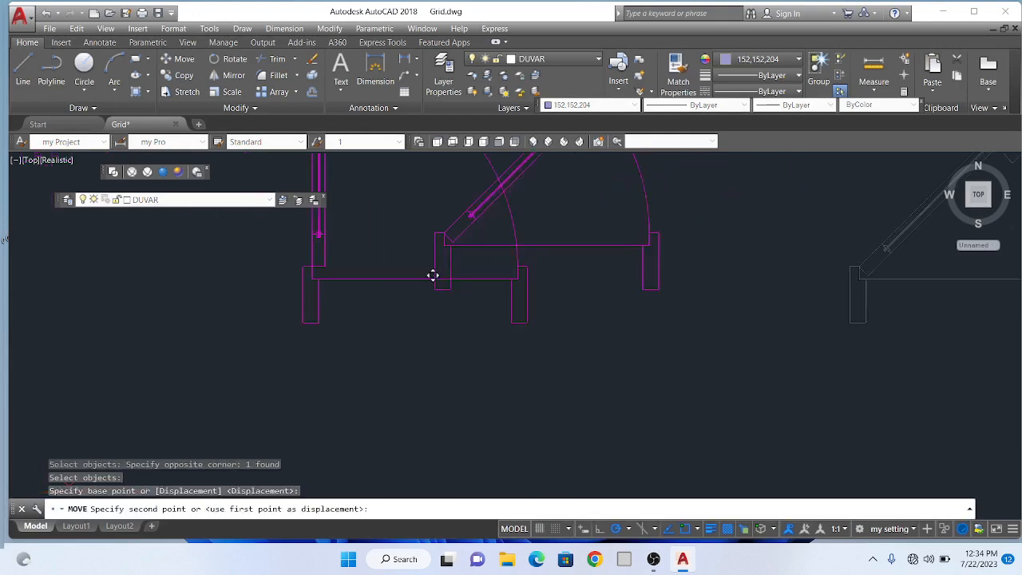
{"action": "scroll", "coordinate": [285, 331], "scroll_direction": "up", "scroll_amount": 5}
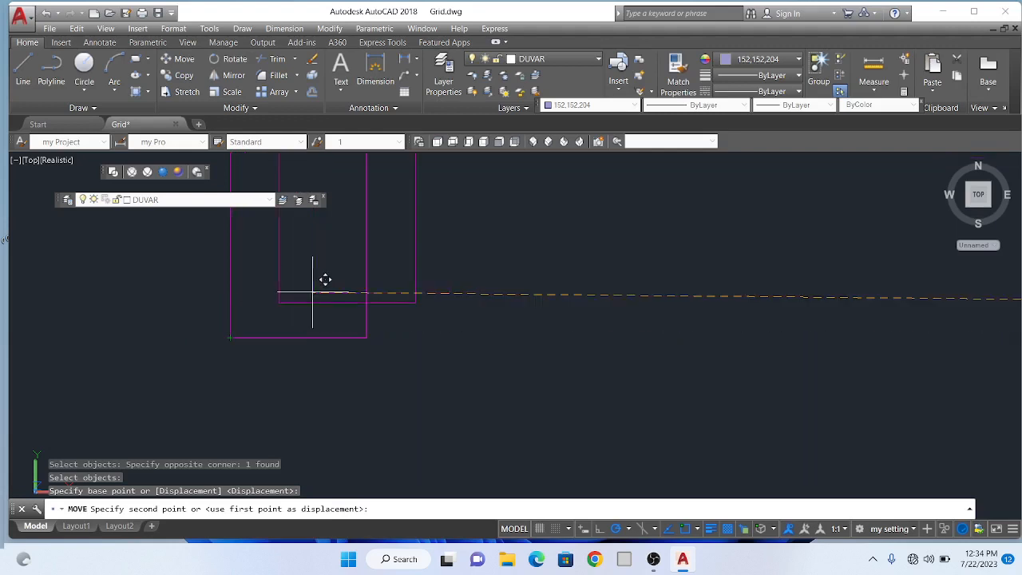
{"action": "left_click", "coordinate": [243, 324]}
{"action": "scroll", "coordinate": [383, 415], "scroll_direction": "down", "scroll_amount": 5}
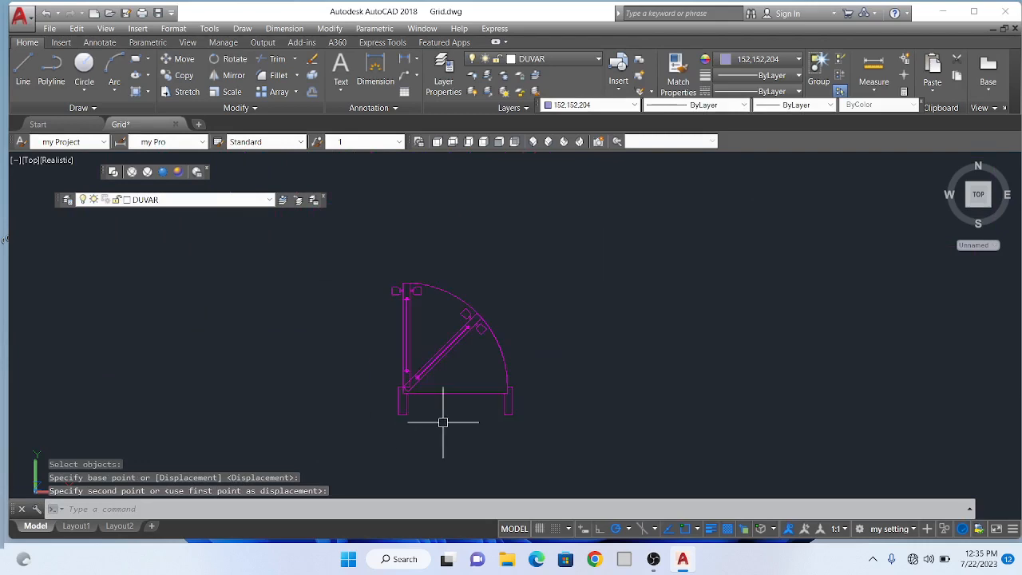
- Define both overlapping door blocks as block D, based at the left jamb's lower-left corner, and redefine the existing D block
{"action": "scroll", "coordinate": [487, 418], "scroll_direction": "up", "scroll_amount": 3}
{"action": "key", "text": "Escape"}
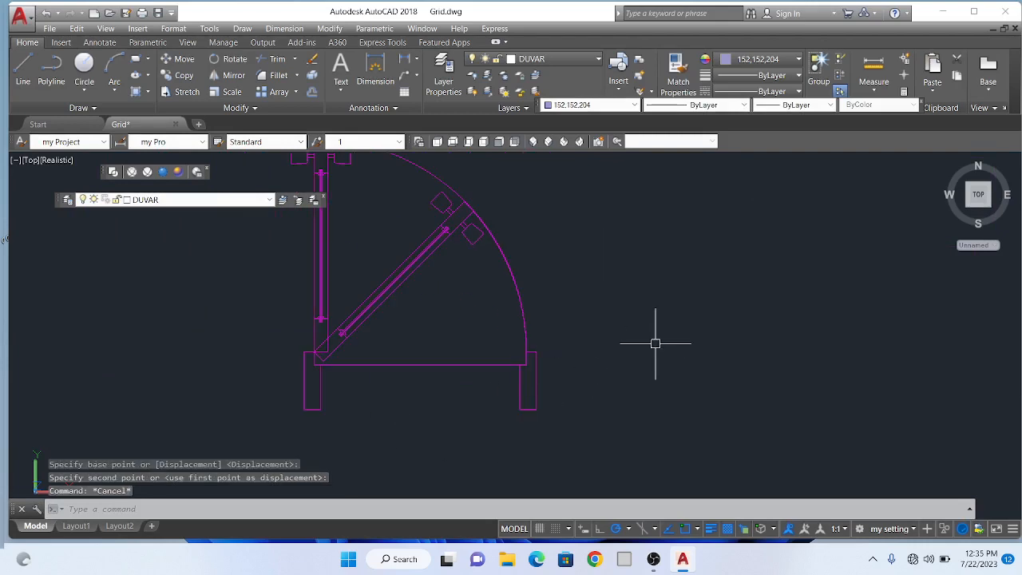
{"action": "type", "text": "b"}
{"action": "key", "text": "Return"}
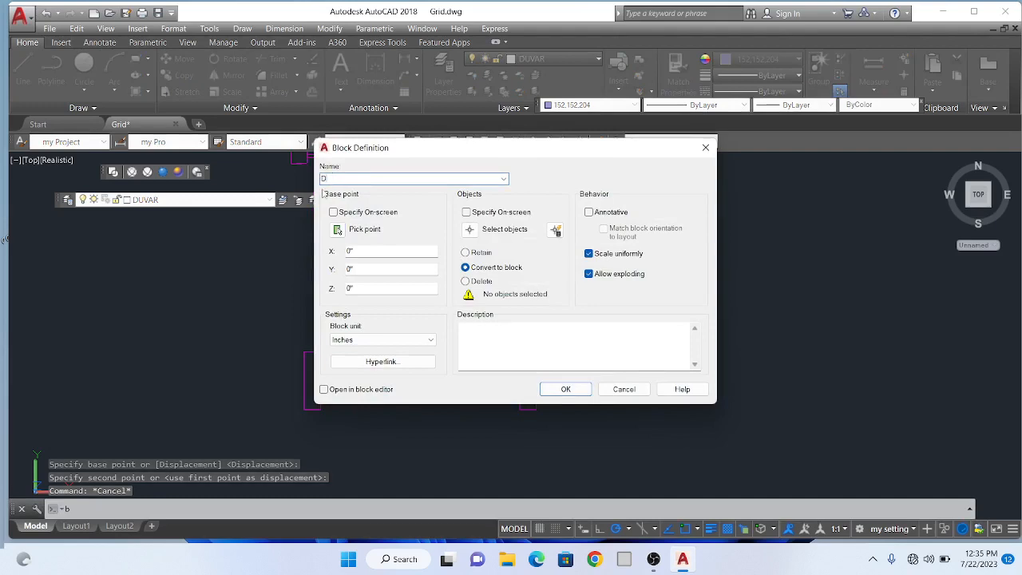
{"action": "left_click", "coordinate": [338, 230]}
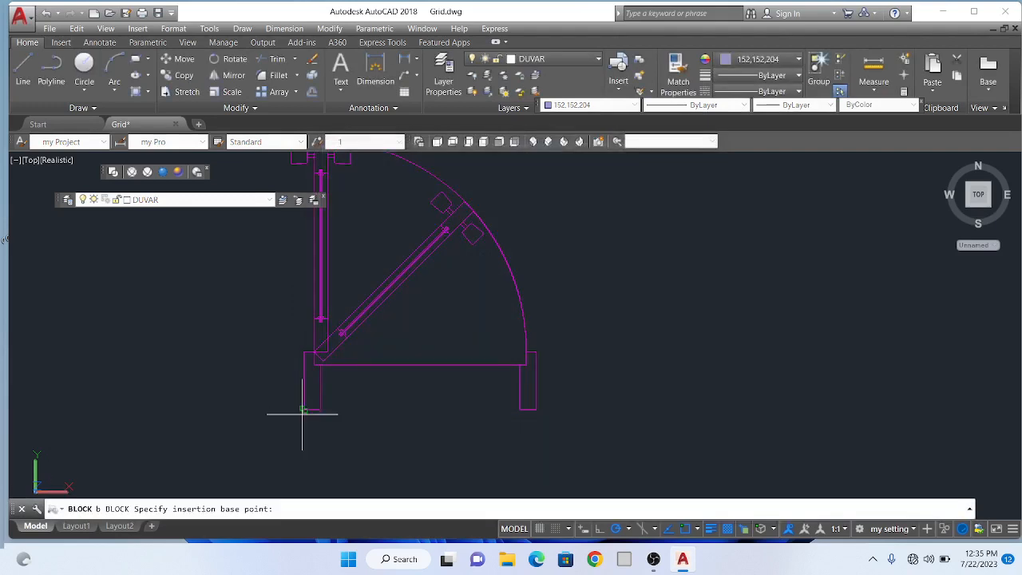
{"action": "left_click", "coordinate": [304, 409]}
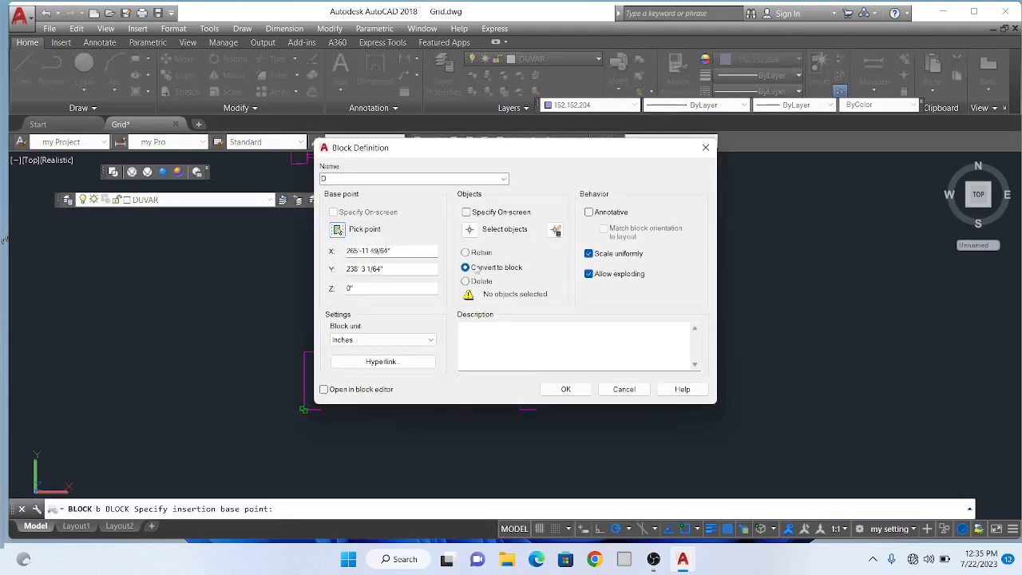
{"action": "left_click", "coordinate": [470, 230]}
{"action": "left_click", "coordinate": [594, 441]}
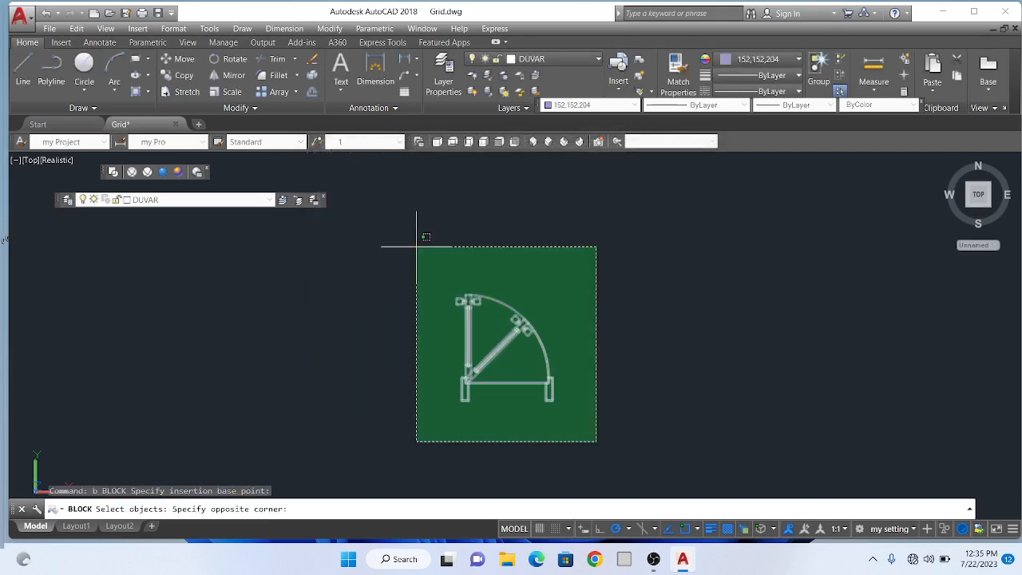
{"action": "left_click", "coordinate": [416, 262]}
{"action": "key", "text": "Return"}
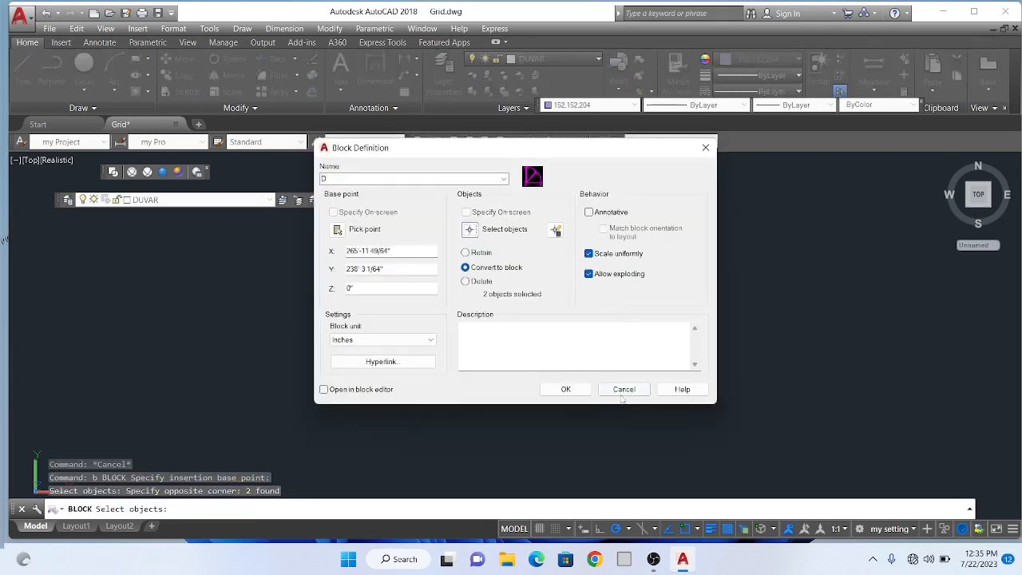
{"action": "left_click", "coordinate": [566, 390]}
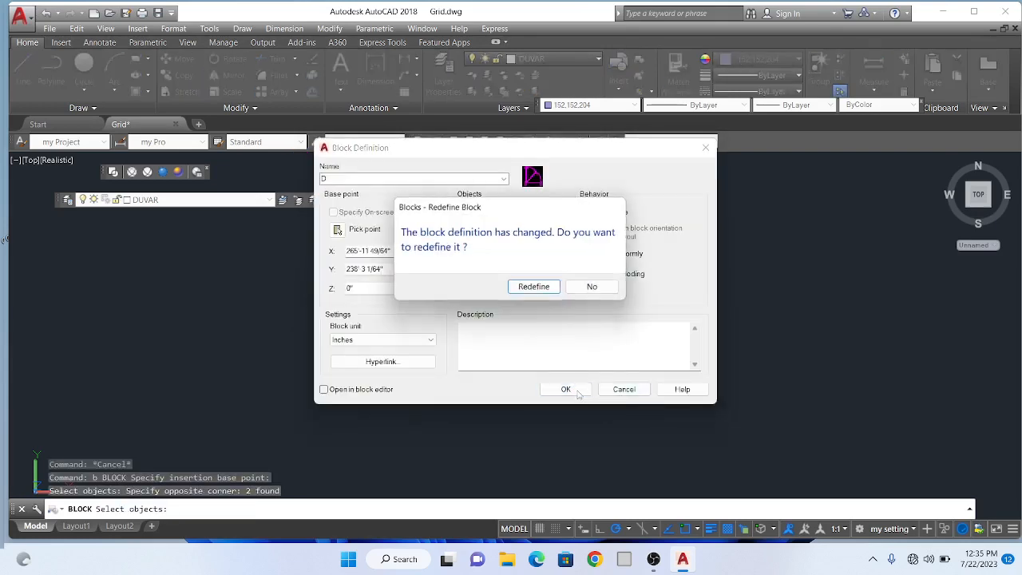
{"action": "left_click", "coordinate": [534, 288]}
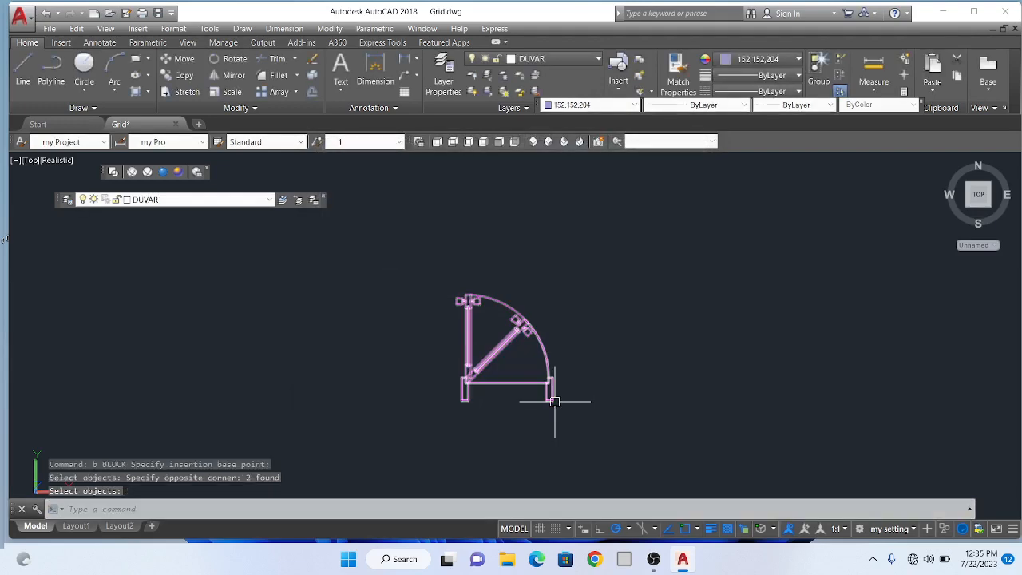
- Erase the combined door block from the drawing
{"action": "scroll", "coordinate": [543, 387], "scroll_direction": "down", "scroll_amount": 3}
{"action": "scroll", "coordinate": [543, 387], "scroll_direction": "up", "scroll_amount": 4}
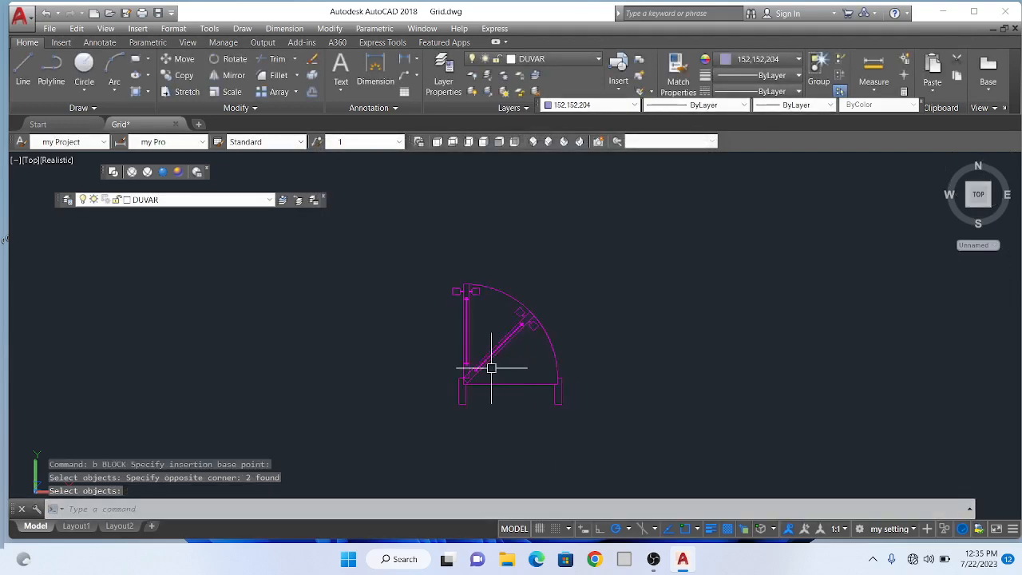
{"action": "left_click", "coordinate": [486, 354]}
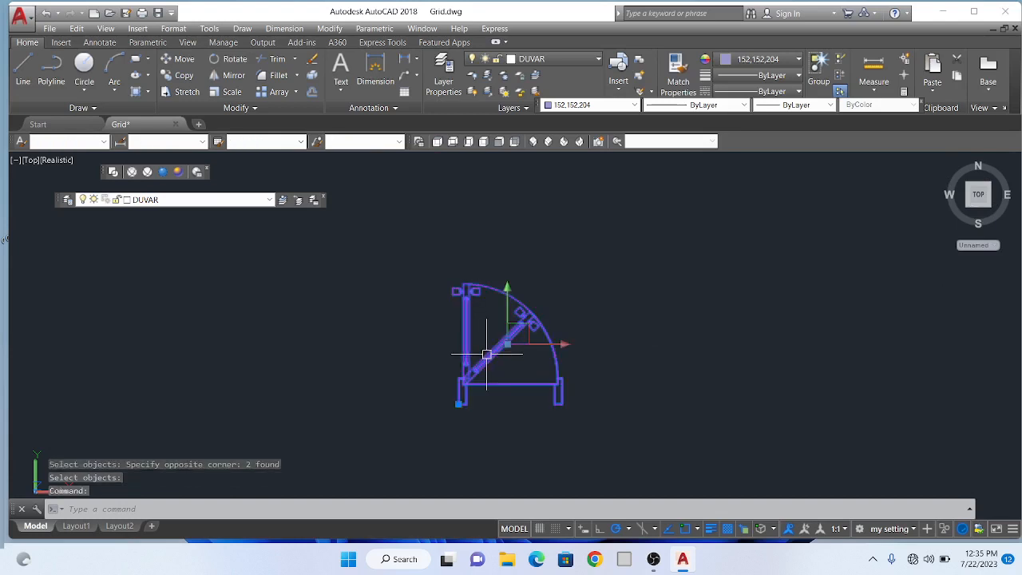
{"action": "key", "text": "Delete"}
- Insert block D in the empty area below and right of the remaining door, at scale 1 and 0° rotation
{"action": "scroll", "coordinate": [517, 405], "scroll_direction": "down", "scroll_amount": 4}
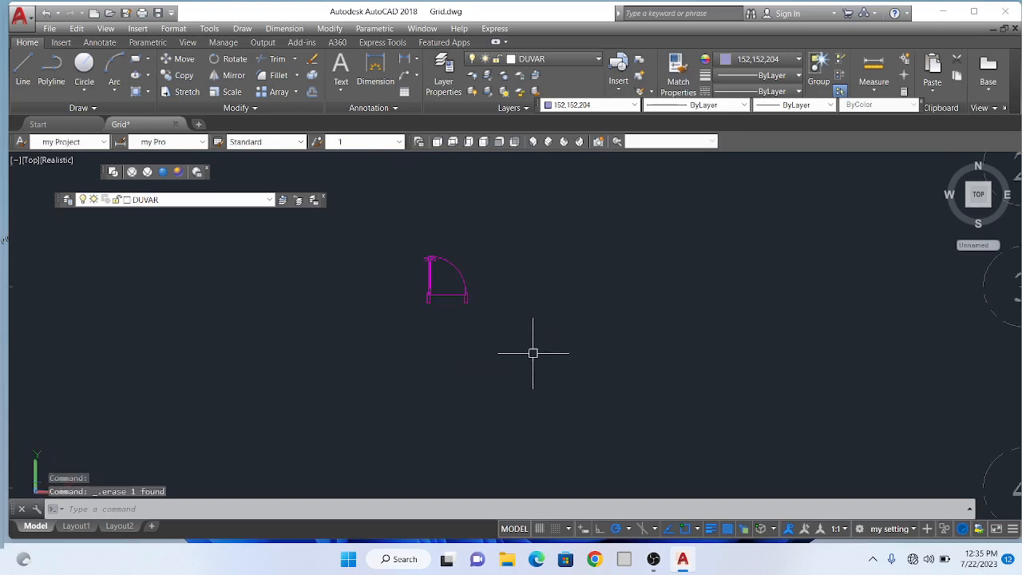
{"action": "type", "text": "i"}
{"action": "key", "text": "Return"}
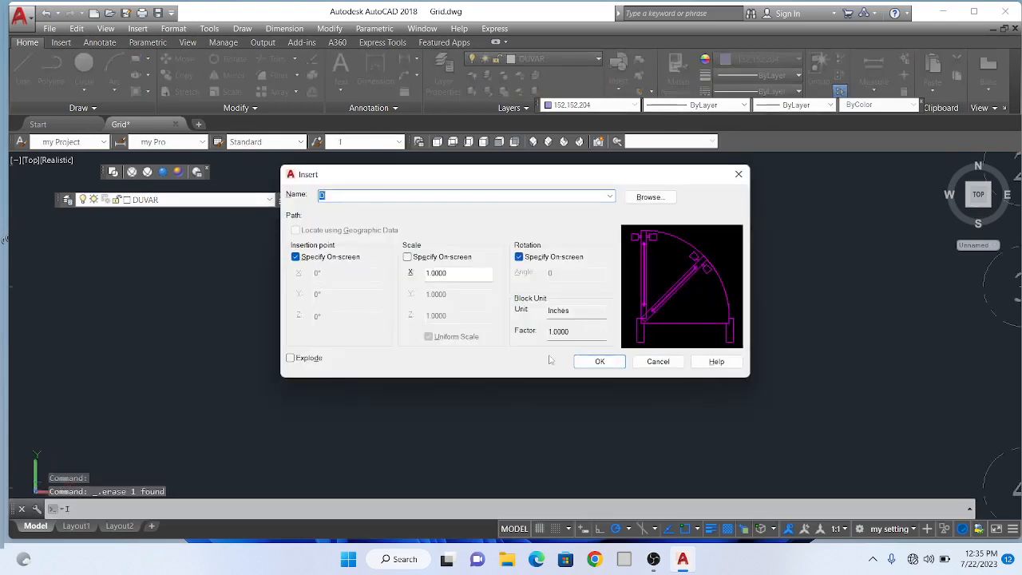
{"action": "left_click", "coordinate": [596, 363]}
{"action": "left_click", "coordinate": [571, 411]}
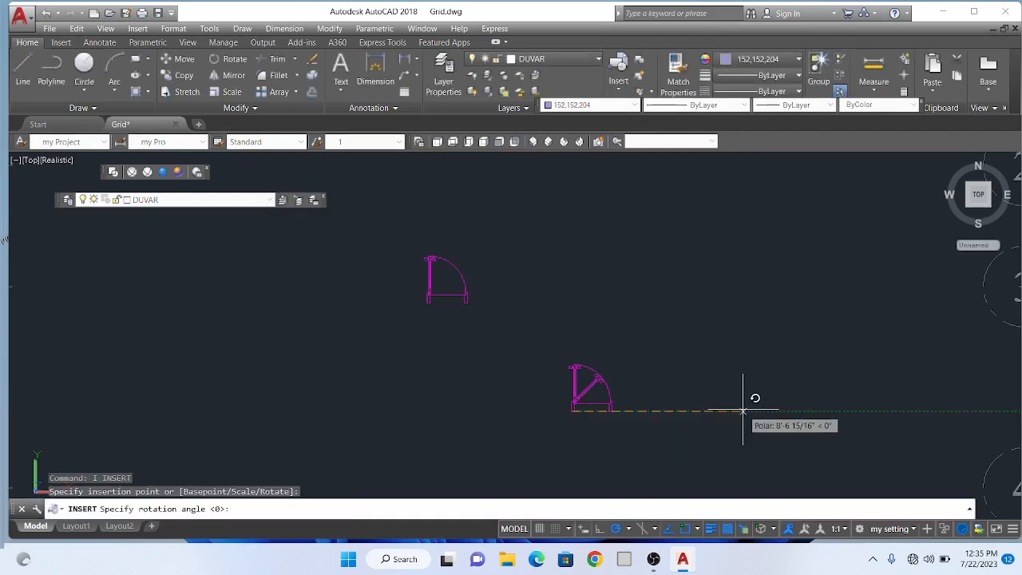
{"action": "left_click", "coordinate": [739, 410]}
- Open the inserted block D for editing in the Block Editor
{"action": "scroll", "coordinate": [615, 425], "scroll_direction": "up", "scroll_amount": 3}
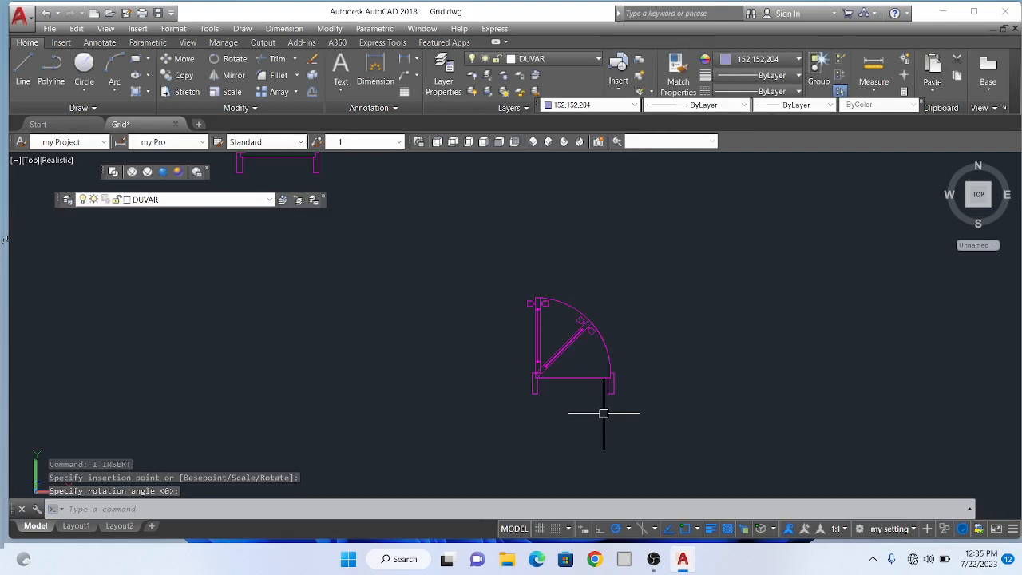
{"action": "left_click", "coordinate": [536, 384]}
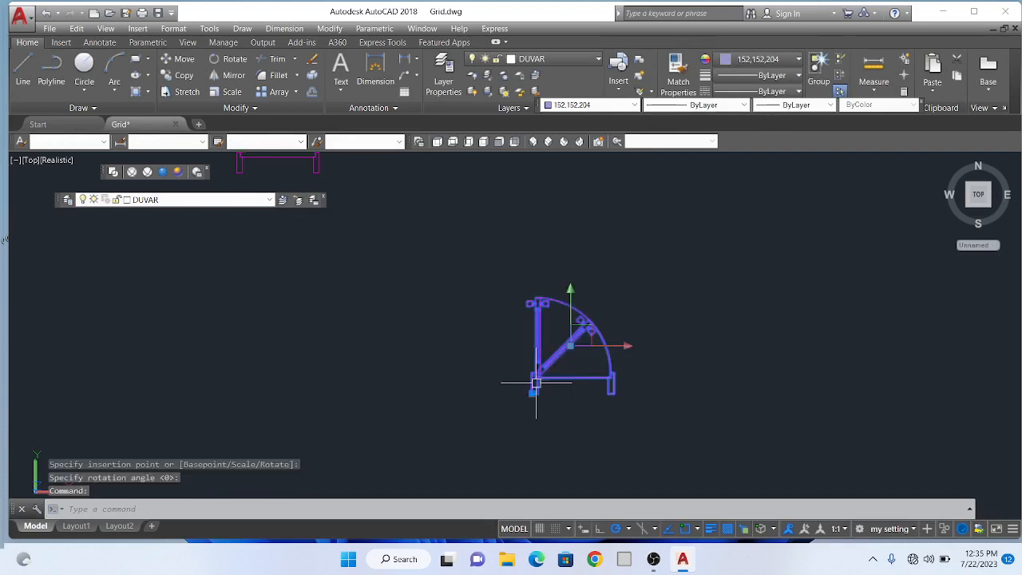
{"action": "double_click", "coordinate": [536, 383]}
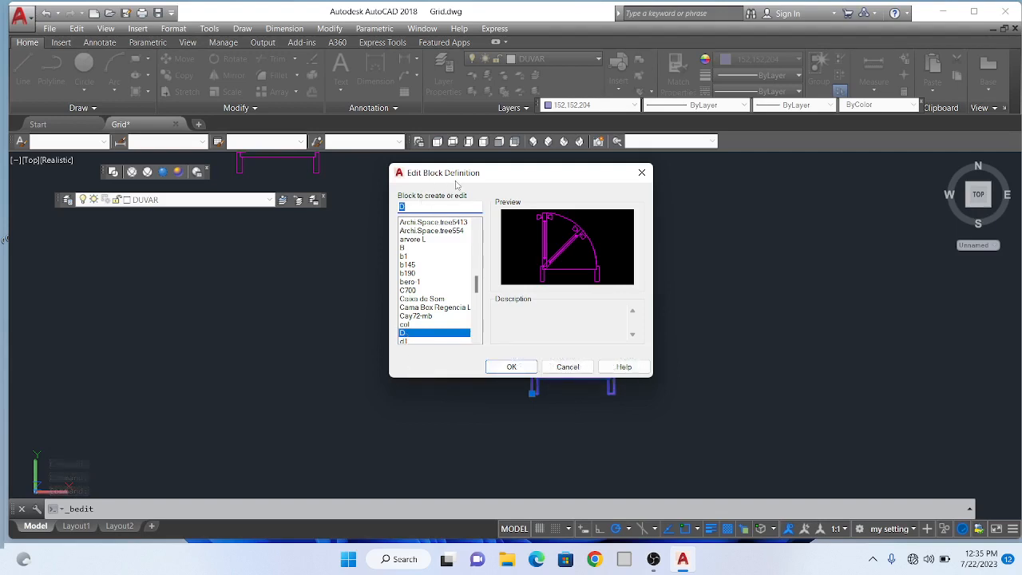
{"action": "left_click", "coordinate": [512, 367]}
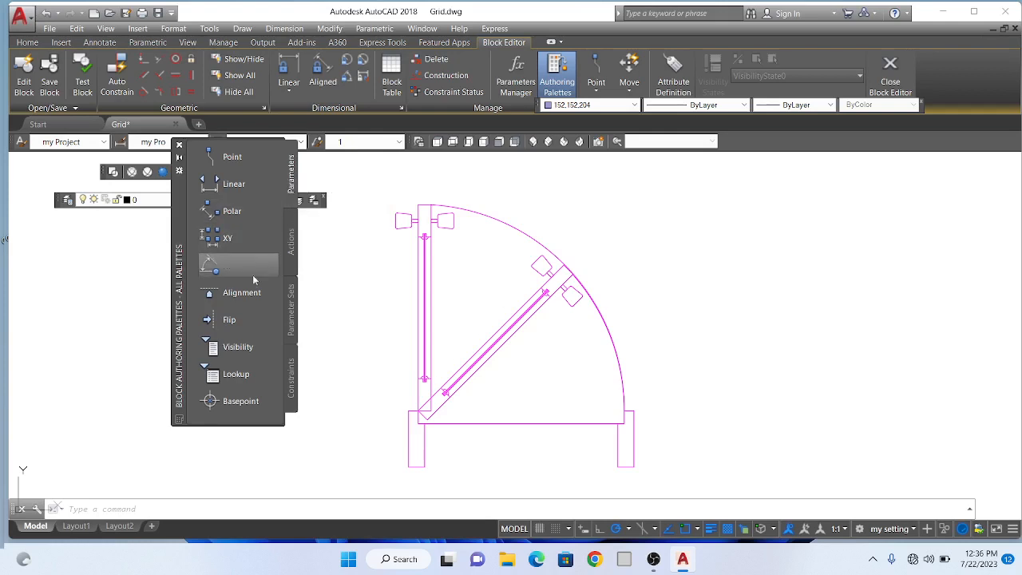
- Add a flip parameter with a horizontal reflection line across both jambs, and place its label below the line, beyond the right jamb
{"action": "left_click", "coordinate": [237, 320]}
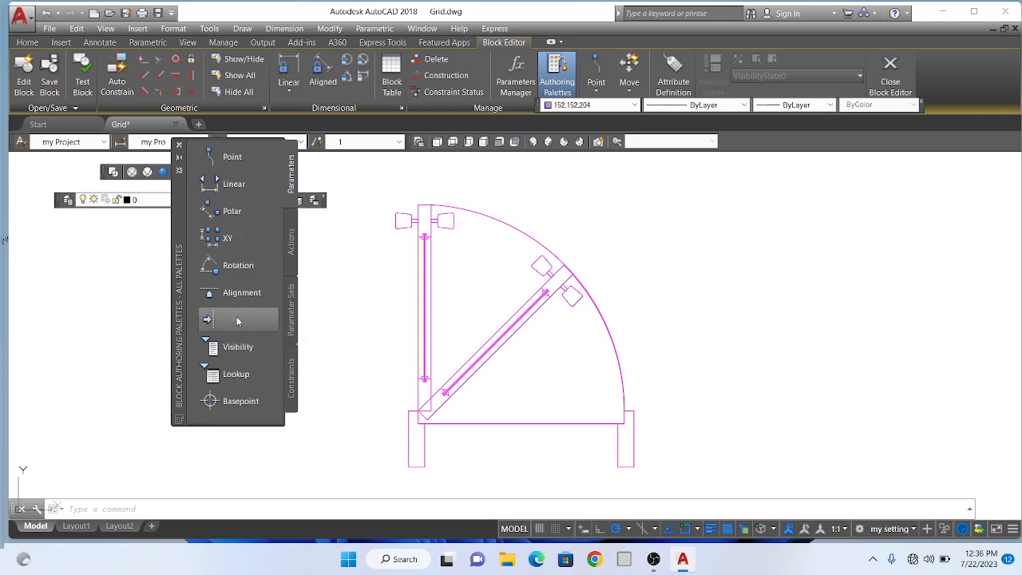
{"action": "scroll", "coordinate": [353, 170], "scroll_direction": "down", "scroll_amount": 2}
{"action": "scroll", "coordinate": [393, 328], "scroll_direction": "up", "scroll_amount": 2}
{"action": "scroll", "coordinate": [393, 329], "scroll_direction": "up", "scroll_amount": 4}
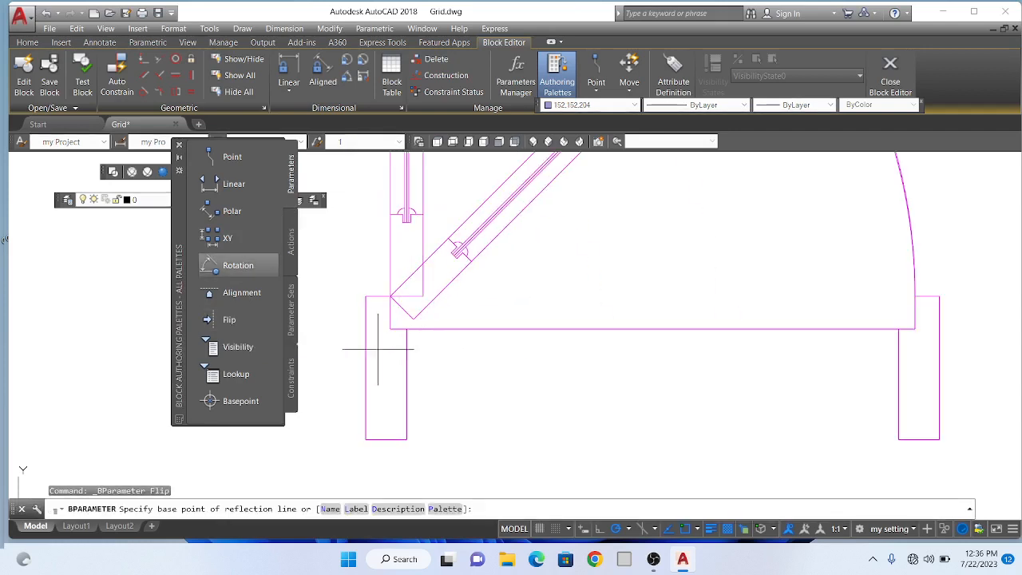
{"action": "left_click", "coordinate": [336, 369]}
{"action": "scroll", "coordinate": [533, 371], "scroll_direction": "down", "scroll_amount": 2}
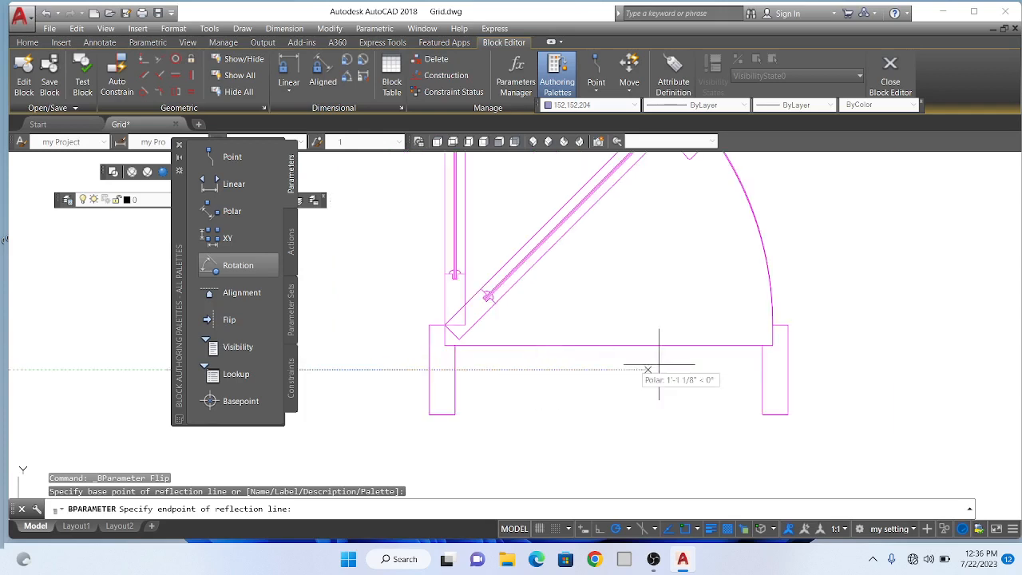
{"action": "left_click", "coordinate": [867, 369]}
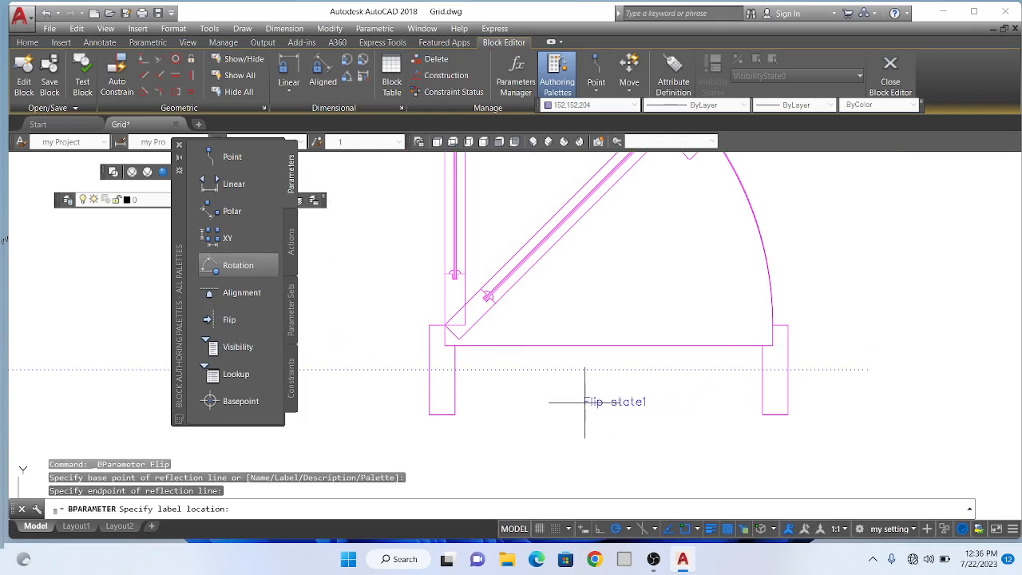
{"action": "left_click", "coordinate": [847, 407]}
- Add a second flip parameter with a vertical reflection line through the middle of the door opening, and place its label beside the line's upper end
{"action": "scroll", "coordinate": [767, 423], "scroll_direction": "down", "scroll_amount": 5}
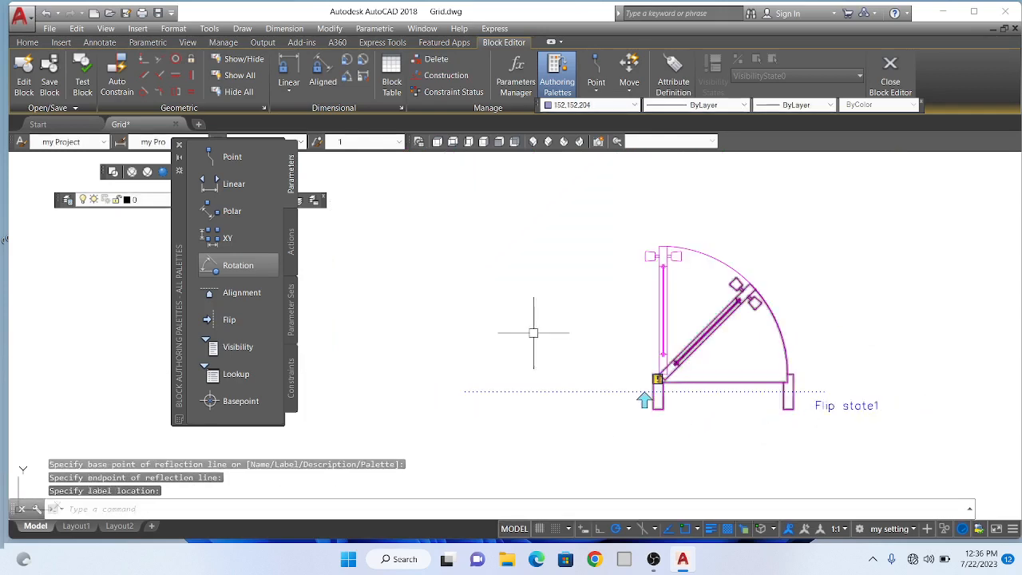
{"action": "scroll", "coordinate": [830, 344], "scroll_direction": "up", "scroll_amount": 3}
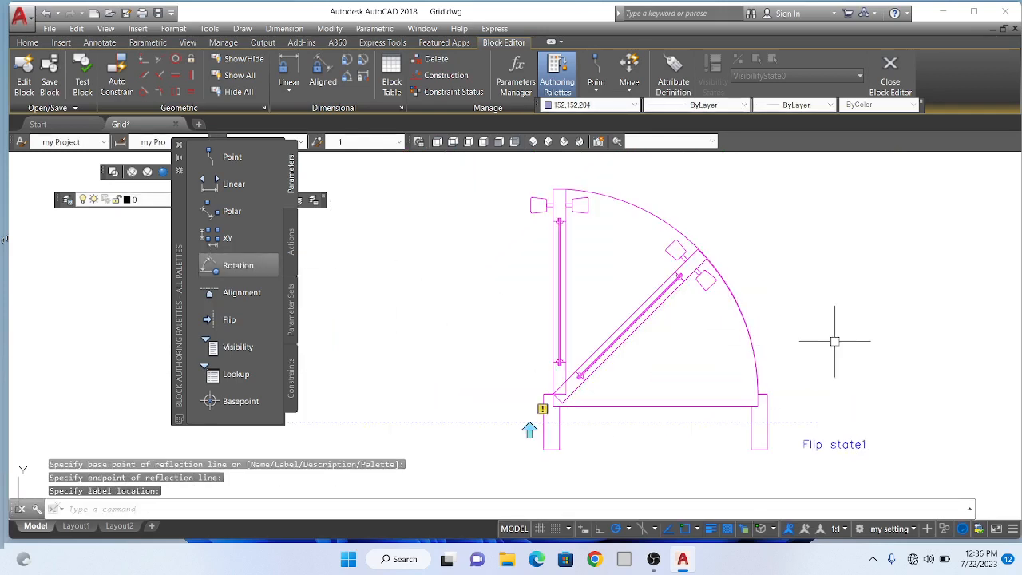
{"action": "left_click", "coordinate": [235, 326]}
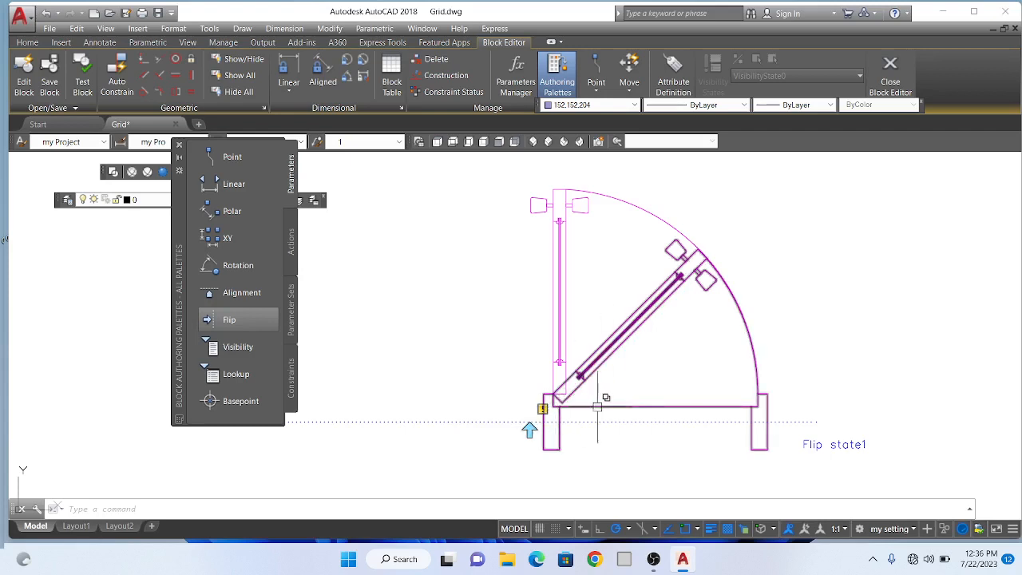
{"action": "left_click", "coordinate": [233, 320]}
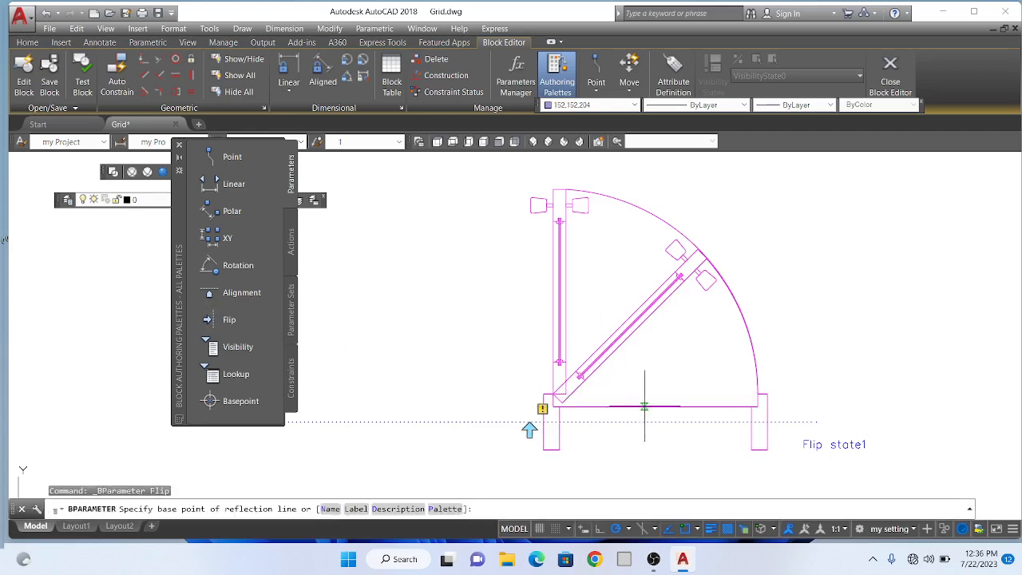
{"action": "left_click", "coordinate": [655, 455]}
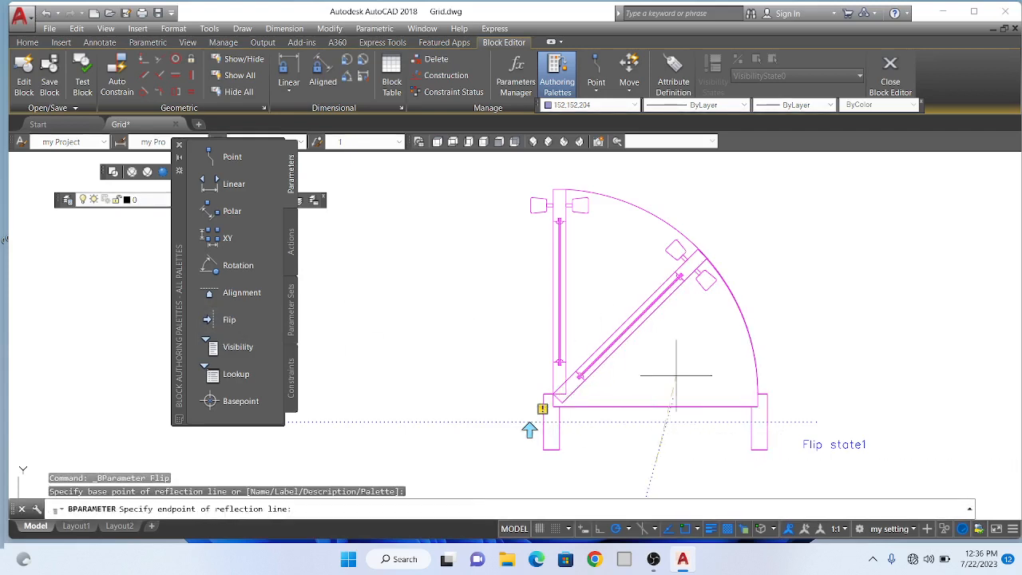
{"action": "left_click", "coordinate": [656, 181]}
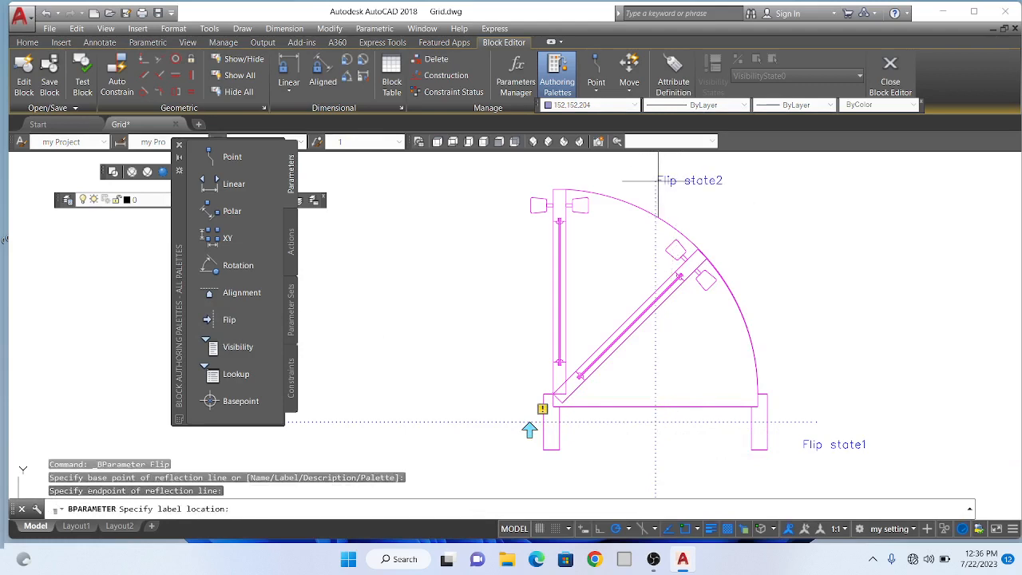
{"action": "left_click", "coordinate": [688, 208]}
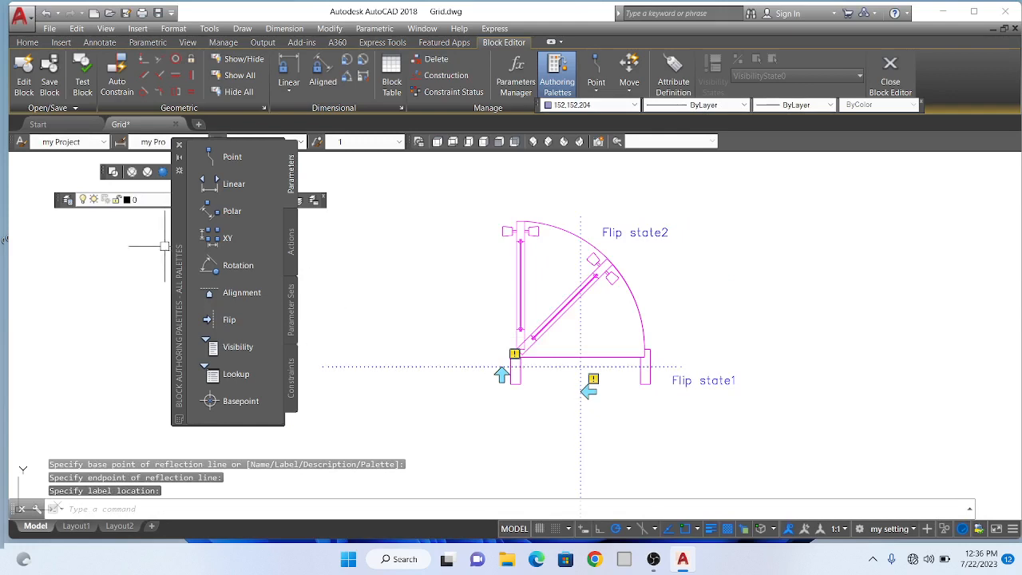
- Add a flip action to the Flip state2 parameter, acting on that parameter and both door blocks with their flip grips
{"action": "left_click", "coordinate": [291, 248]}
{"action": "left_click", "coordinate": [232, 295]}
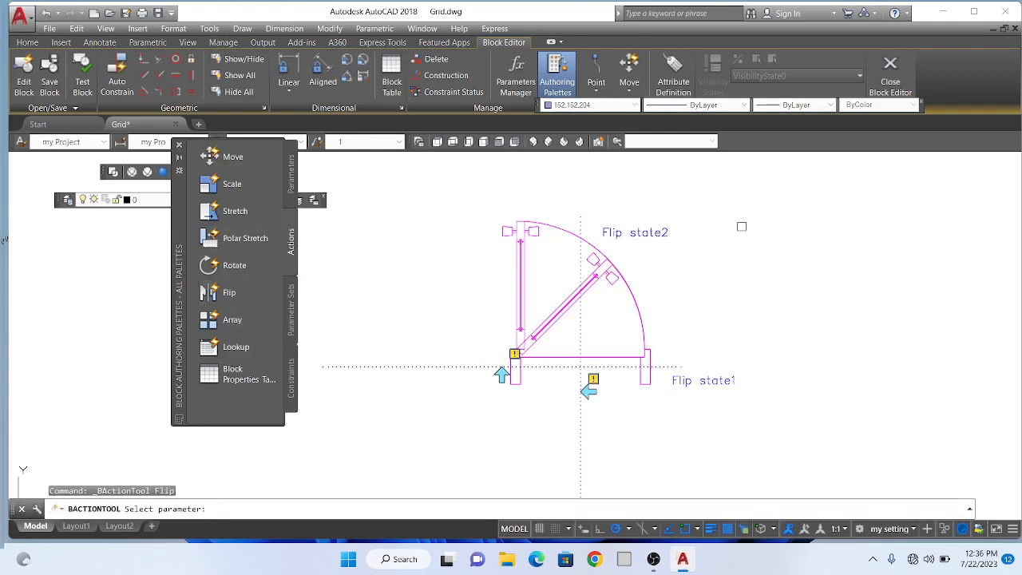
{"action": "left_click", "coordinate": [578, 219]}
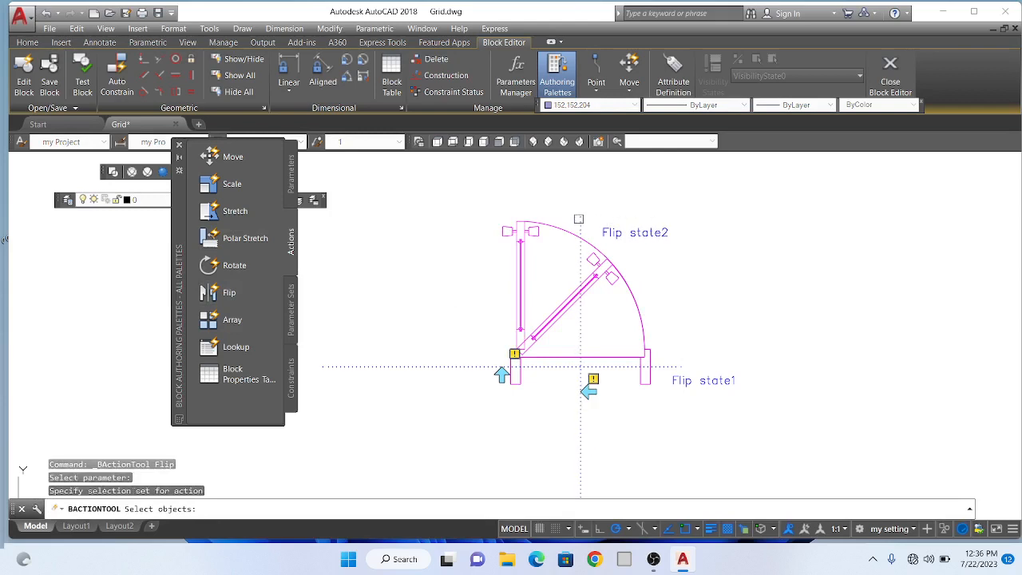
{"action": "left_click", "coordinate": [589, 221]}
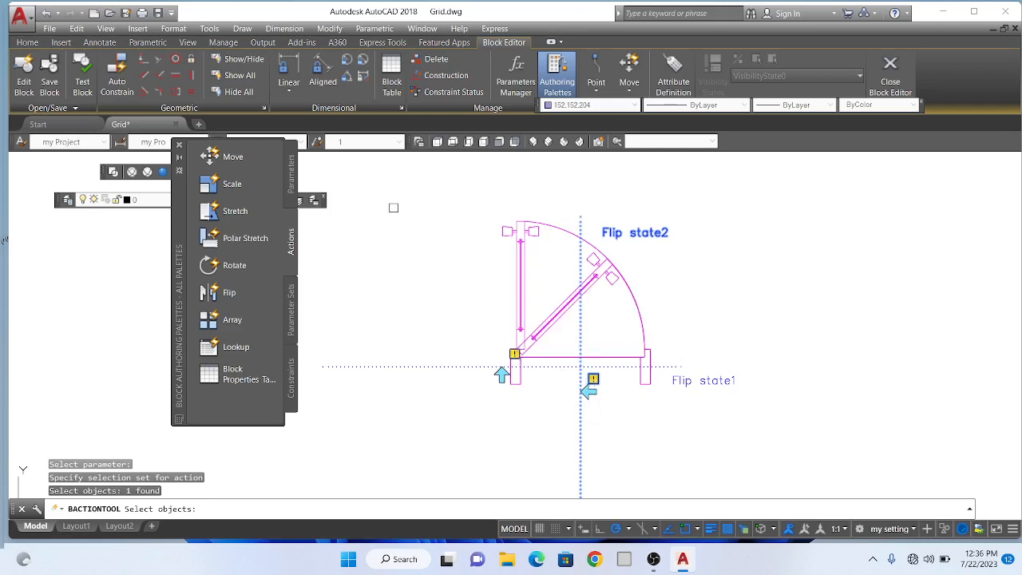
{"action": "left_click", "coordinate": [402, 163]}
{"action": "left_click", "coordinate": [835, 426]}
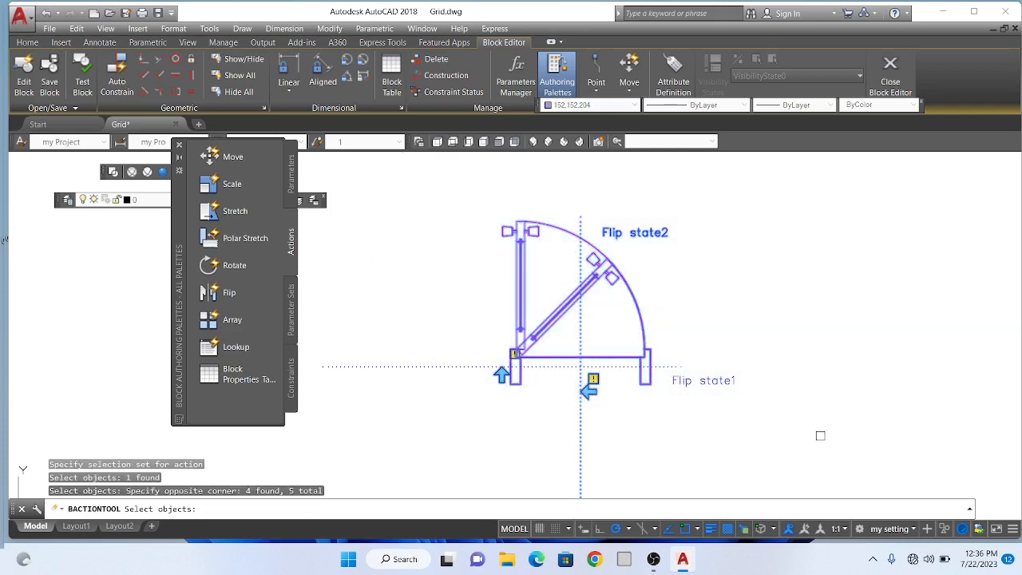
{"action": "key", "text": "Return"}
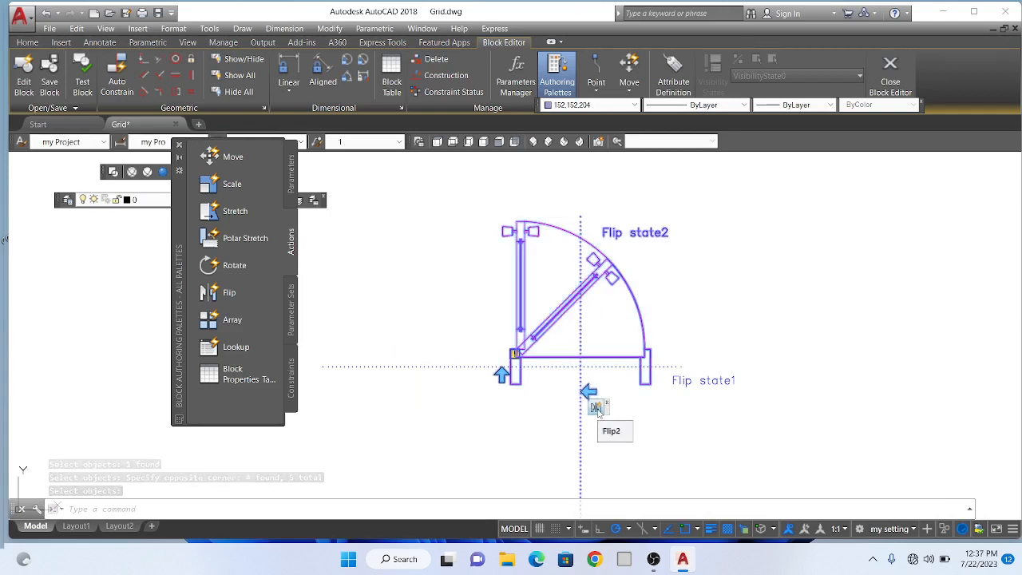
- Add a flip action to the Flip state1 parameter, acting on that parameter and both door blocks with their flip grips
{"action": "double_click", "coordinate": [462, 367]}
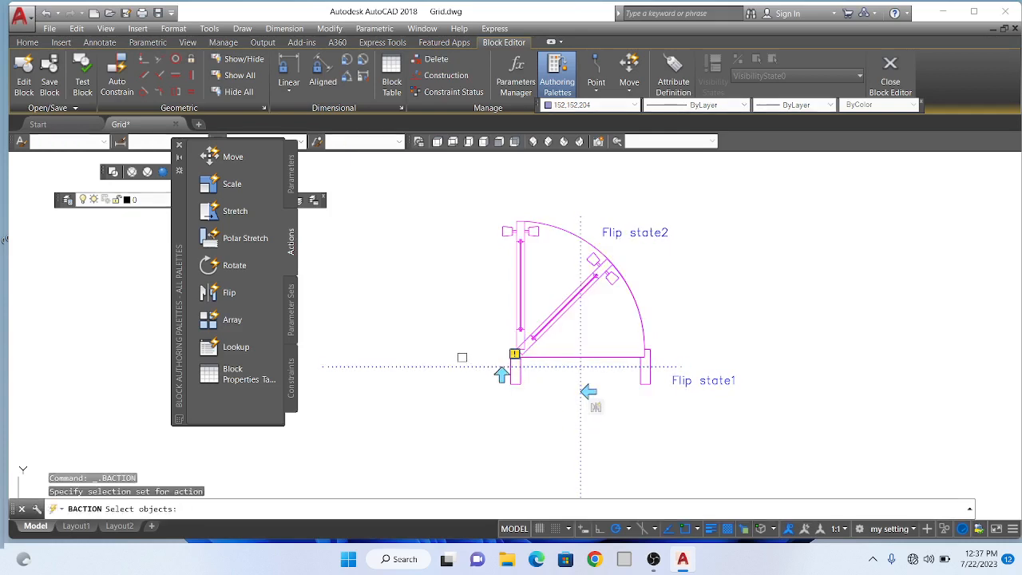
{"action": "left_click", "coordinate": [462, 366]}
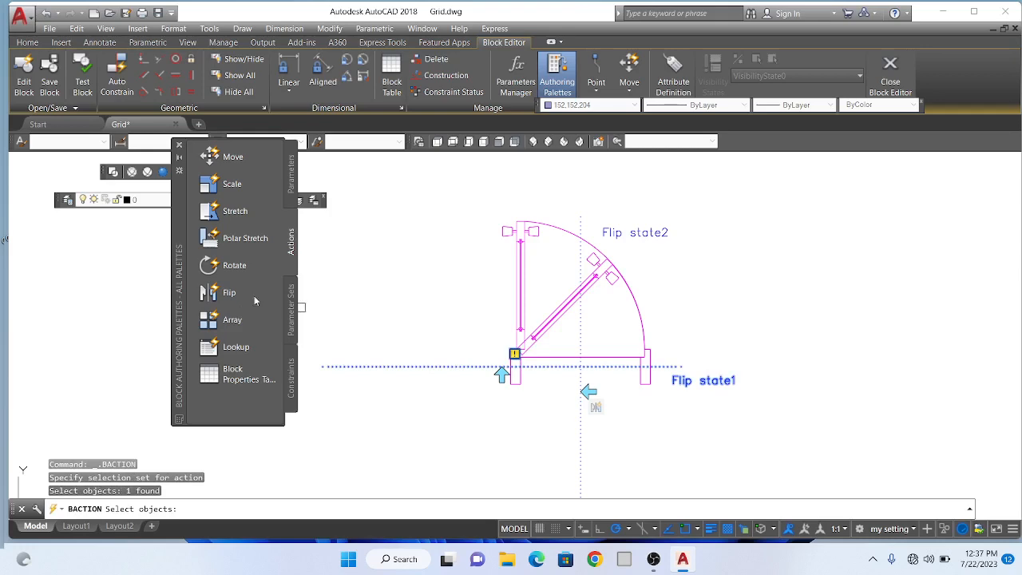
{"action": "left_click", "coordinate": [444, 192]}
{"action": "left_click", "coordinate": [803, 469]}
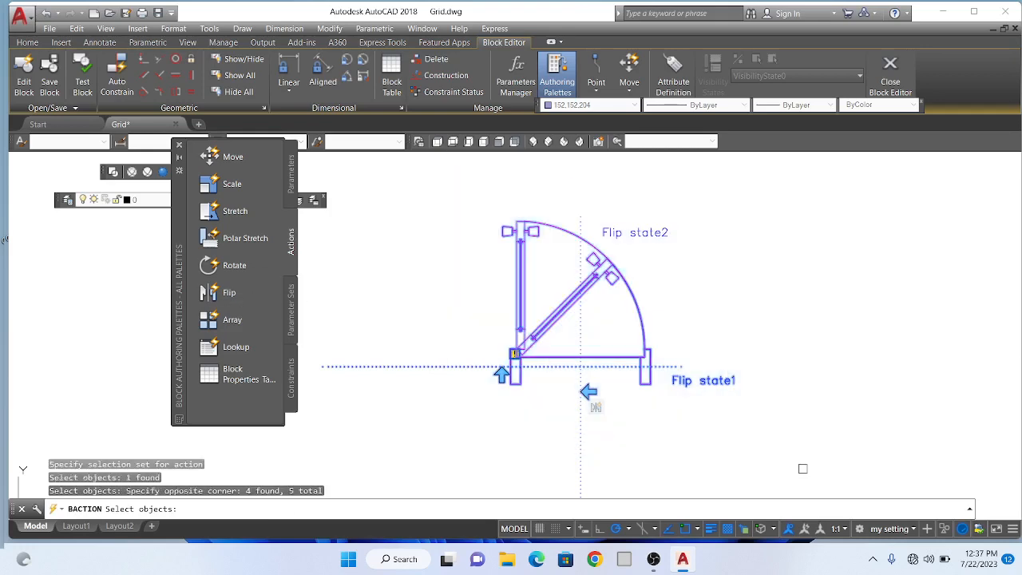
{"action": "key", "text": "Return"}
- Close the Block Editor and save the changes to block D
{"action": "scroll", "coordinate": [515, 398], "scroll_direction": "up", "scroll_amount": 6}
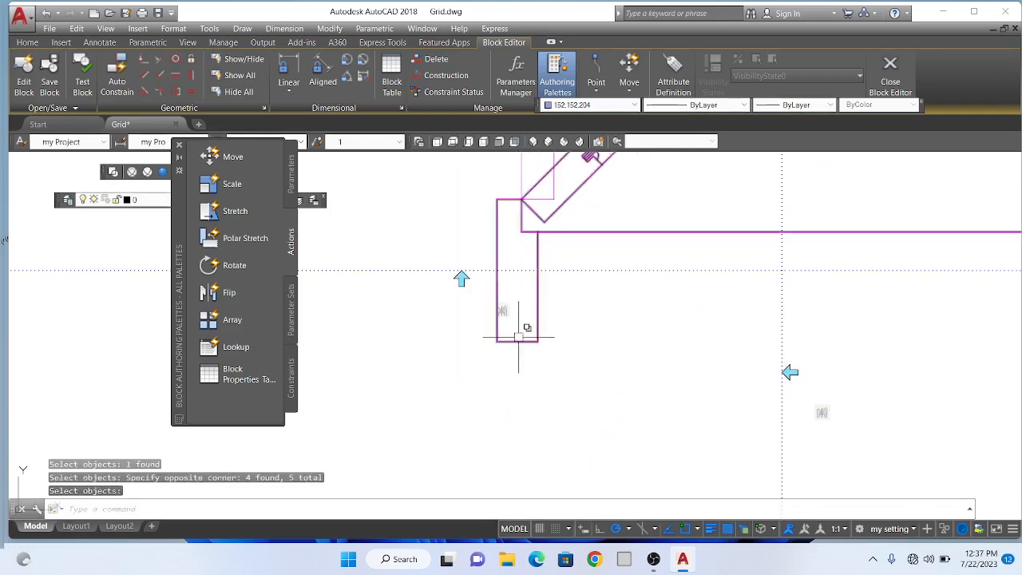
{"action": "scroll", "coordinate": [503, 312], "scroll_direction": "down", "scroll_amount": 6}
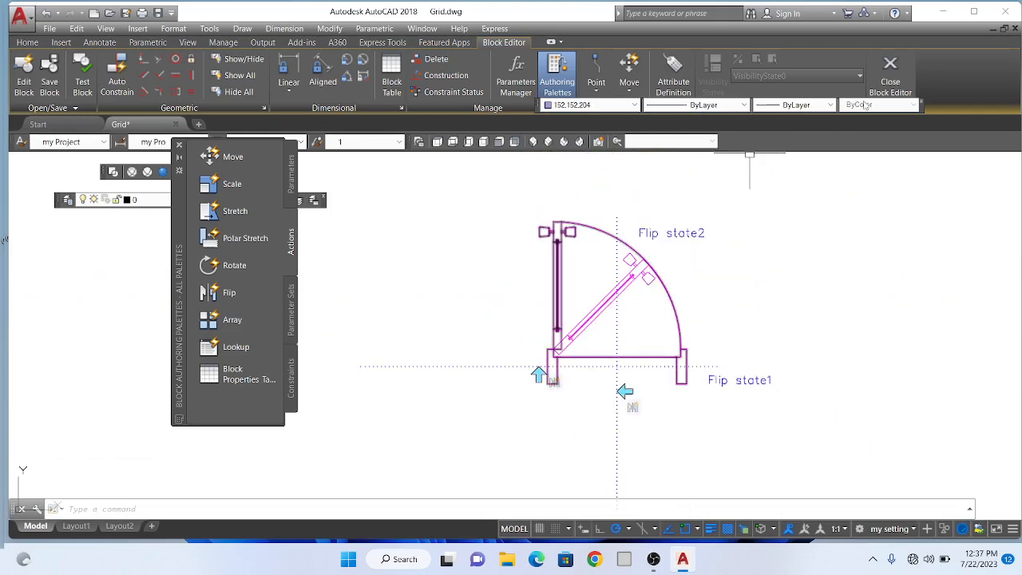
{"action": "left_click", "coordinate": [889, 80]}
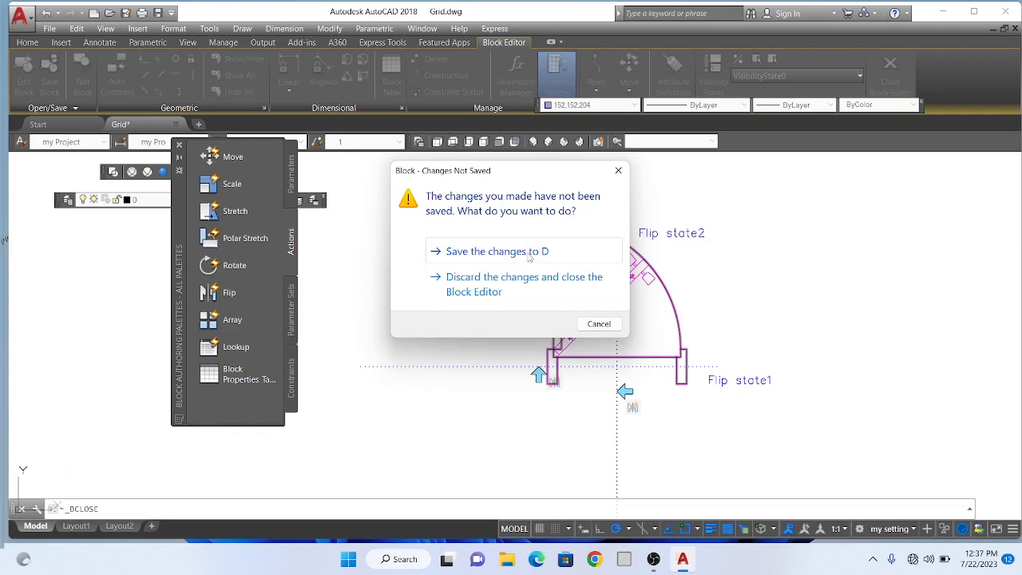
{"action": "left_click", "coordinate": [529, 254]}
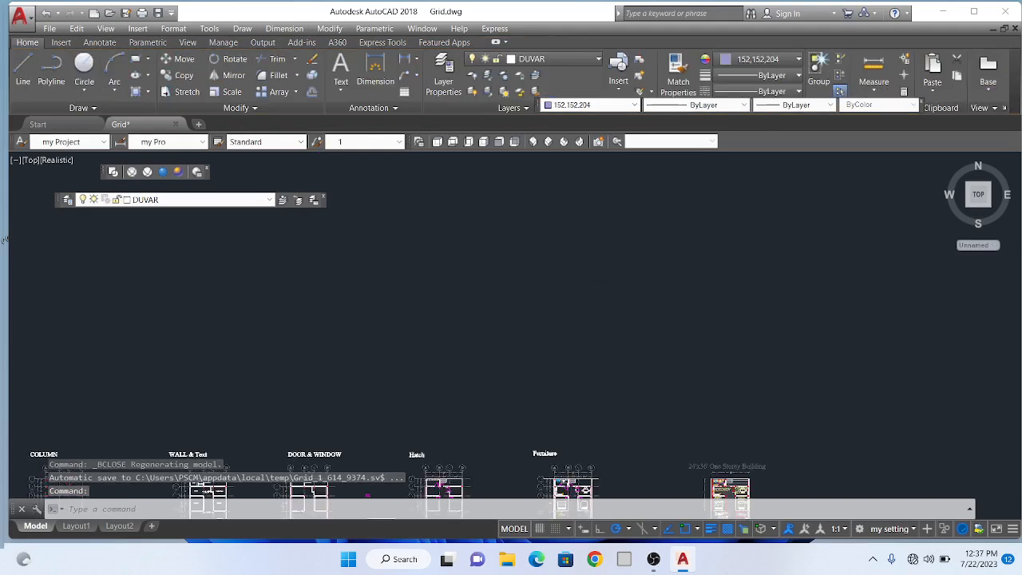
- Test both flip grips on the inserted block D, flipping it sideways and back, and vertically and back
{"action": "scroll", "coordinate": [630, 277], "scroll_direction": "down", "scroll_amount": 2}
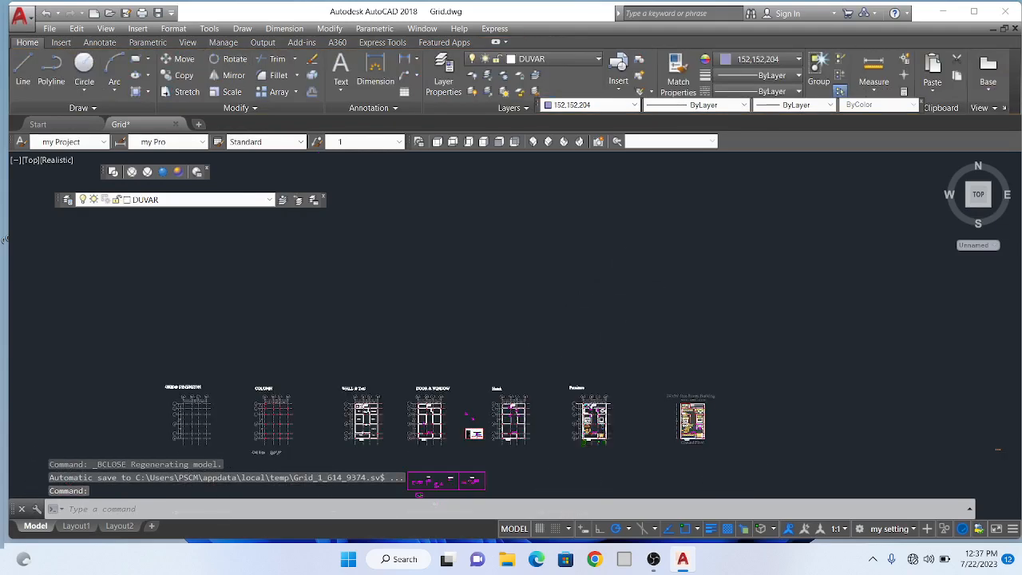
{"action": "scroll", "coordinate": [627, 279], "scroll_direction": "down", "scroll_amount": 2}
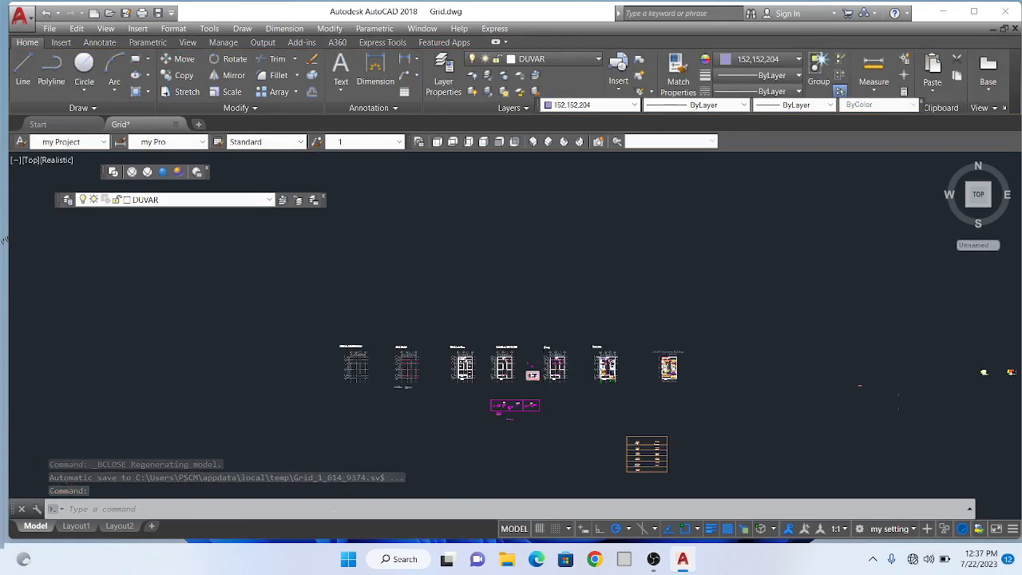
{"action": "scroll", "coordinate": [523, 361], "scroll_direction": "up", "scroll_amount": 3}
{"action": "scroll", "coordinate": [523, 367], "scroll_direction": "up", "scroll_amount": 6}
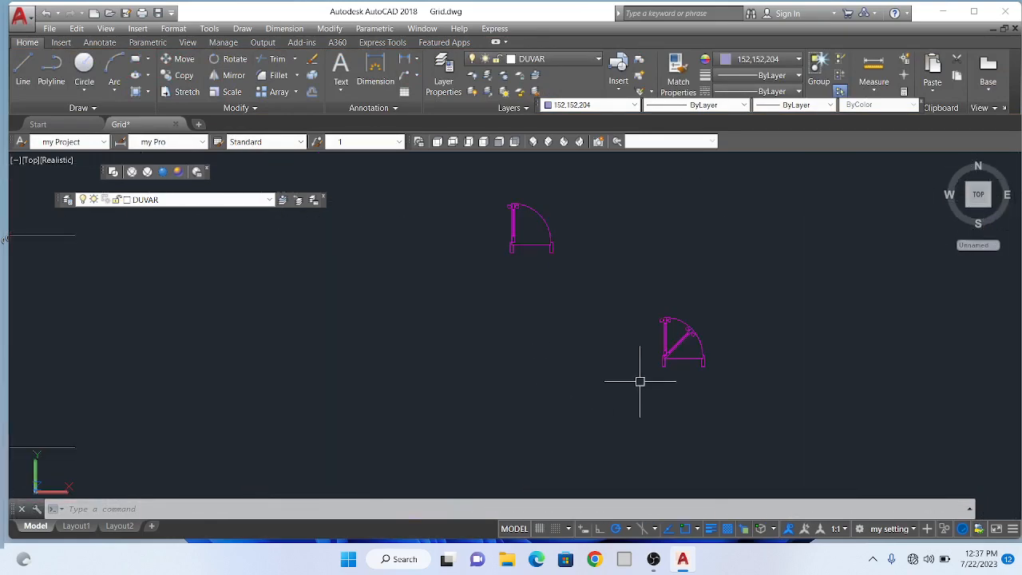
{"action": "left_click", "coordinate": [664, 358]}
{"action": "scroll", "coordinate": [708, 380], "scroll_direction": "up", "scroll_amount": 4}
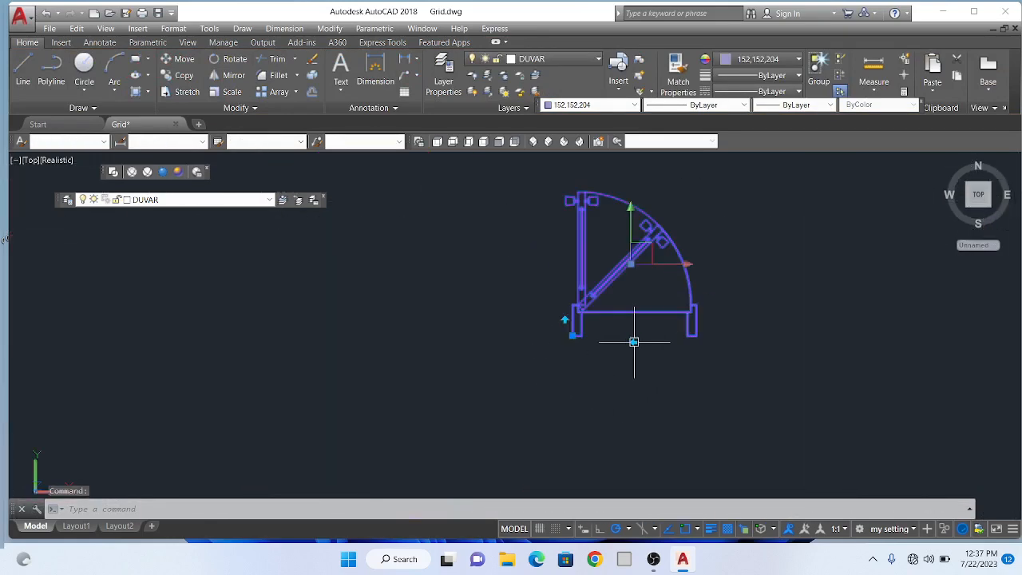
{"action": "left_click", "coordinate": [635, 342]}
{"action": "left_click", "coordinate": [635, 342]}
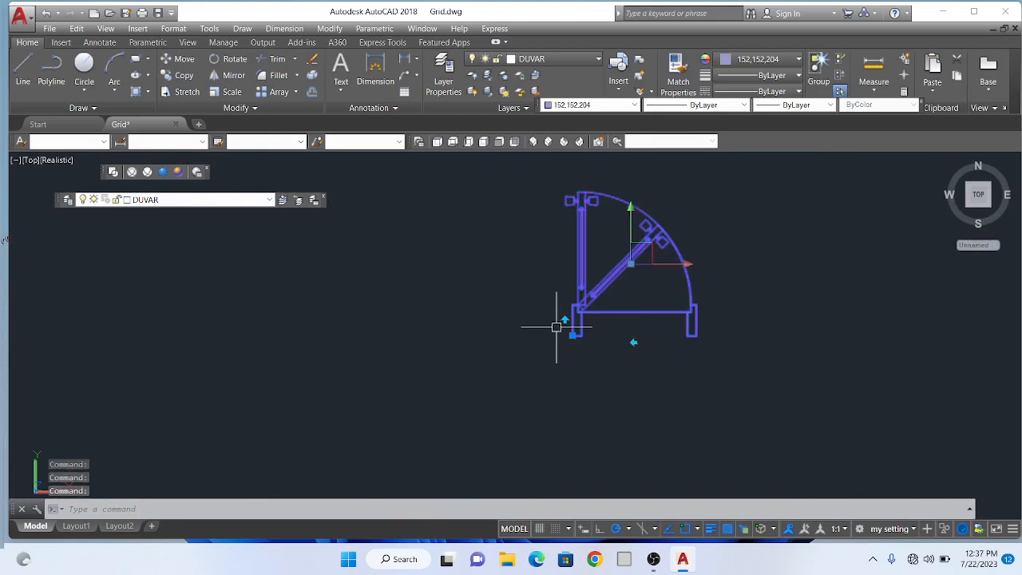
{"action": "scroll", "coordinate": [558, 327], "scroll_direction": "up", "scroll_amount": 3}
{"action": "left_click", "coordinate": [563, 313]}
{"action": "left_click", "coordinate": [563, 314]}
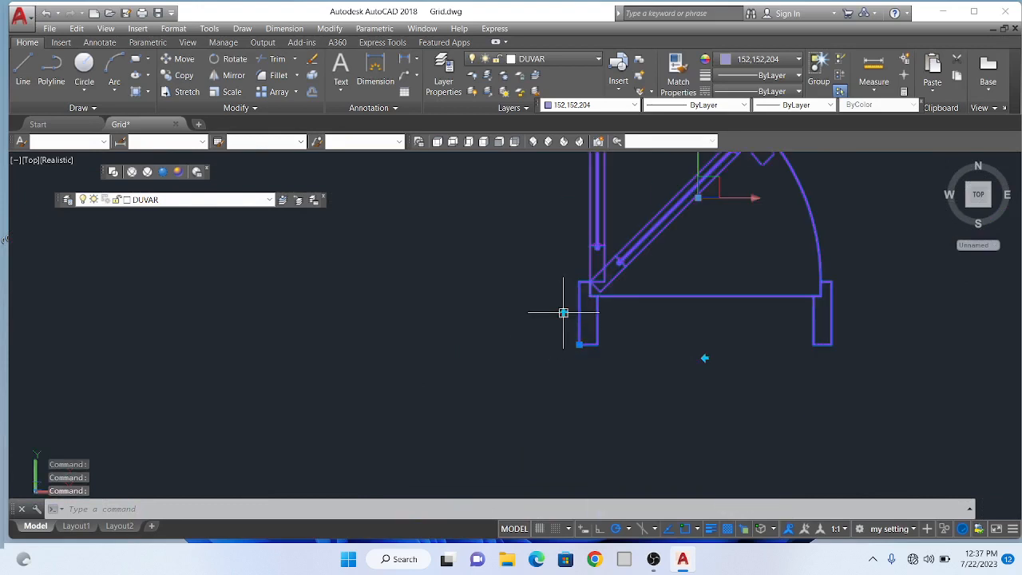
{"action": "key", "text": "Escape"}
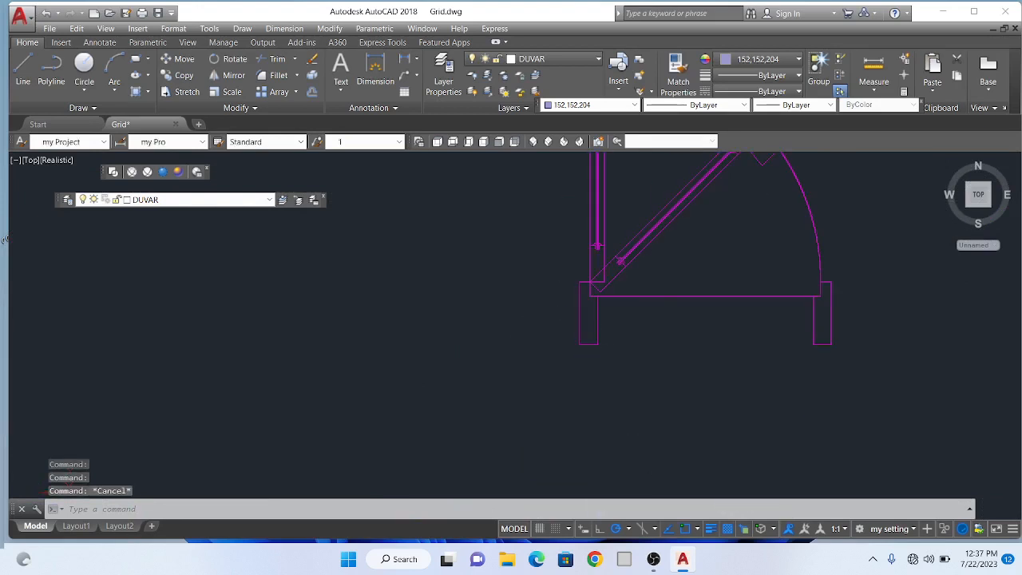
- Reopen the inserted block D for editing in the Block Editor
{"action": "scroll", "coordinate": [651, 436], "scroll_direction": "down", "scroll_amount": 2}
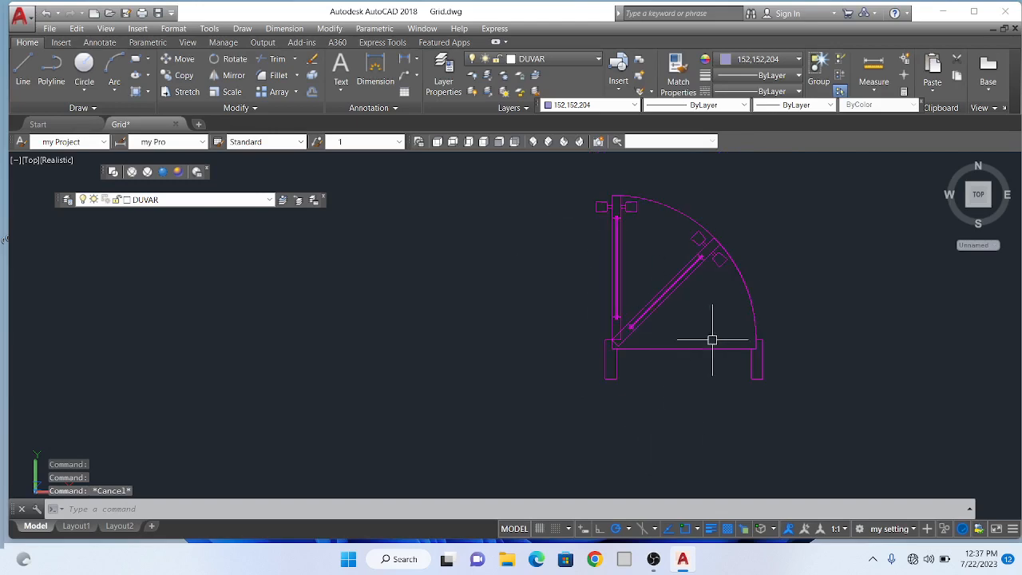
{"action": "scroll", "coordinate": [726, 343], "scroll_direction": "down", "scroll_amount": 3}
{"action": "scroll", "coordinate": [794, 283], "scroll_direction": "down", "scroll_amount": 4}
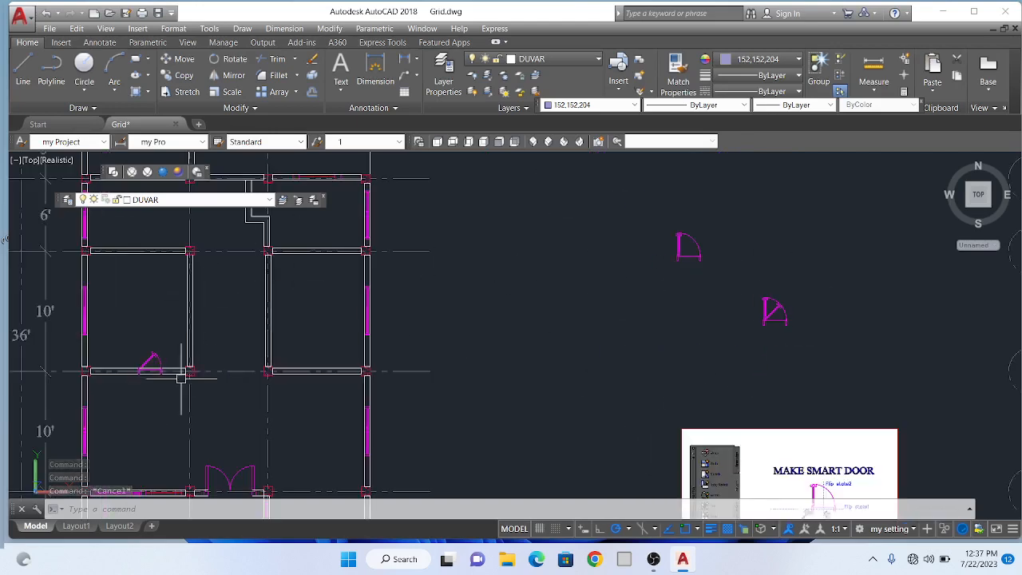
{"action": "scroll", "coordinate": [593, 292], "scroll_direction": "up", "scroll_amount": 6}
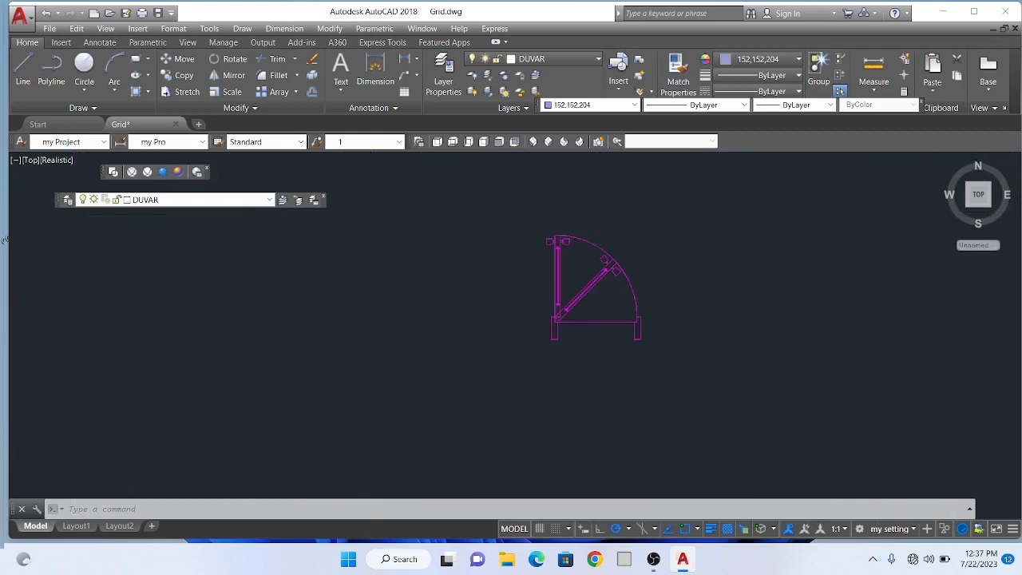
{"action": "double_click", "coordinate": [557, 299]}
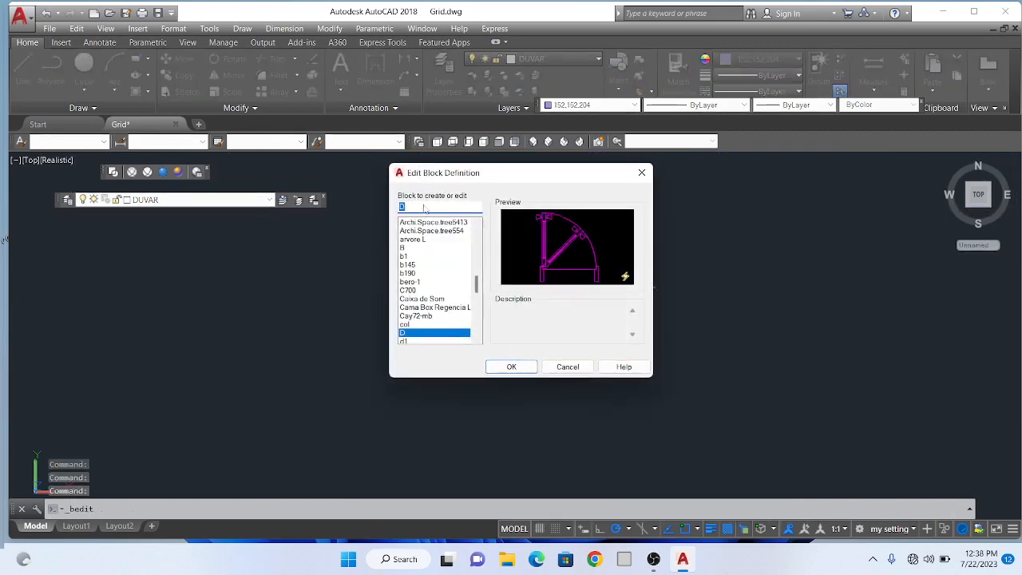
{"action": "left_click", "coordinate": [508, 366]}
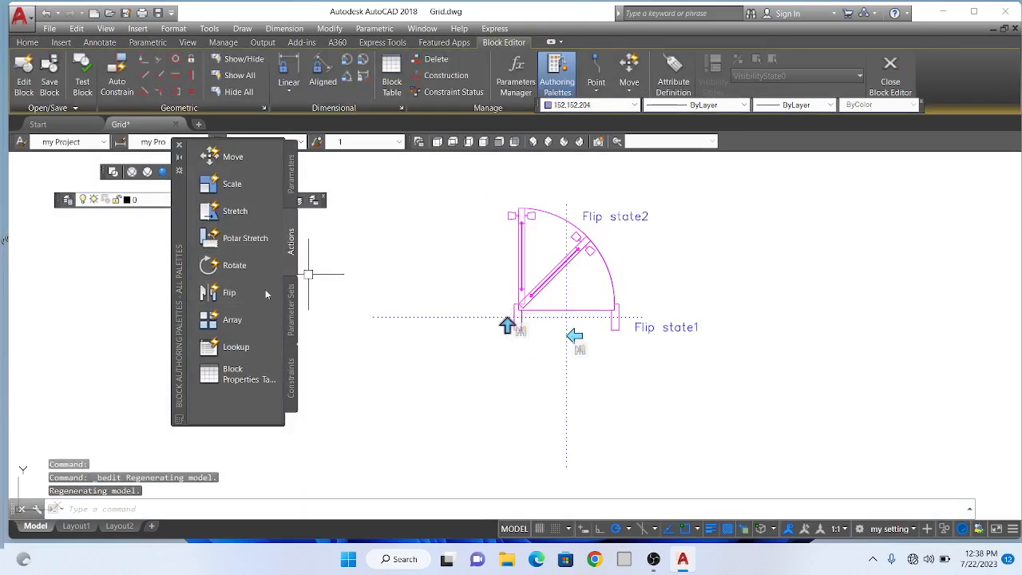
- Add a visibility parameter on the upper part of the fully open door leaf
{"action": "left_click", "coordinate": [292, 185]}
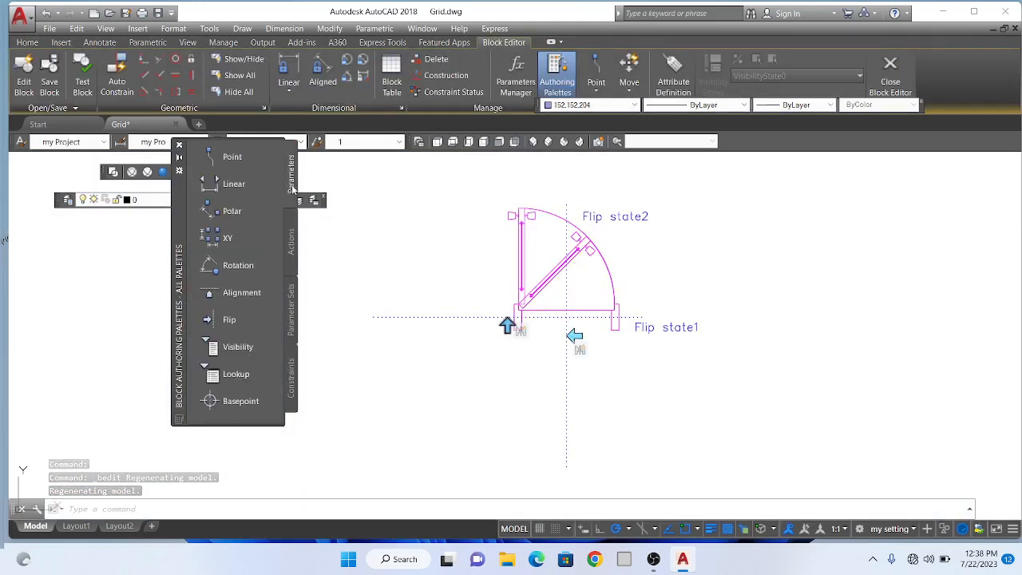
{"action": "left_click", "coordinate": [231, 352]}
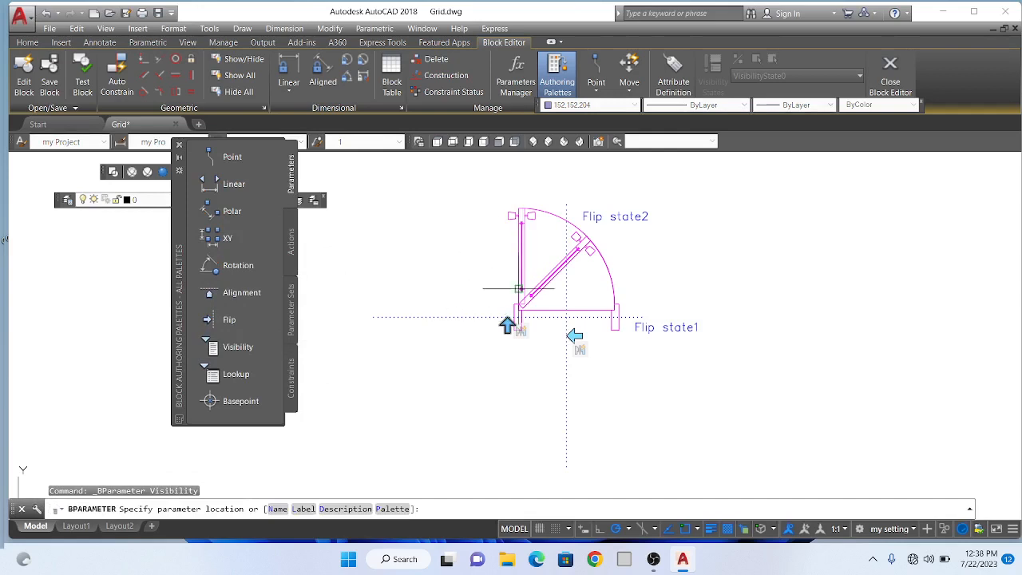
{"action": "left_click", "coordinate": [520, 230]}
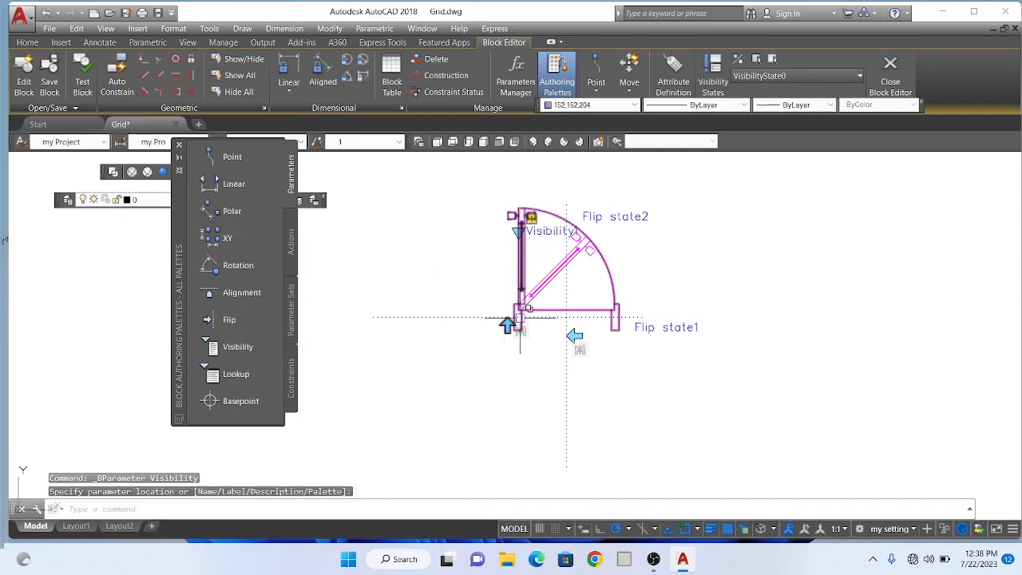
{"action": "key", "text": "Escape"}
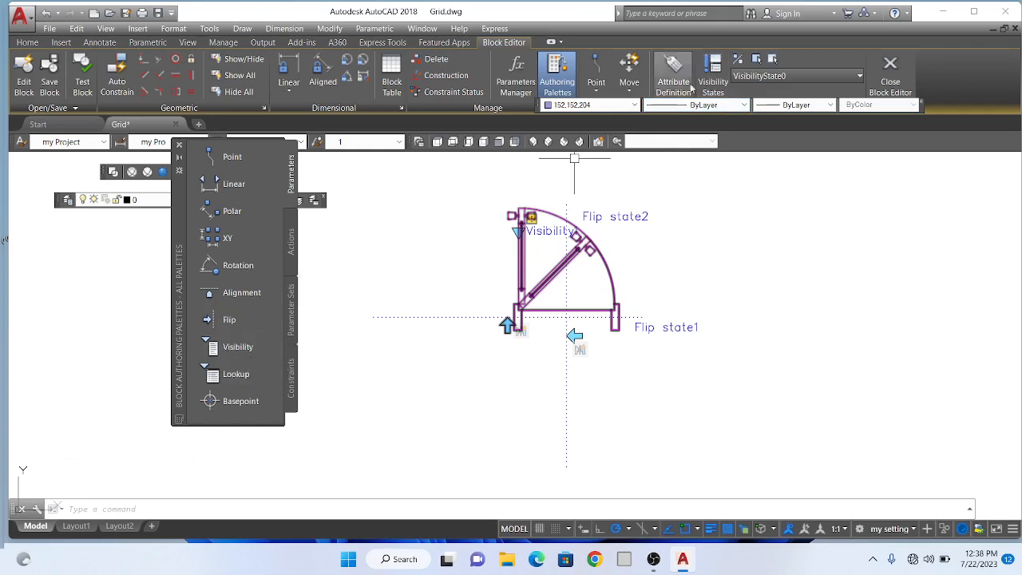
- Create a visibility state named 90 that leaves the visibility of existing objects unchanged
{"action": "left_click", "coordinate": [856, 78]}
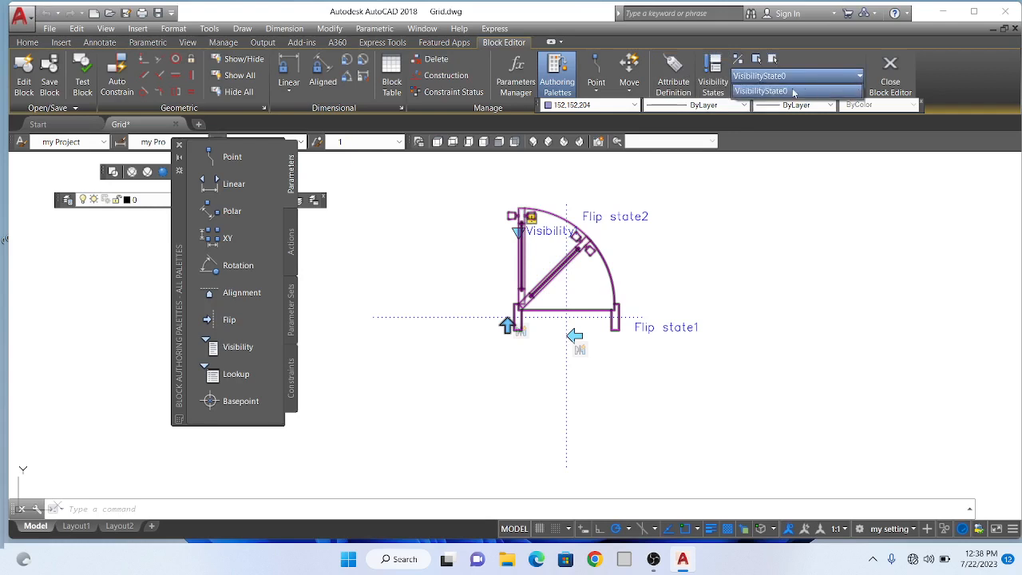
{"action": "left_click", "coordinate": [761, 91]}
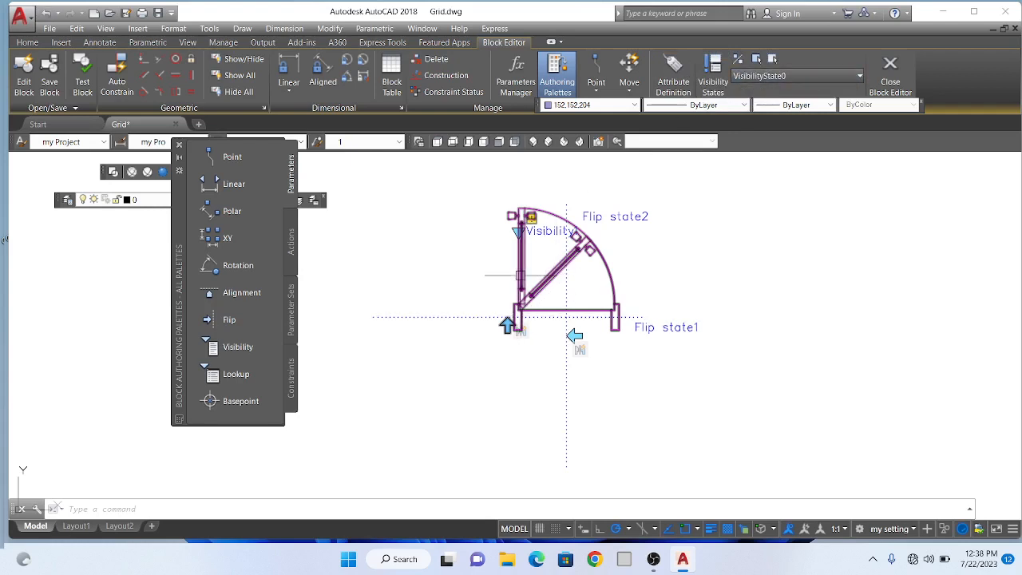
{"action": "left_click", "coordinate": [714, 83]}
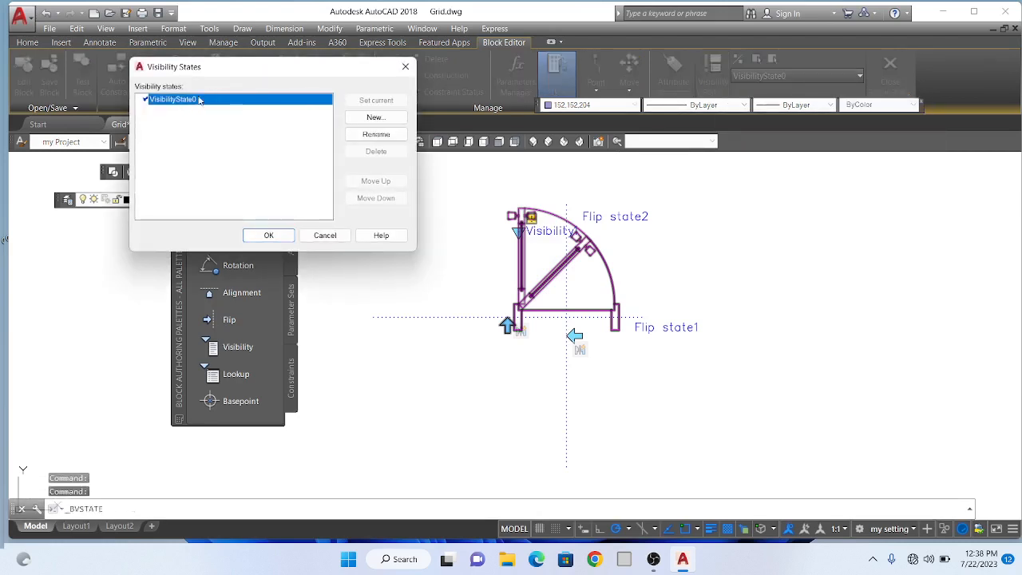
{"action": "left_click", "coordinate": [376, 118]}
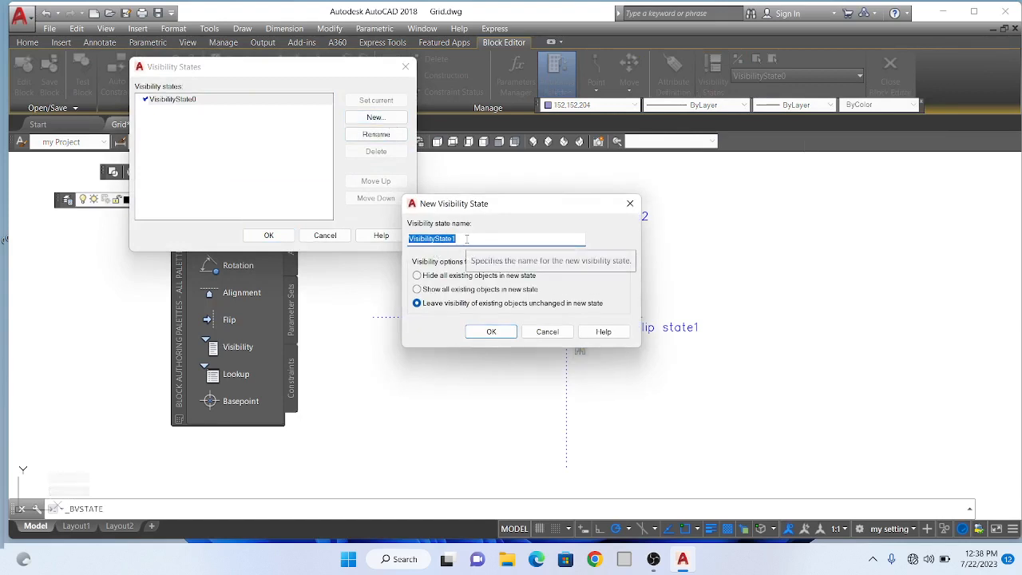
{"action": "type", "text": "90"}
{"action": "left_click", "coordinate": [489, 331]}
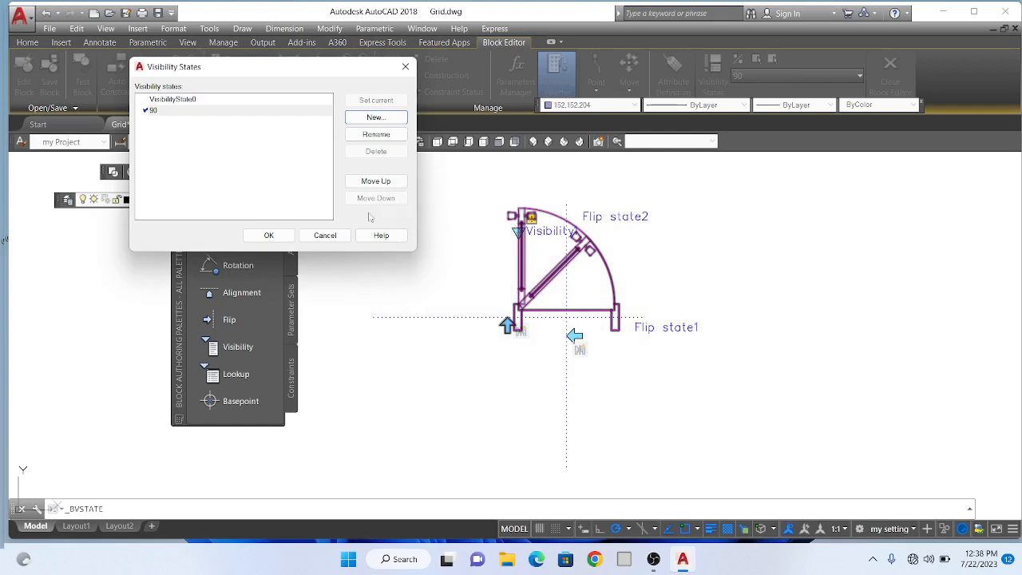
{"action": "left_click", "coordinate": [268, 235]}
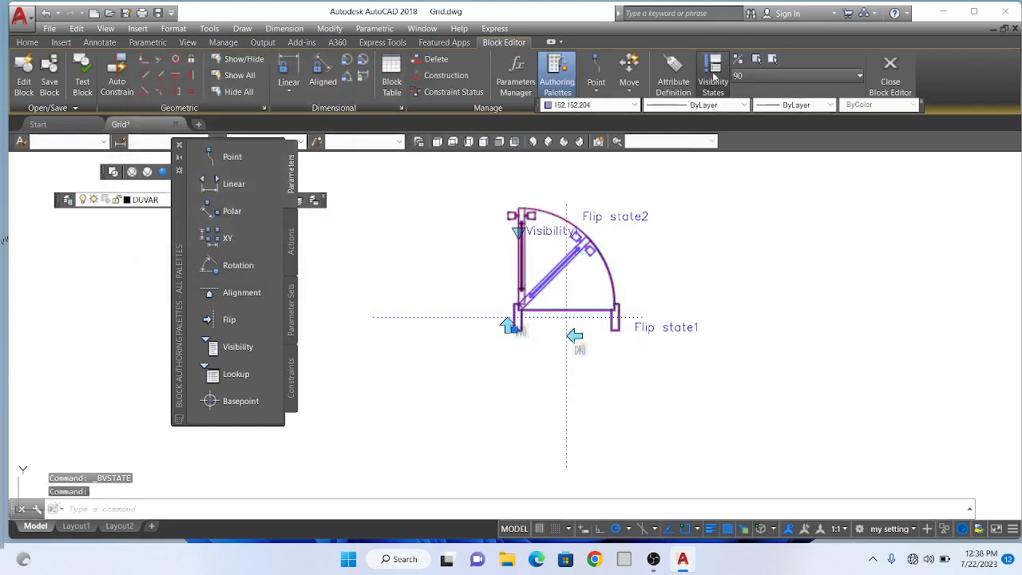
- Create another visibility state named 45, also leaving the visibility of existing objects unchanged
{"action": "left_click", "coordinate": [714, 77]}
{"action": "left_click", "coordinate": [351, 105]}
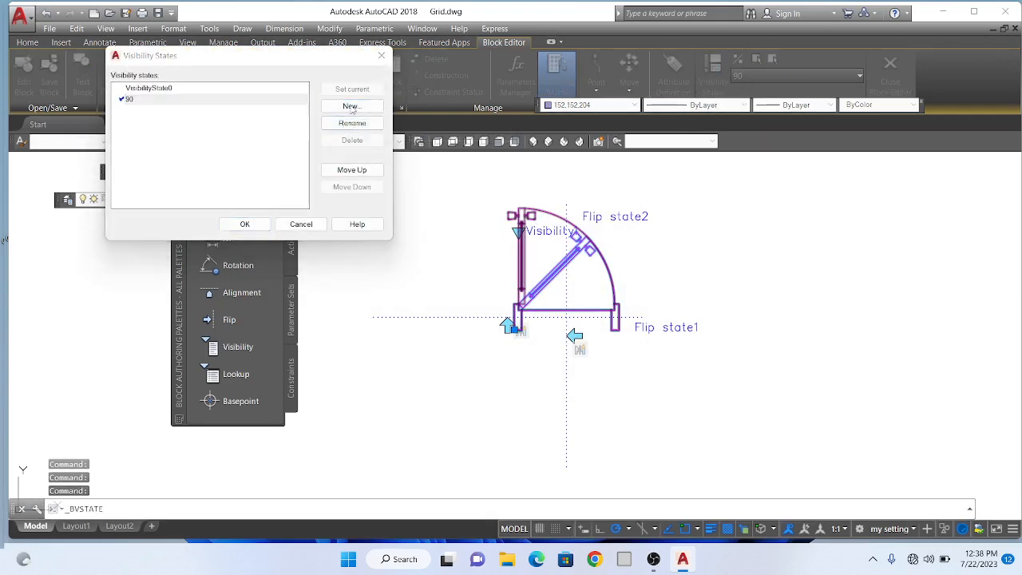
{"action": "type", "text": "45"}
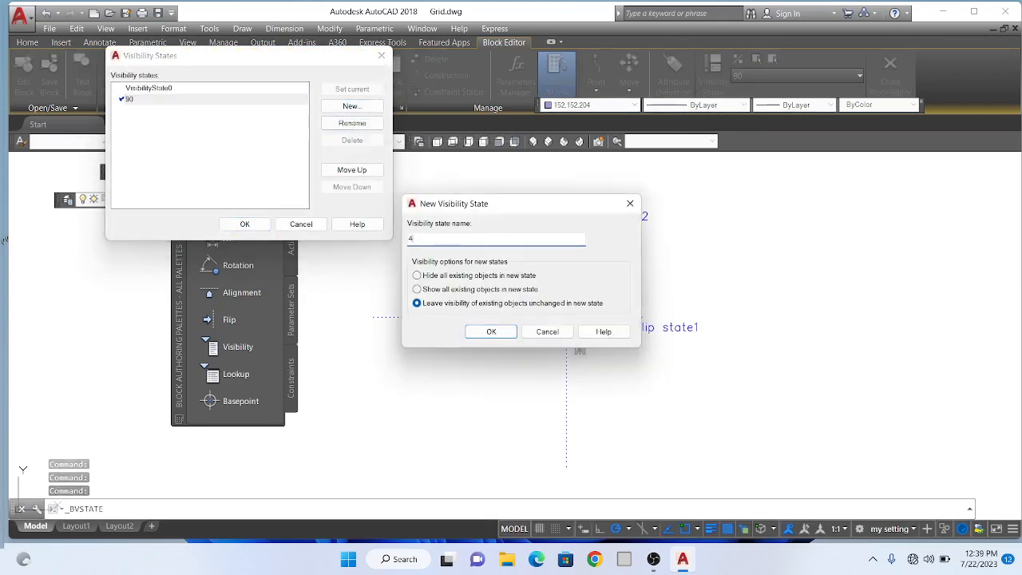
{"action": "left_click", "coordinate": [492, 331]}
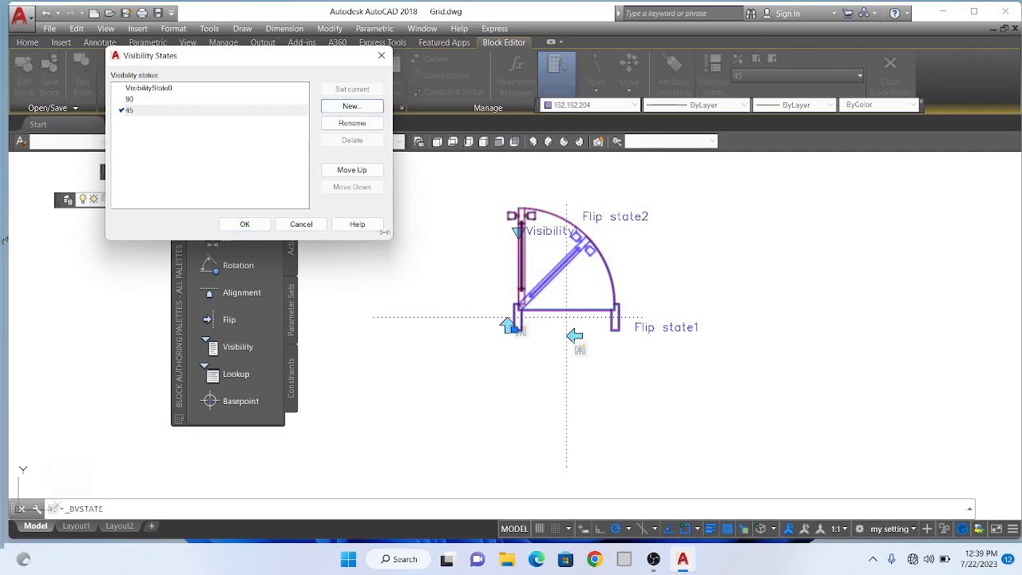
- Delete the default VisibilityState0 and accept the revised list of visibility states
{"action": "left_click", "coordinate": [185, 89]}
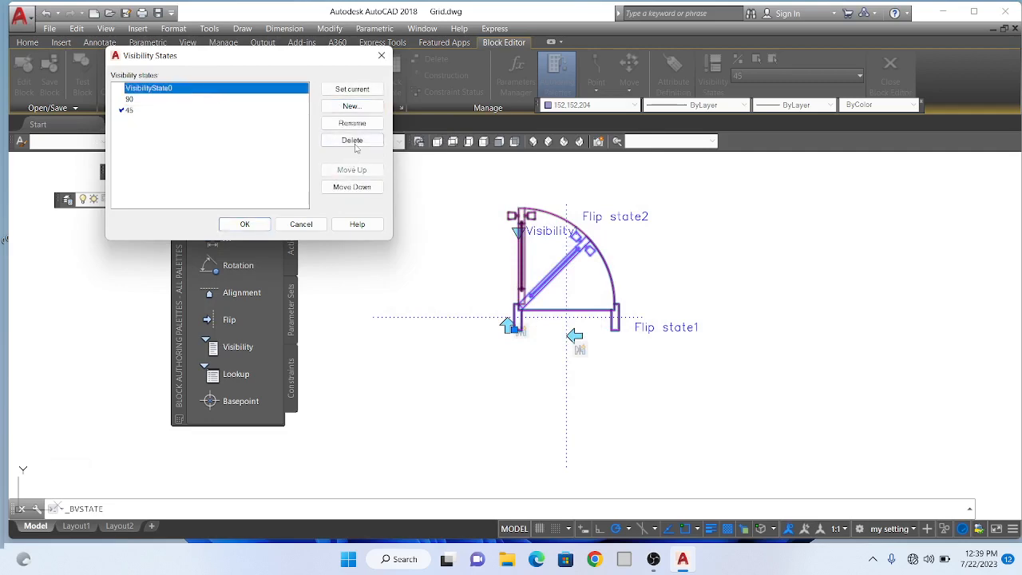
{"action": "left_click", "coordinate": [352, 140]}
{"action": "left_click", "coordinate": [244, 224]}
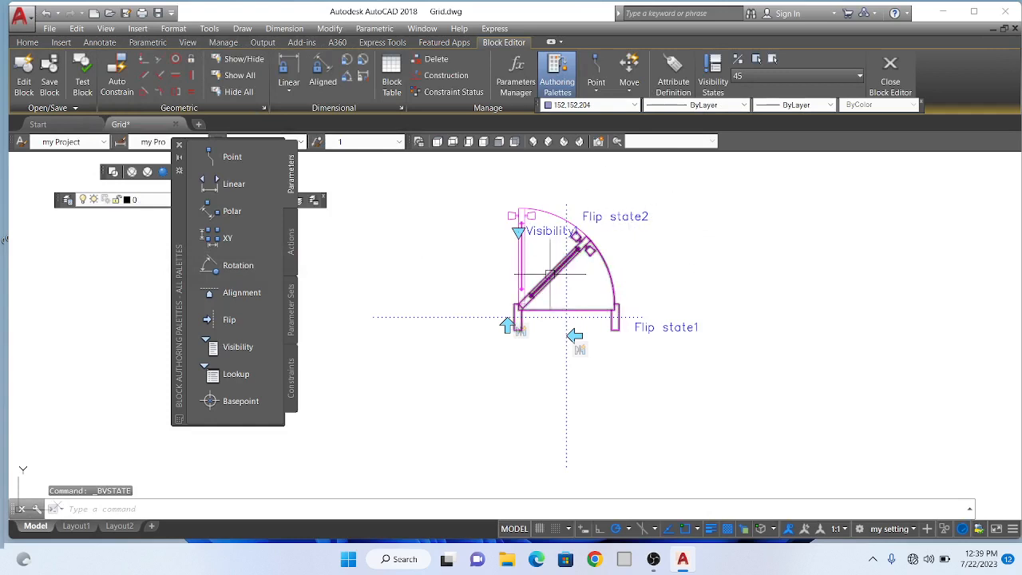
{"action": "scroll", "coordinate": [523, 307], "scroll_direction": "up", "scroll_amount": 2}
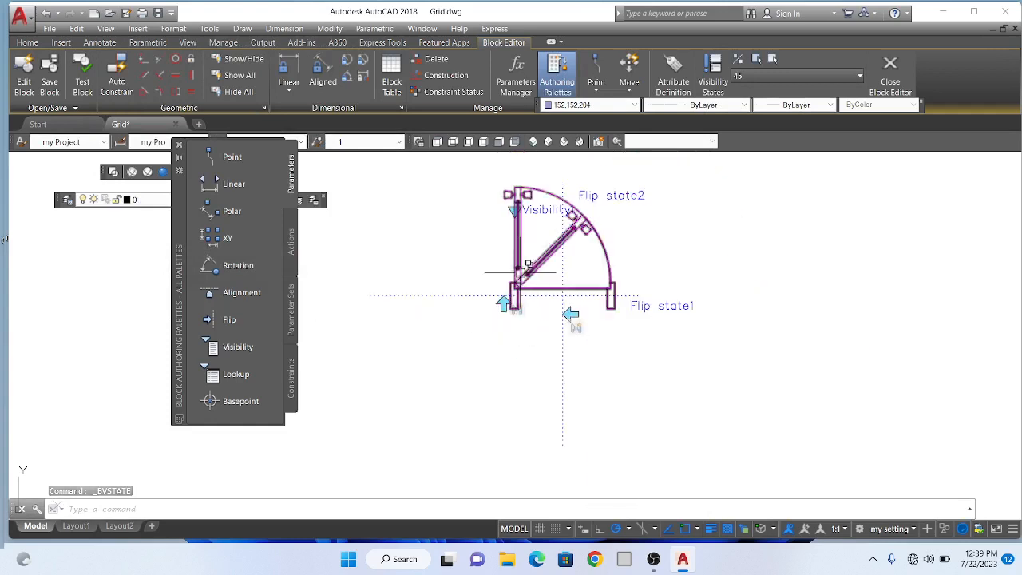
- Hide the fully open 90-degree door in the 45 visibility state only
{"action": "scroll", "coordinate": [508, 266], "scroll_direction": "down", "scroll_amount": 4}
{"action": "scroll", "coordinate": [511, 251], "scroll_direction": "up", "scroll_amount": 4}
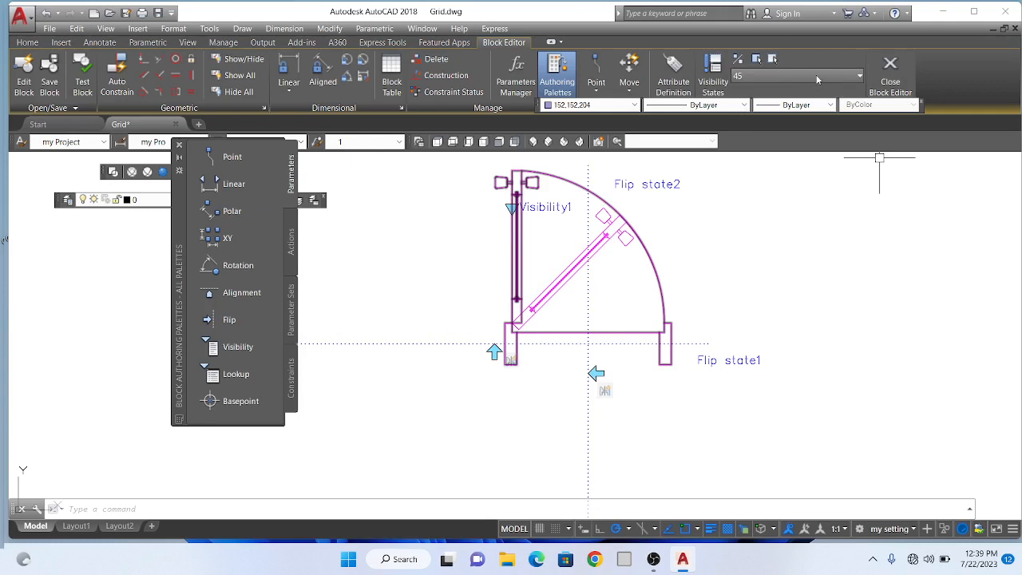
{"action": "left_click", "coordinate": [559, 175]}
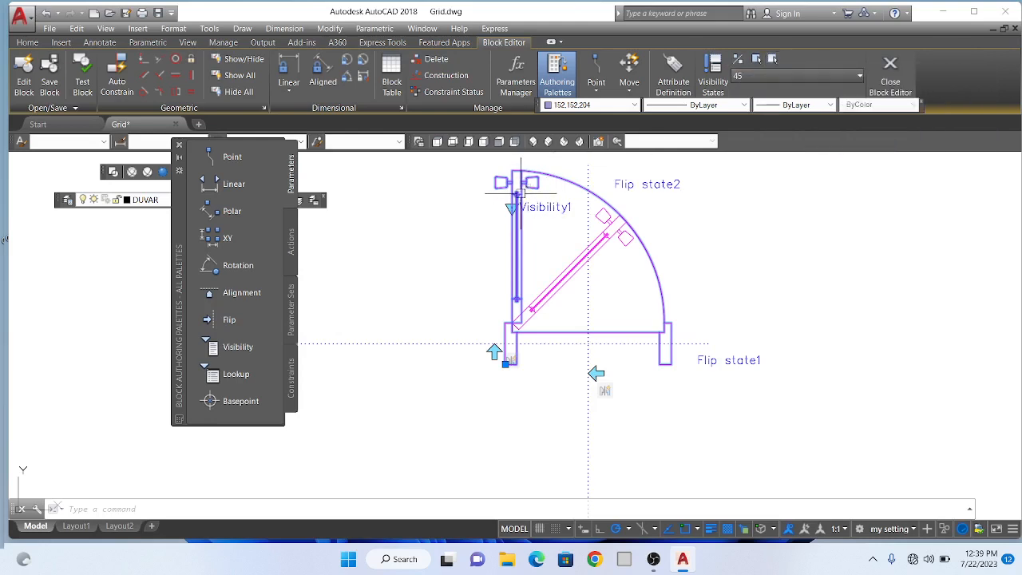
{"action": "left_click", "coordinate": [773, 61]}
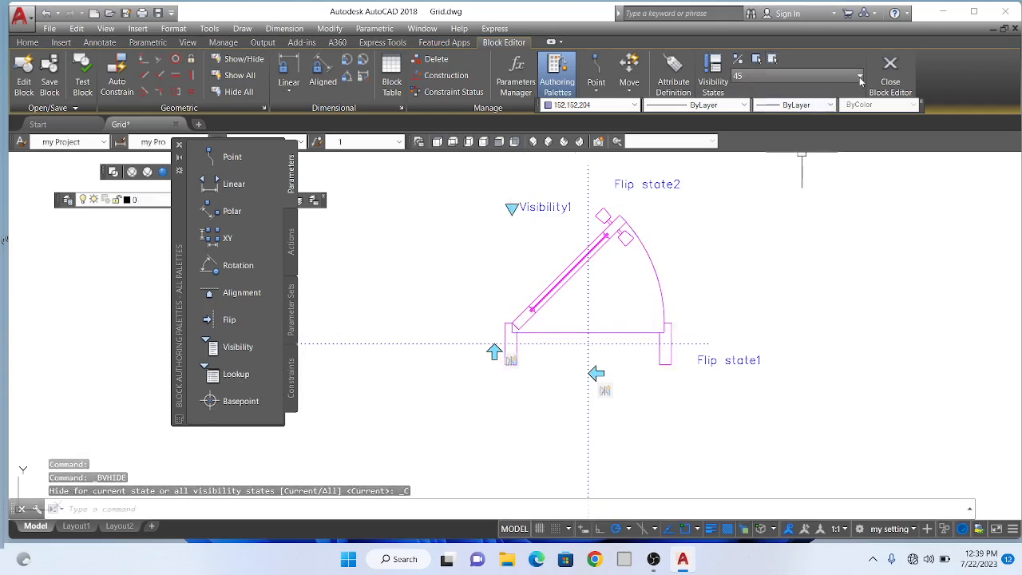
- Make the 90 visibility state current and hide the half-open 45-degree door in that state
{"action": "left_click", "coordinate": [861, 76]}
{"action": "left_click", "coordinate": [790, 110]}
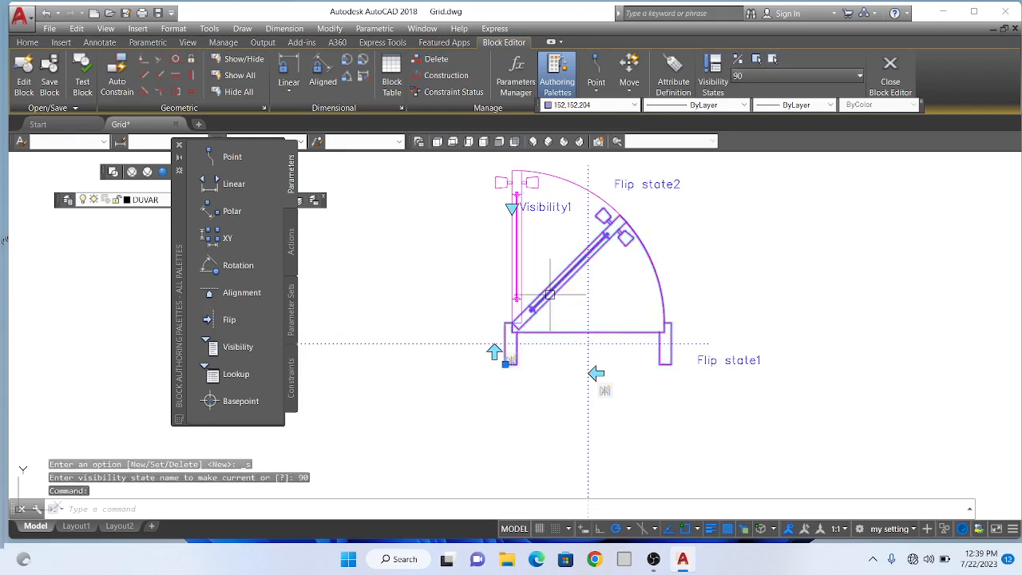
{"action": "left_click", "coordinate": [773, 60]}
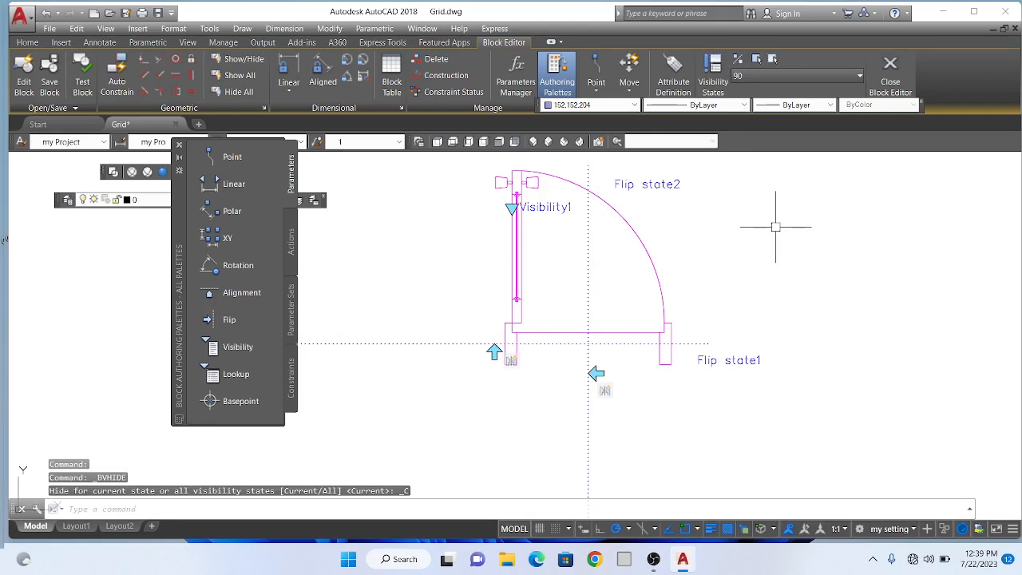
- Check both visibility states by making 45 current and returning to 90
{"action": "left_click", "coordinate": [857, 79]}
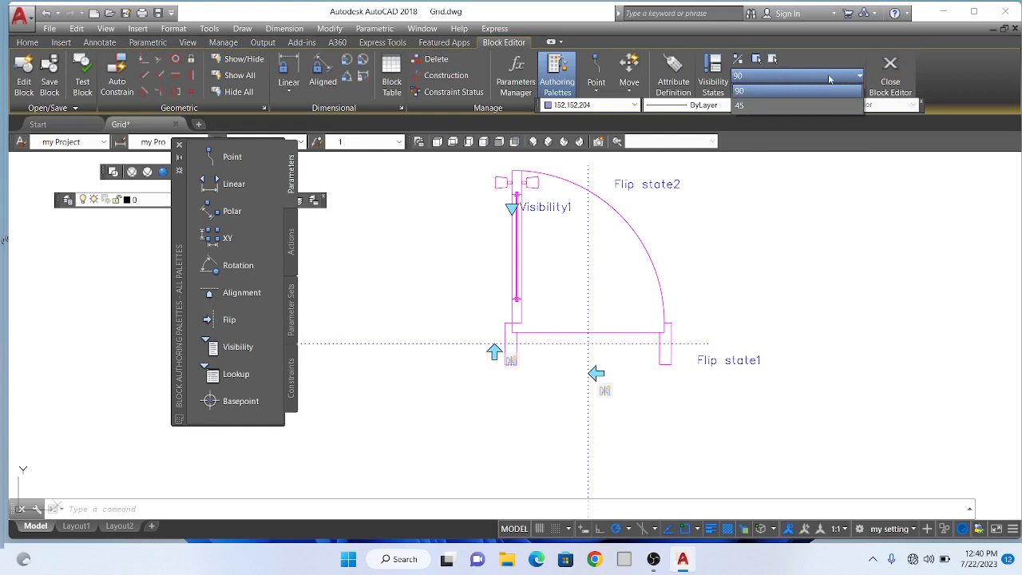
{"action": "left_click", "coordinate": [761, 77]}
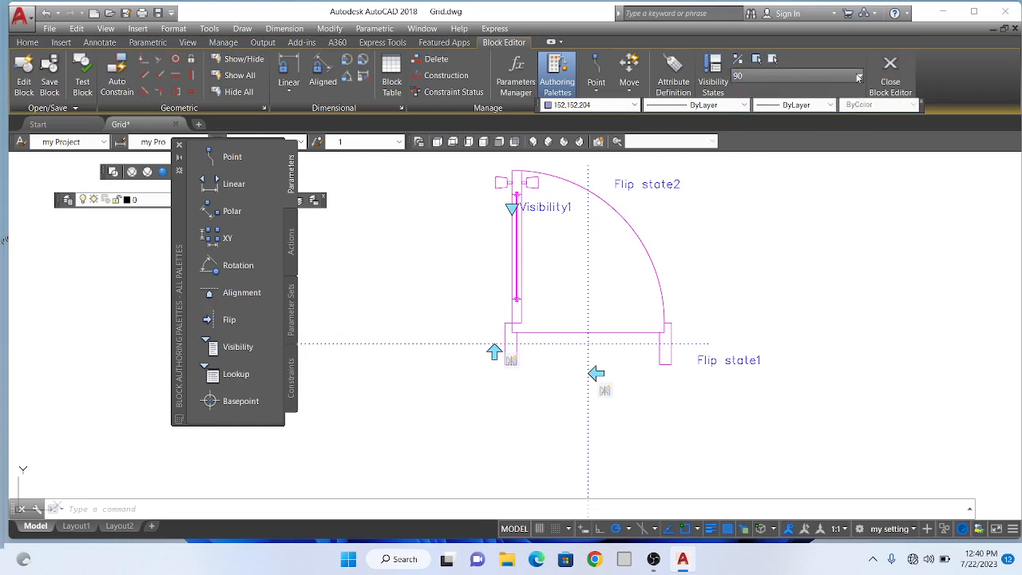
{"action": "left_click", "coordinate": [859, 77]}
{"action": "left_click", "coordinate": [756, 107]}
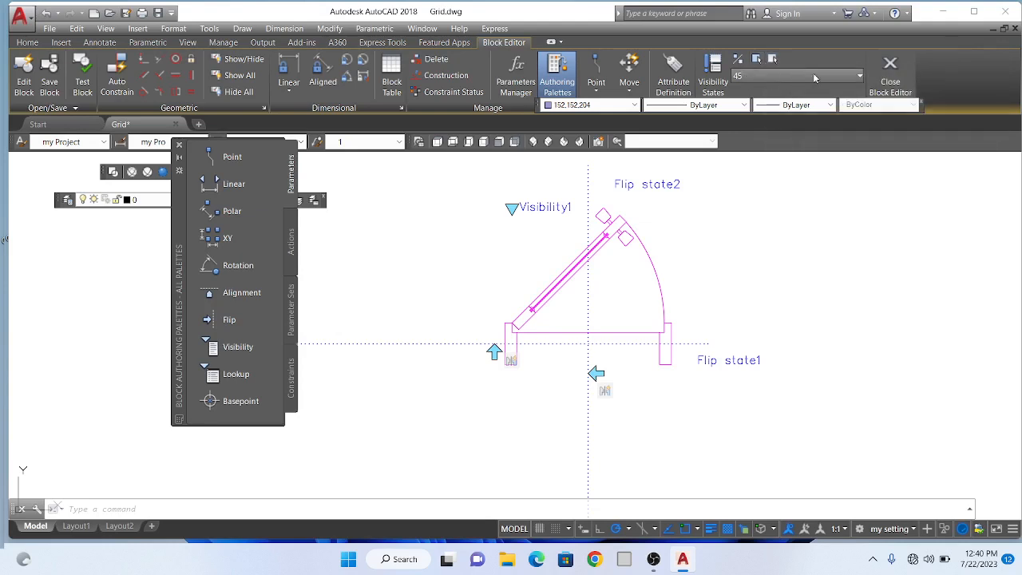
{"action": "left_click", "coordinate": [760, 75]}
{"action": "left_click", "coordinate": [750, 91]}
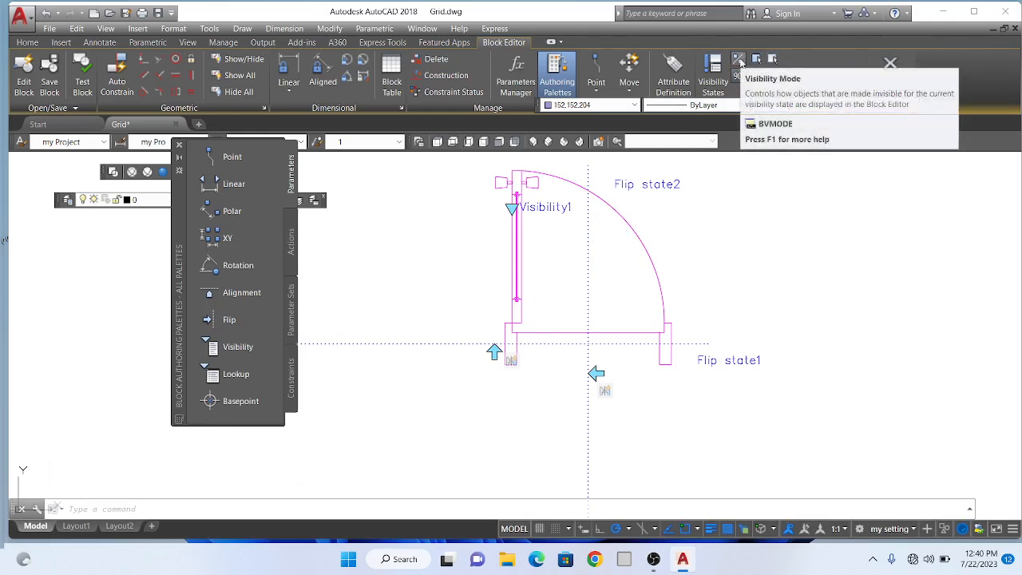
- Use Visibility Mode to display hidden objects dimmed, and hide the 90-degree door again in the 45 state
{"action": "left_click", "coordinate": [739, 62]}
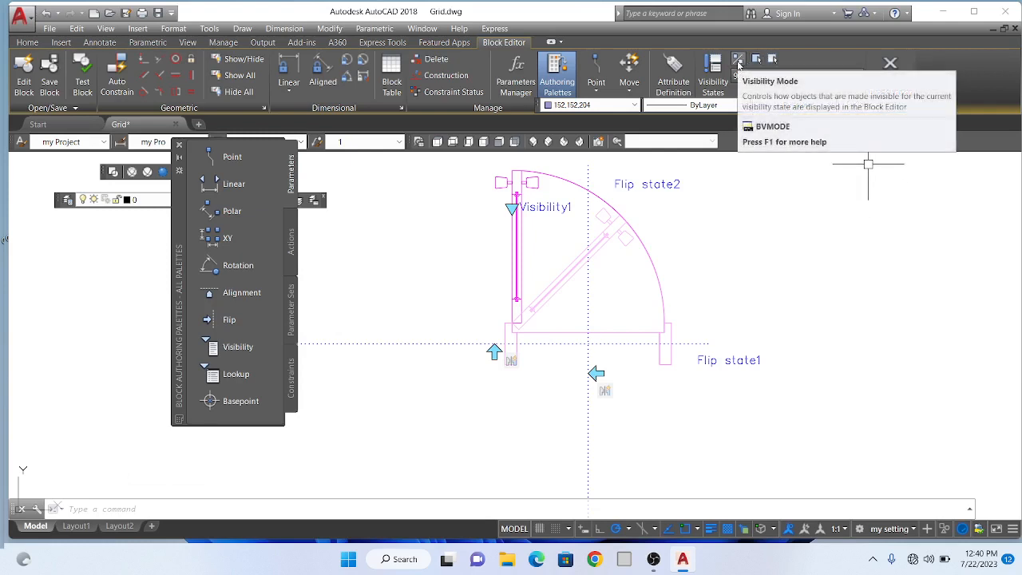
{"action": "left_click", "coordinate": [834, 80]}
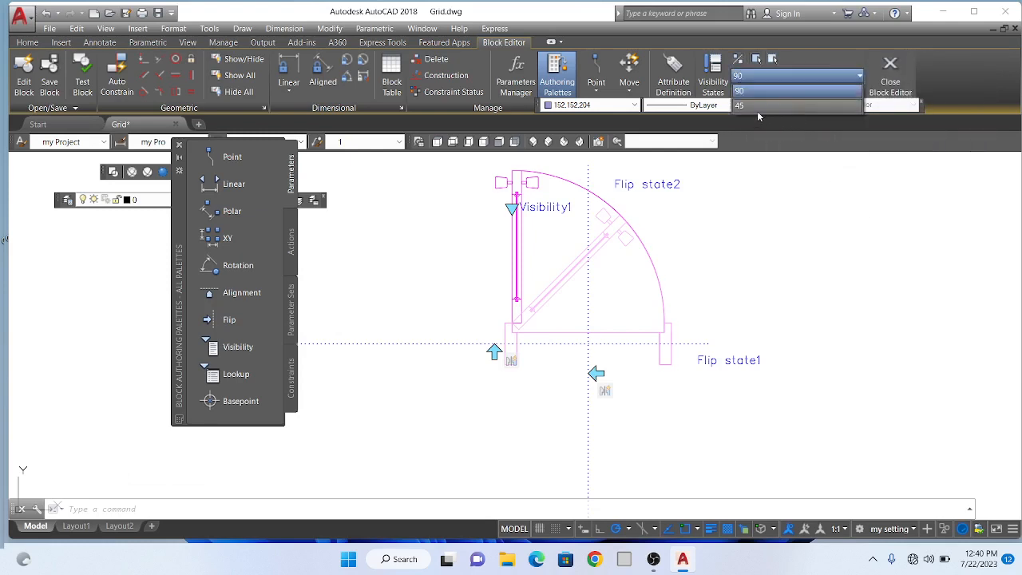
{"action": "left_click", "coordinate": [759, 112]}
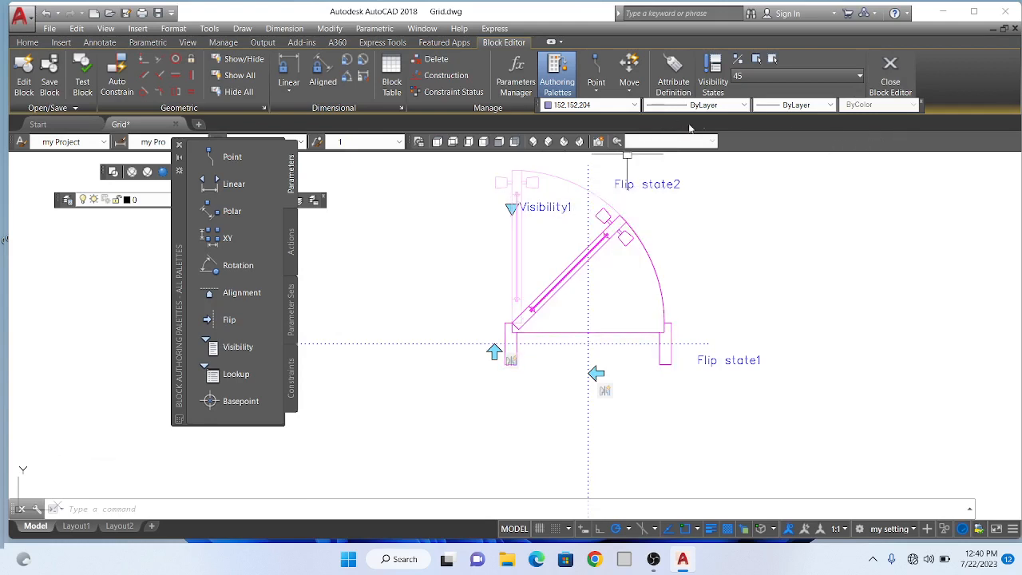
{"action": "left_click", "coordinate": [554, 178]}
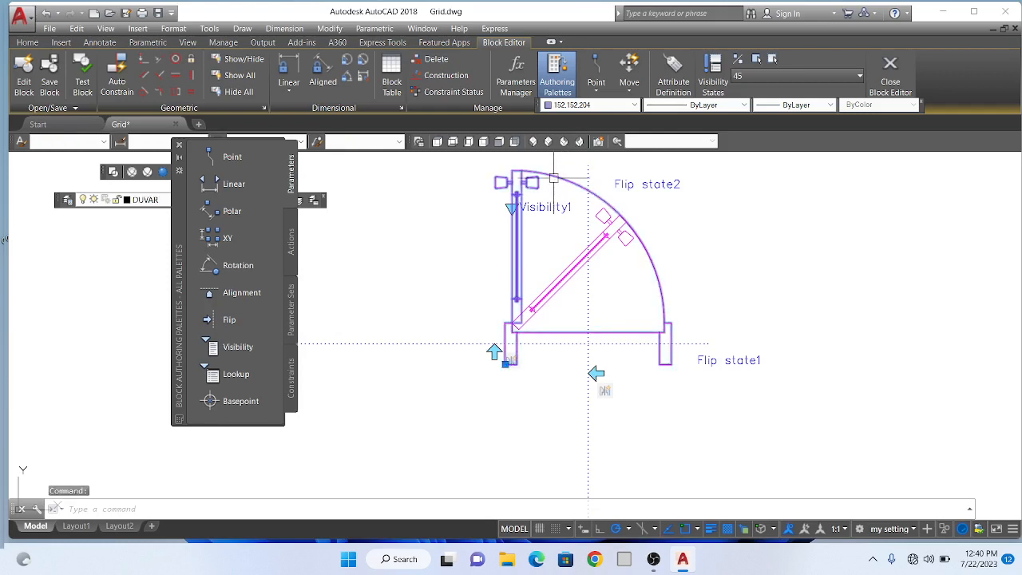
{"action": "left_click", "coordinate": [773, 60]}
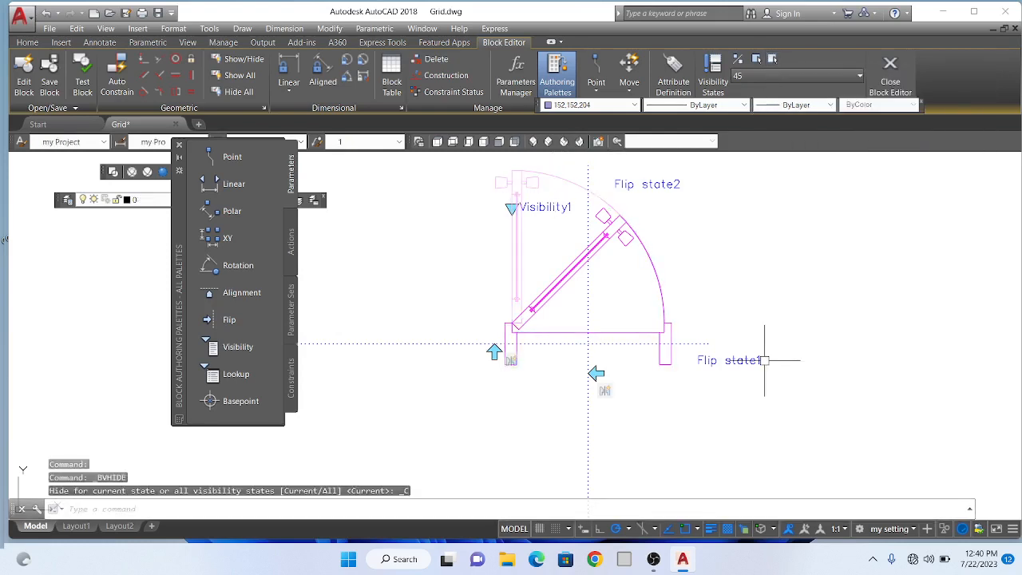
- Hide the 45-degree door again in the 90 state and close the block editor, saving the changes
{"action": "left_click", "coordinate": [791, 75]}
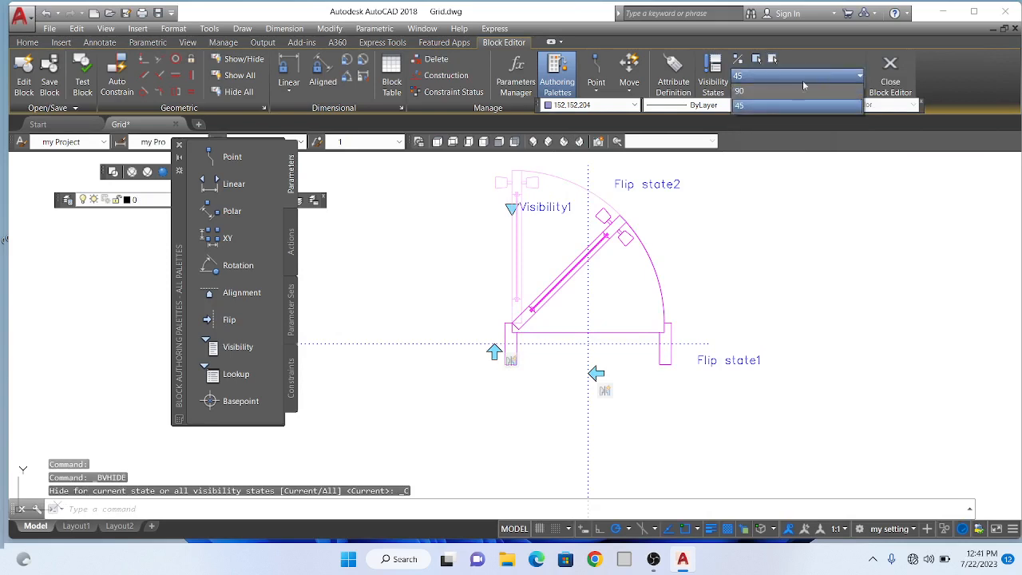
{"action": "left_click", "coordinate": [765, 100]}
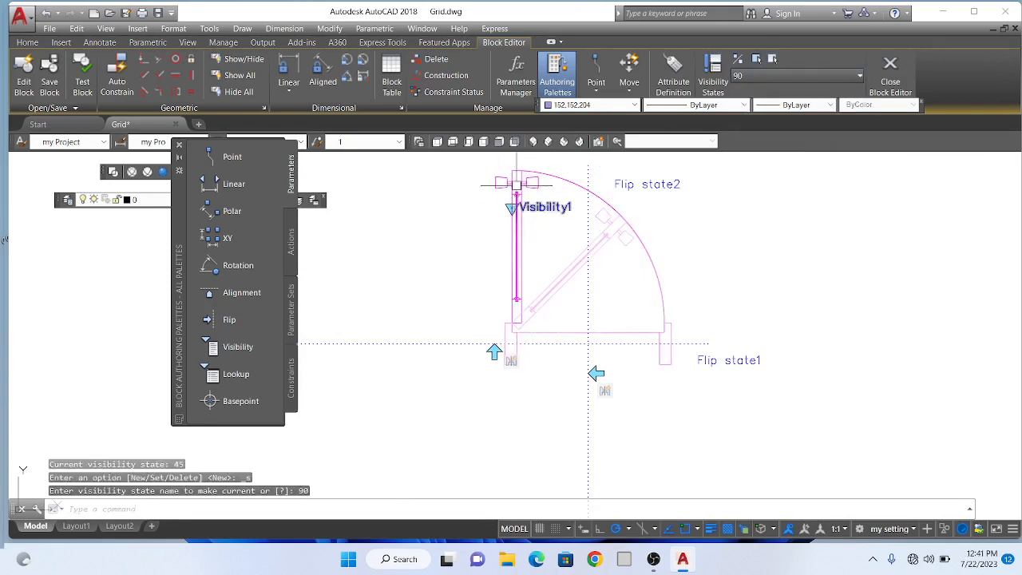
{"action": "left_click", "coordinate": [570, 269]}
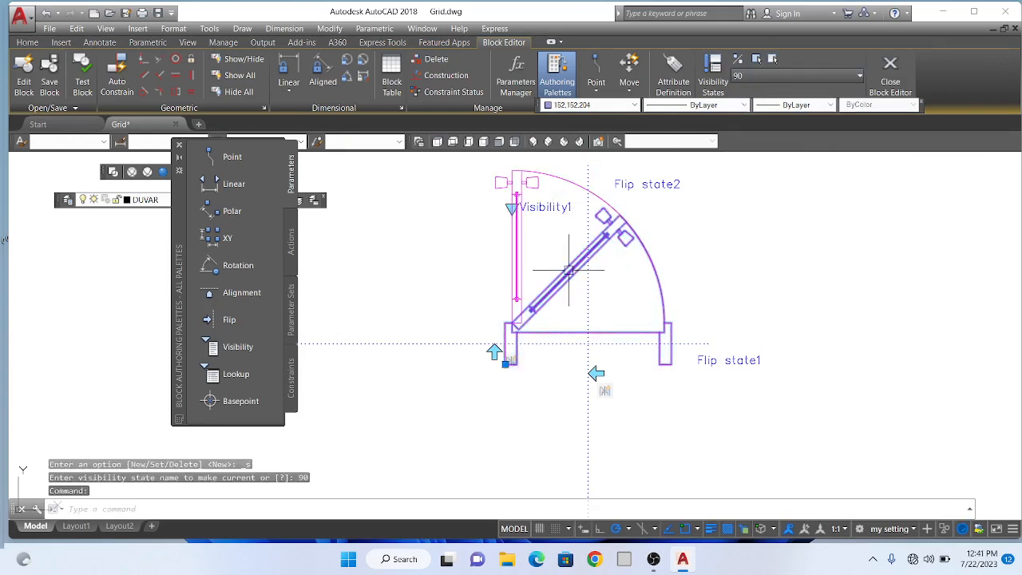
{"action": "left_click", "coordinate": [772, 59]}
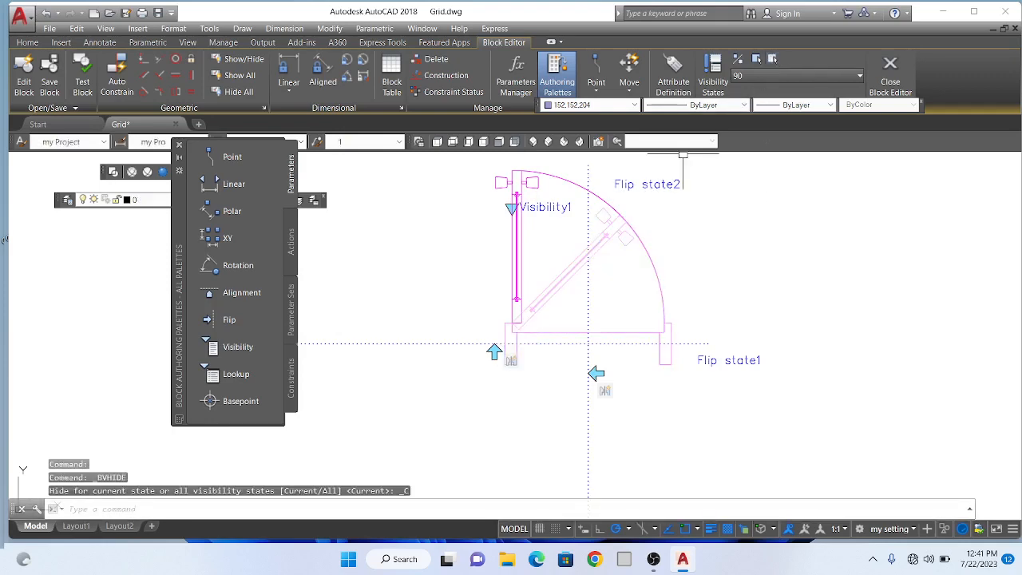
{"action": "left_click", "coordinate": [891, 80]}
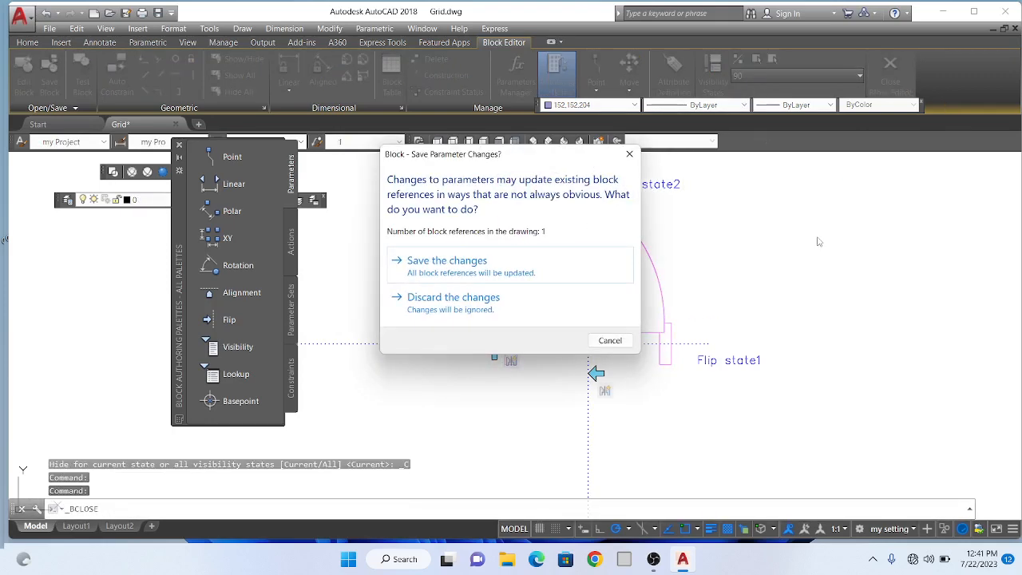
{"action": "left_click", "coordinate": [495, 270]}
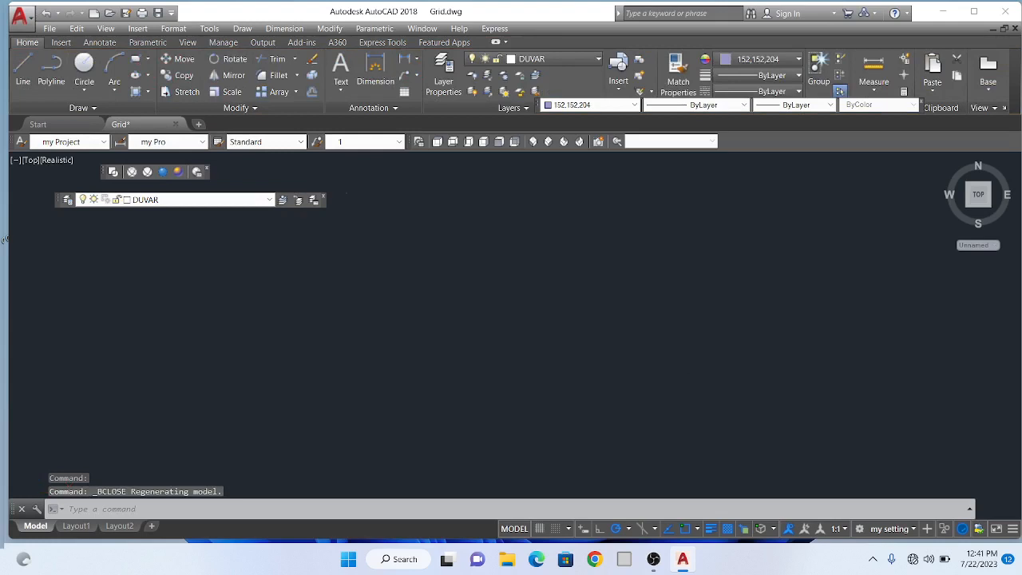
- Test the horizontal and vertical flips of the inserted dynamic door block, returning it to its original orientation each time
{"action": "scroll", "coordinate": [606, 326], "scroll_direction": "down", "scroll_amount": 6}
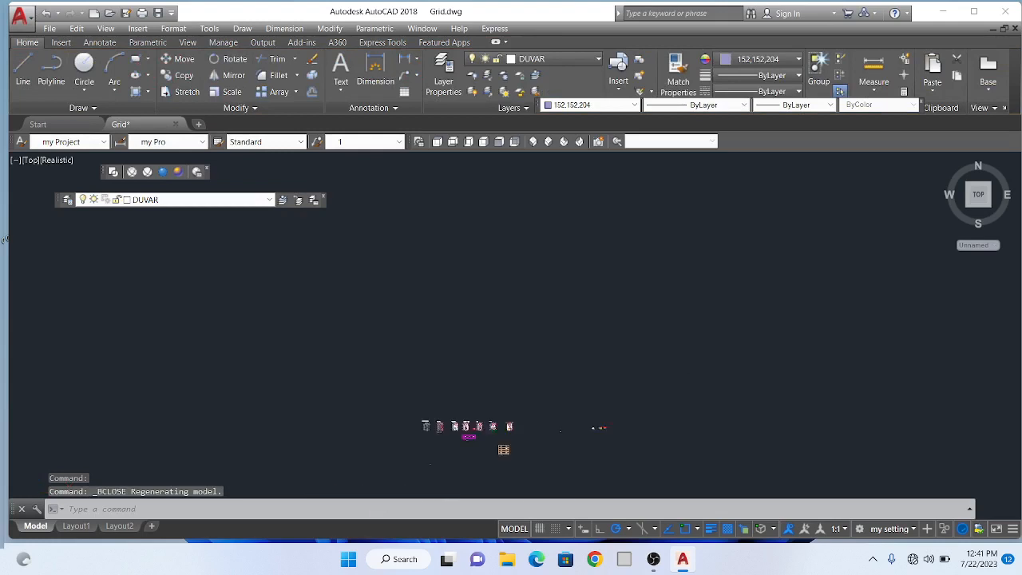
{"action": "scroll", "coordinate": [606, 325], "scroll_direction": "up", "scroll_amount": 2}
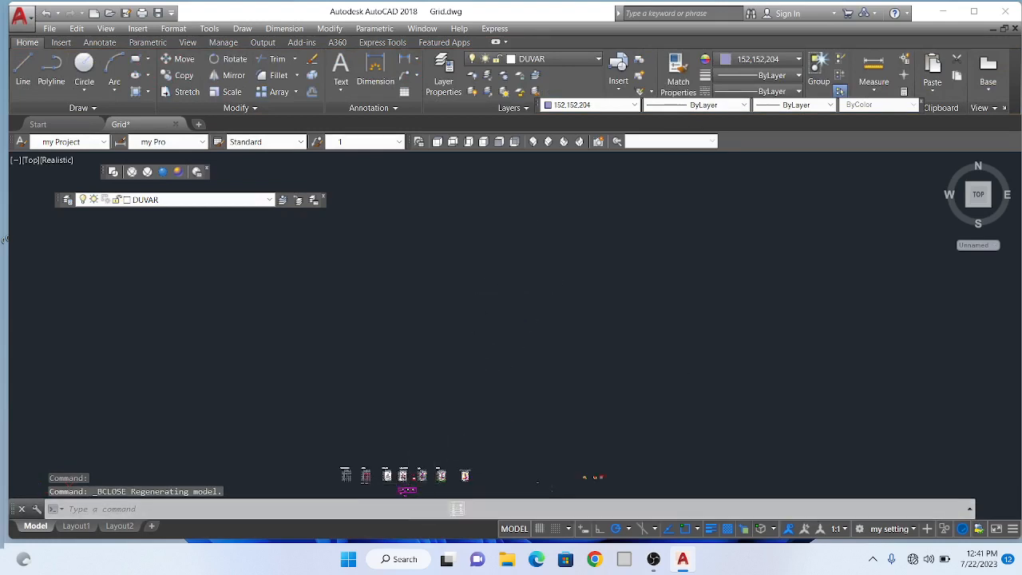
{"action": "scroll", "coordinate": [413, 482], "scroll_direction": "up", "scroll_amount": 2}
{"action": "scroll", "coordinate": [413, 488], "scroll_direction": "up", "scroll_amount": 4}
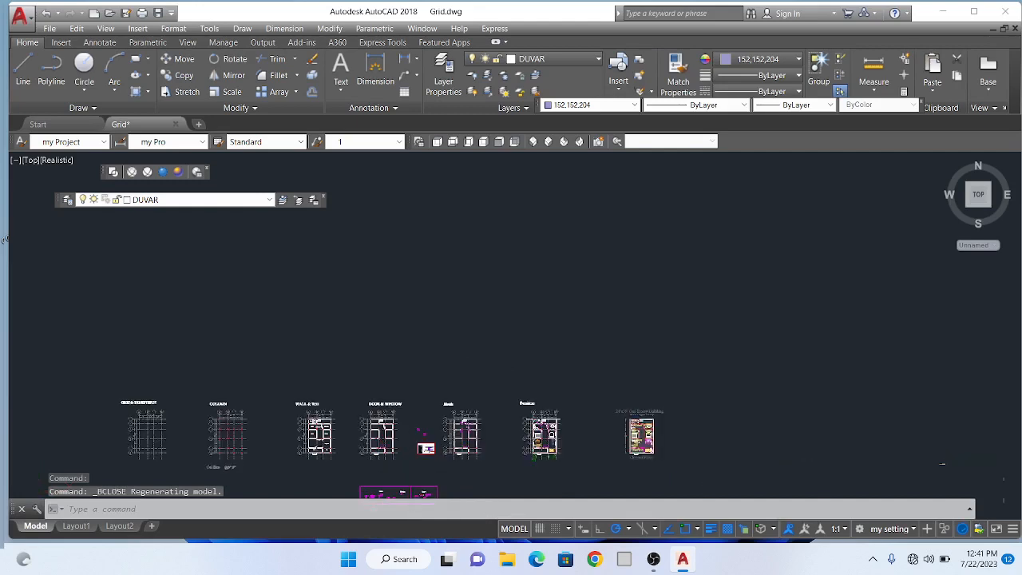
{"action": "scroll", "coordinate": [445, 380], "scroll_direction": "up", "scroll_amount": 6}
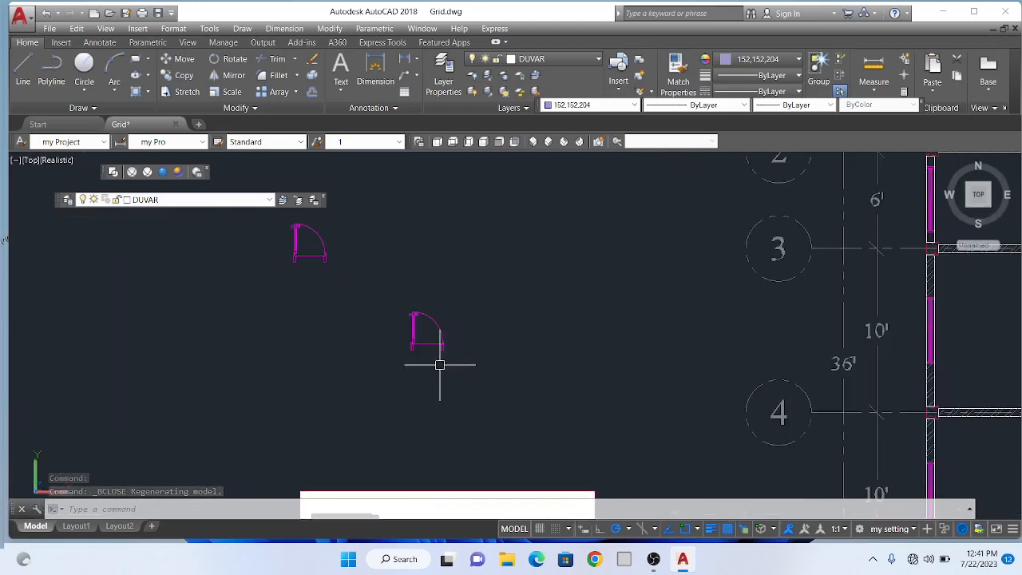
{"action": "left_click", "coordinate": [408, 346]}
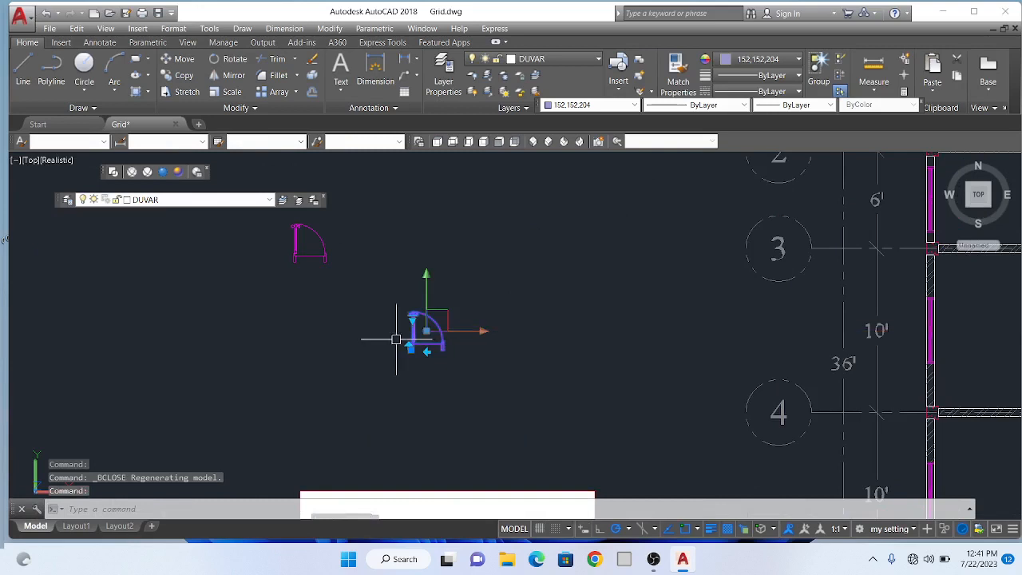
{"action": "scroll", "coordinate": [383, 339], "scroll_direction": "up", "scroll_amount": 4}
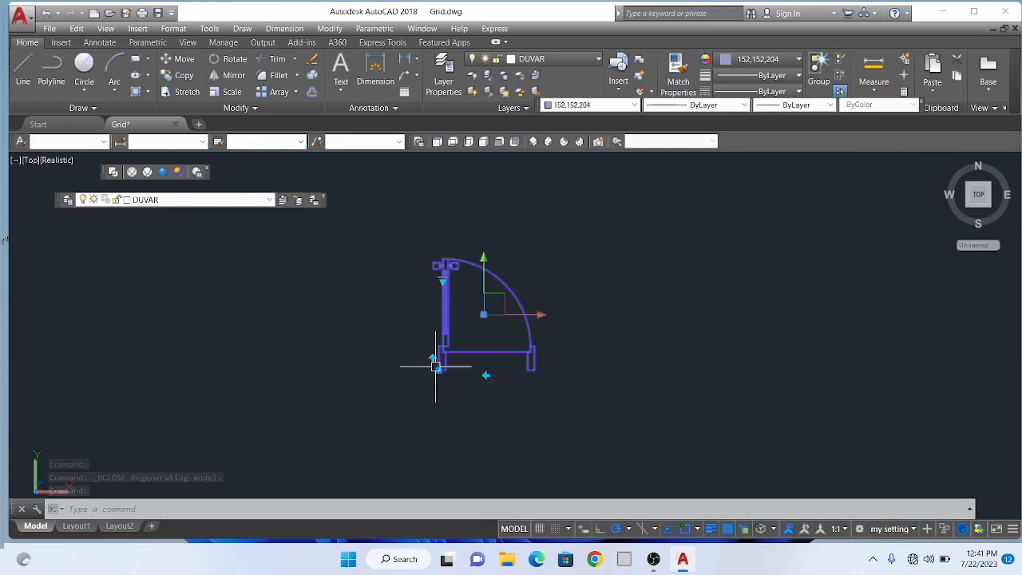
{"action": "scroll", "coordinate": [432, 355], "scroll_direction": "up", "scroll_amount": 4}
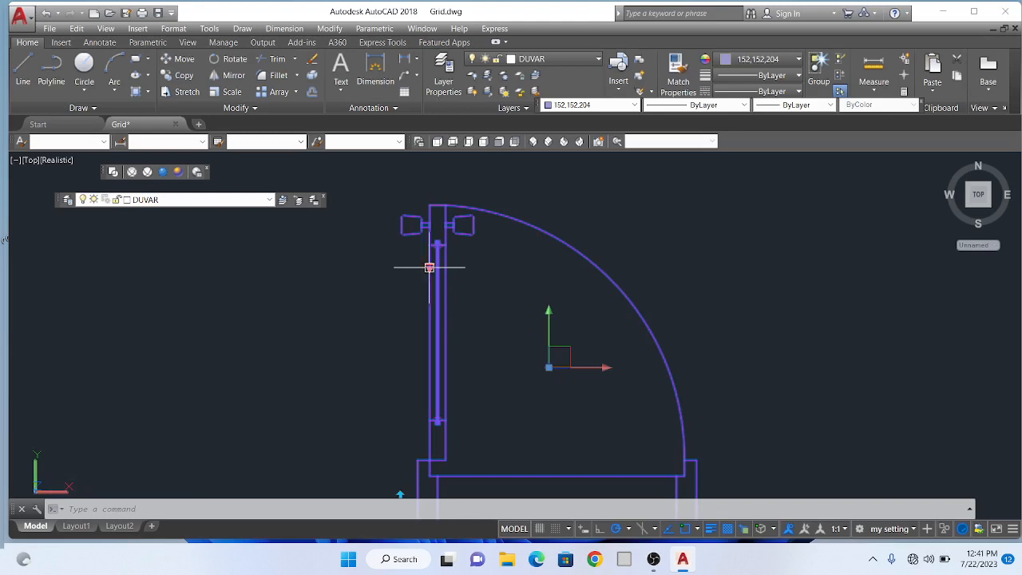
{"action": "scroll", "coordinate": [430, 267], "scroll_direction": "down", "scroll_amount": 2}
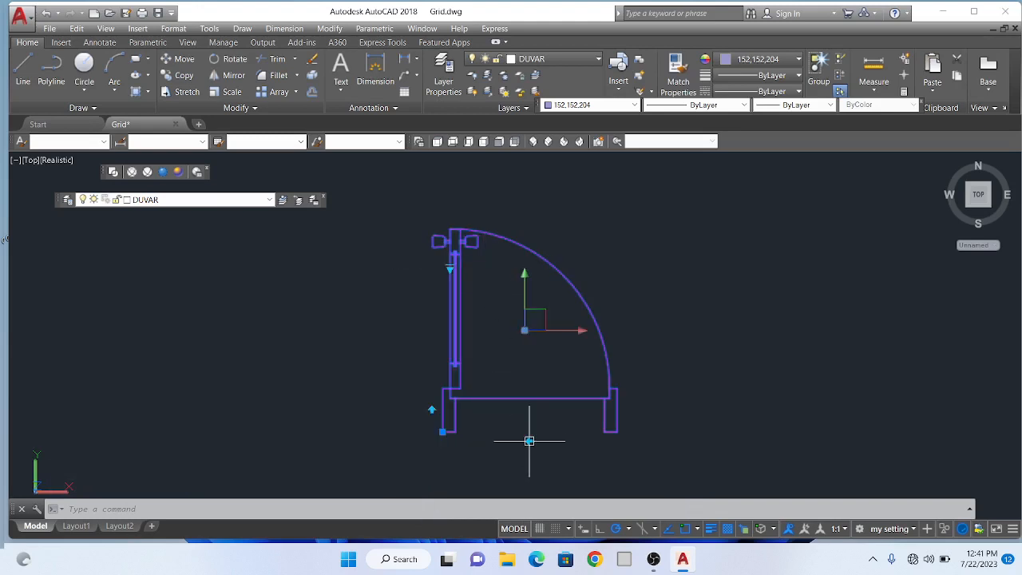
{"action": "left_click", "coordinate": [529, 440]}
{"action": "left_click", "coordinate": [530, 440]}
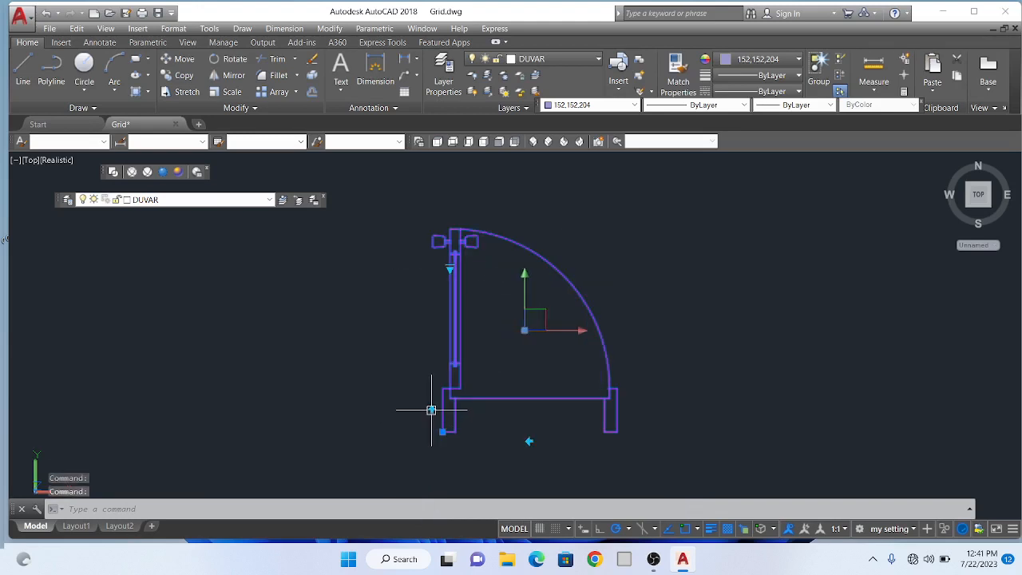
{"action": "left_click", "coordinate": [431, 410]}
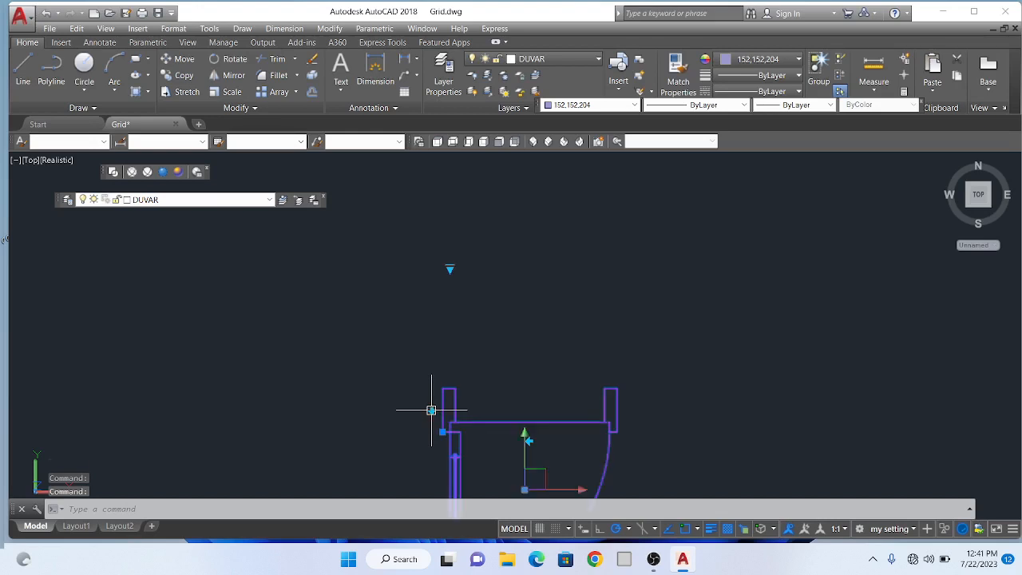
{"action": "left_click", "coordinate": [431, 411]}
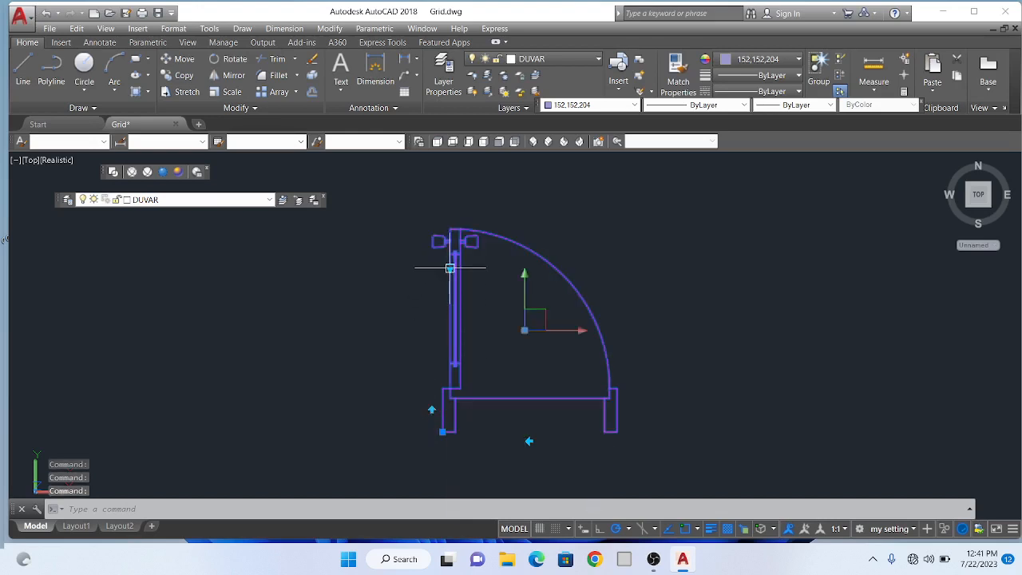
- Switch the selected door block to the 45 visibility state and deselect it
{"action": "left_click", "coordinate": [449, 270]}
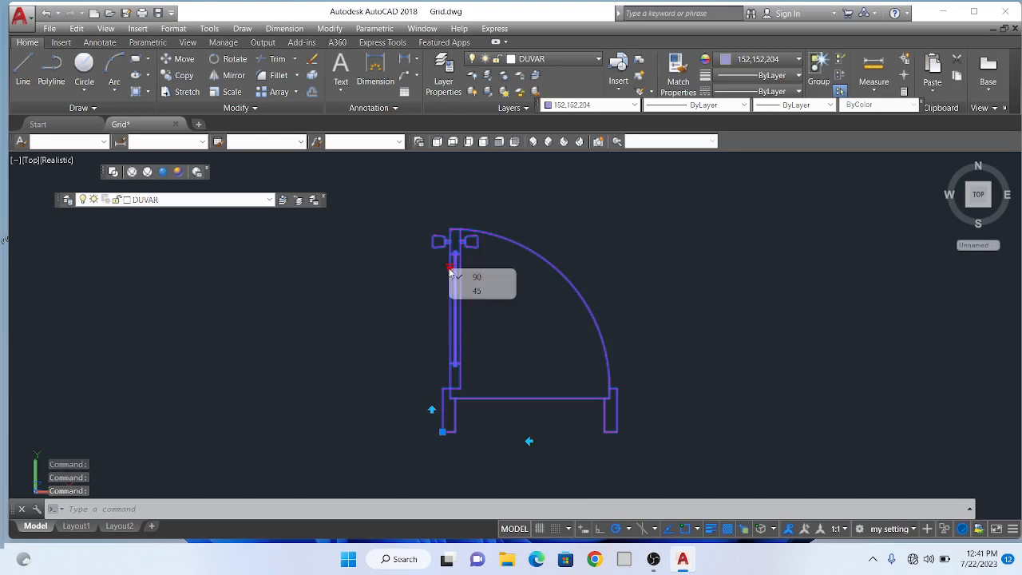
{"action": "left_click", "coordinate": [479, 290]}
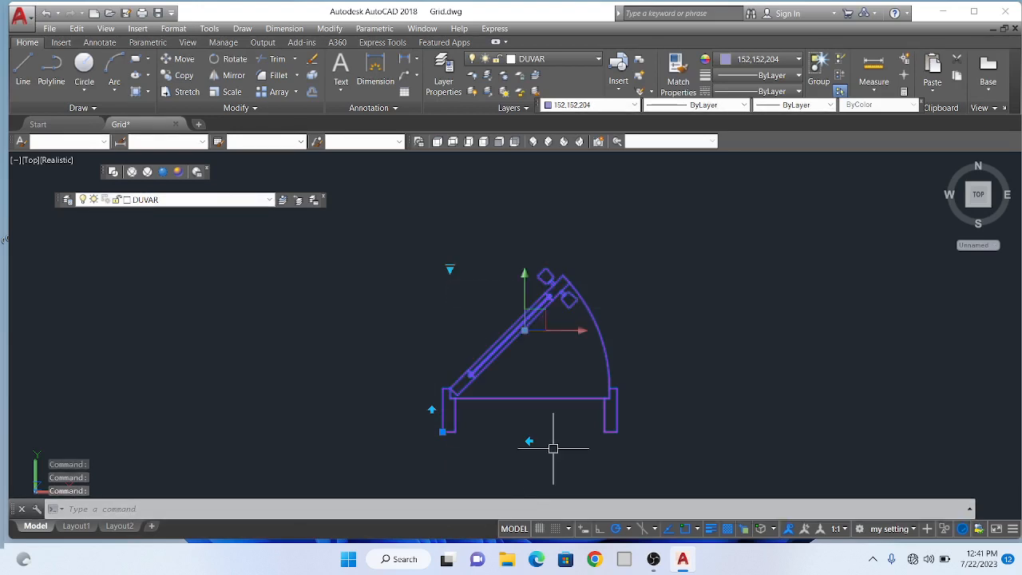
{"action": "key", "text": "Escape"}
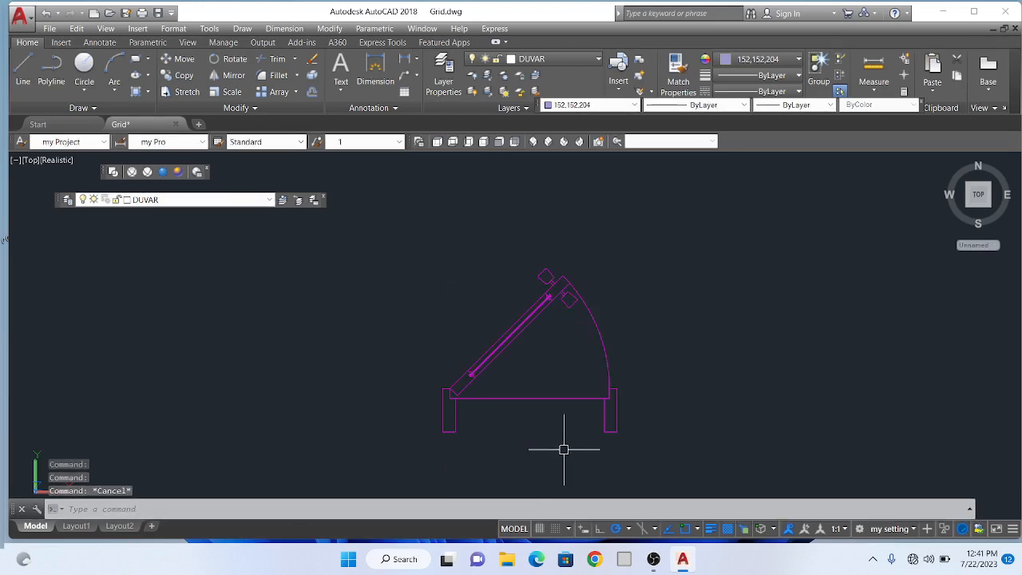
- Reopen the dynamic door block in the block editor
{"action": "double_click", "coordinate": [442, 404]}
{"action": "left_click", "coordinate": [512, 366]}
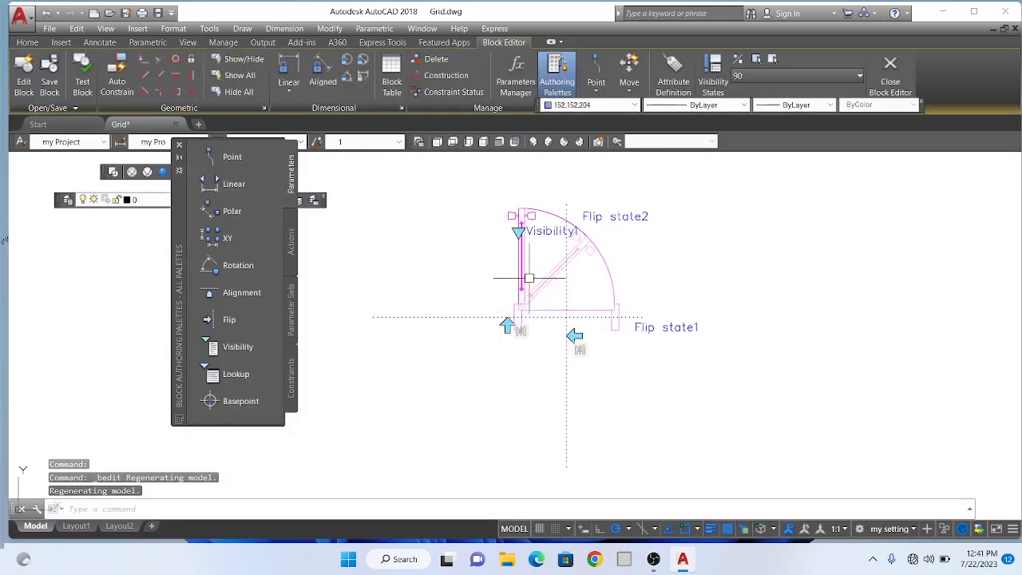
- Close the block editor and set the 45-degree door block to the 90 visibility state
{"action": "left_click", "coordinate": [890, 76]}
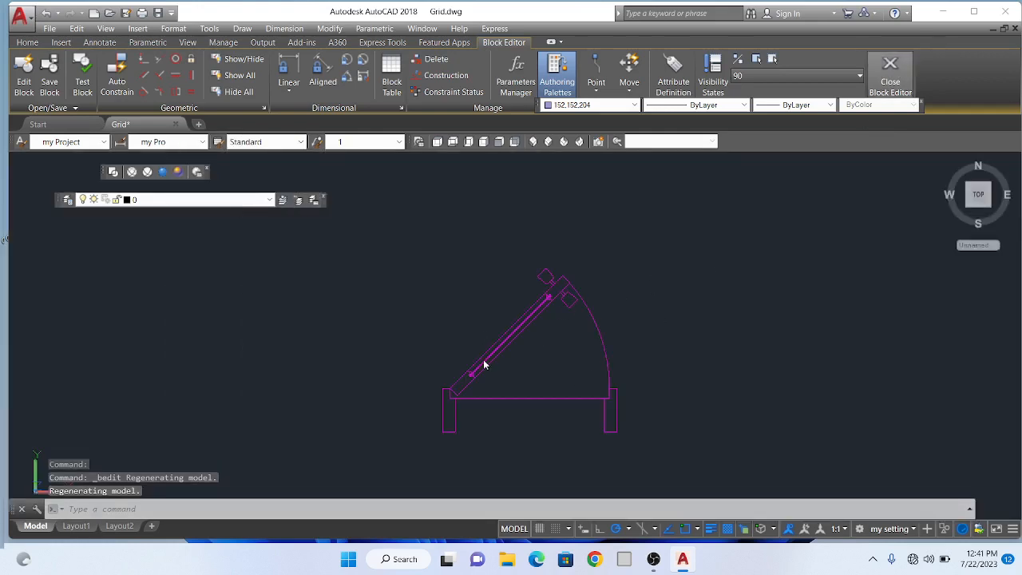
{"action": "left_click", "coordinate": [500, 344]}
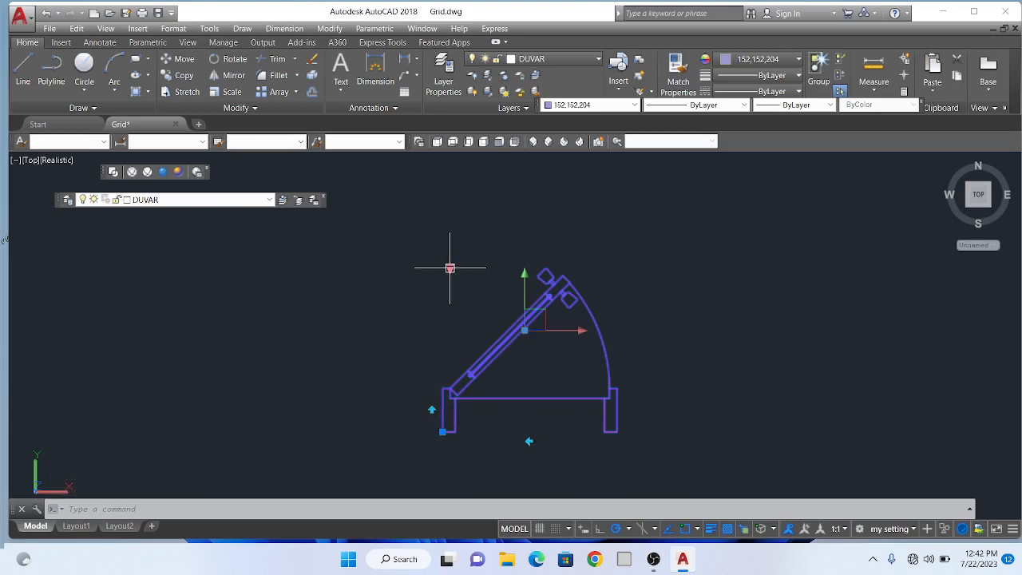
{"action": "left_click", "coordinate": [450, 269]}
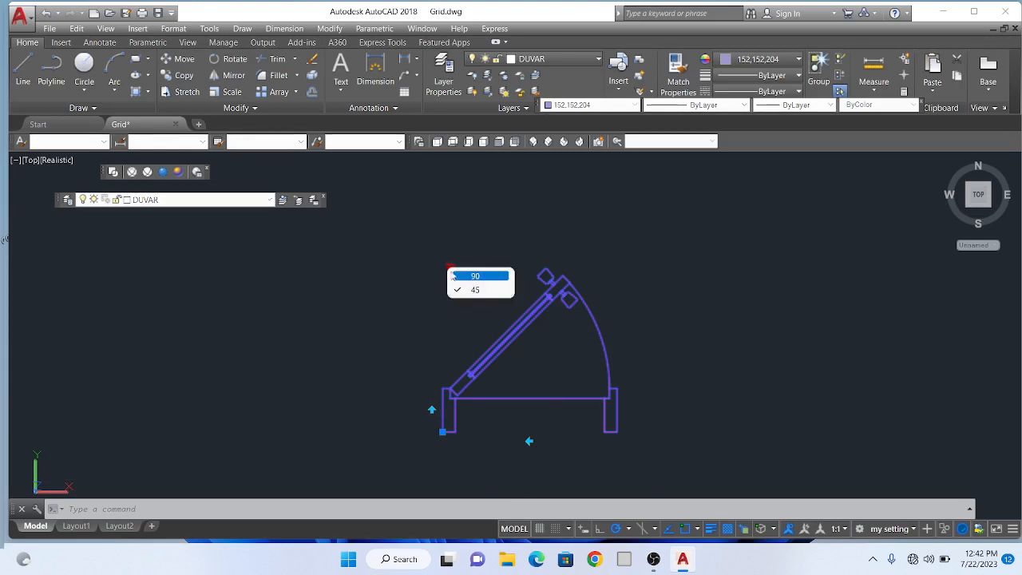
{"action": "left_click", "coordinate": [475, 276]}
{"action": "key", "text": "Escape"}
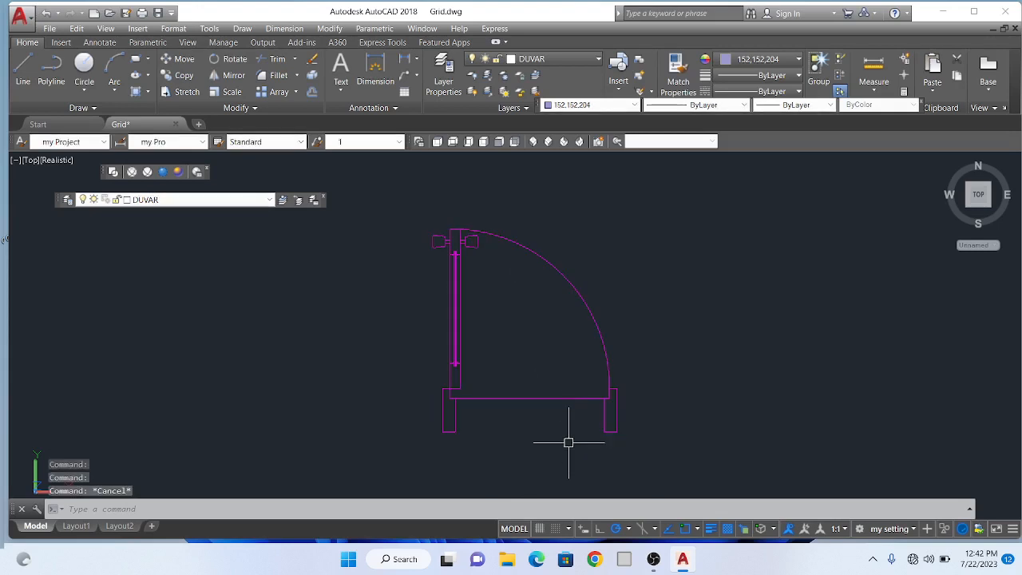
- Examine the two door block copies beside the door and window floor plan
{"action": "scroll", "coordinate": [803, 365], "scroll_direction": "down", "scroll_amount": 6}
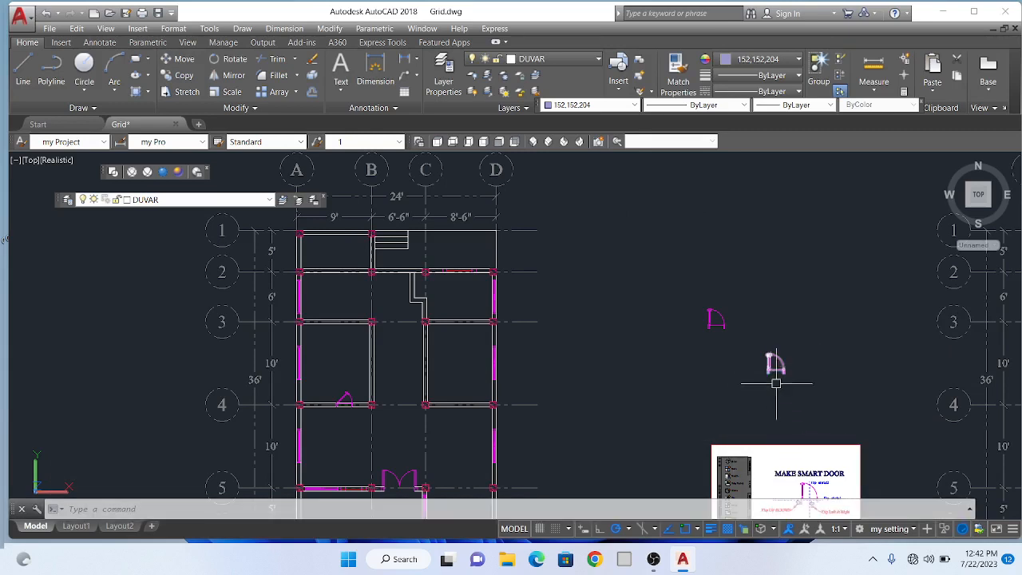
{"action": "scroll", "coordinate": [771, 385], "scroll_direction": "up", "scroll_amount": 3}
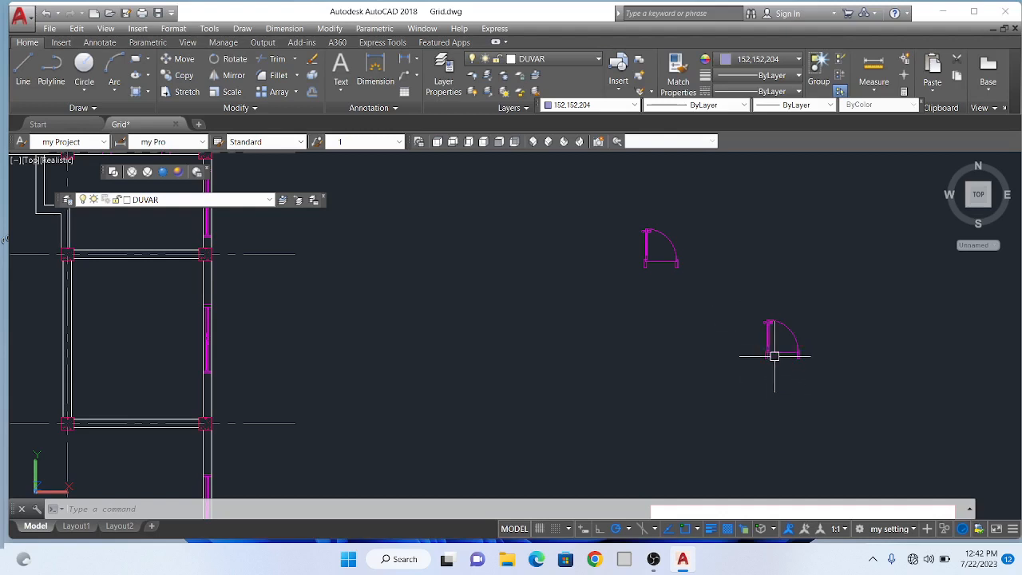
{"action": "scroll", "coordinate": [774, 356], "scroll_direction": "up", "scroll_amount": 3}
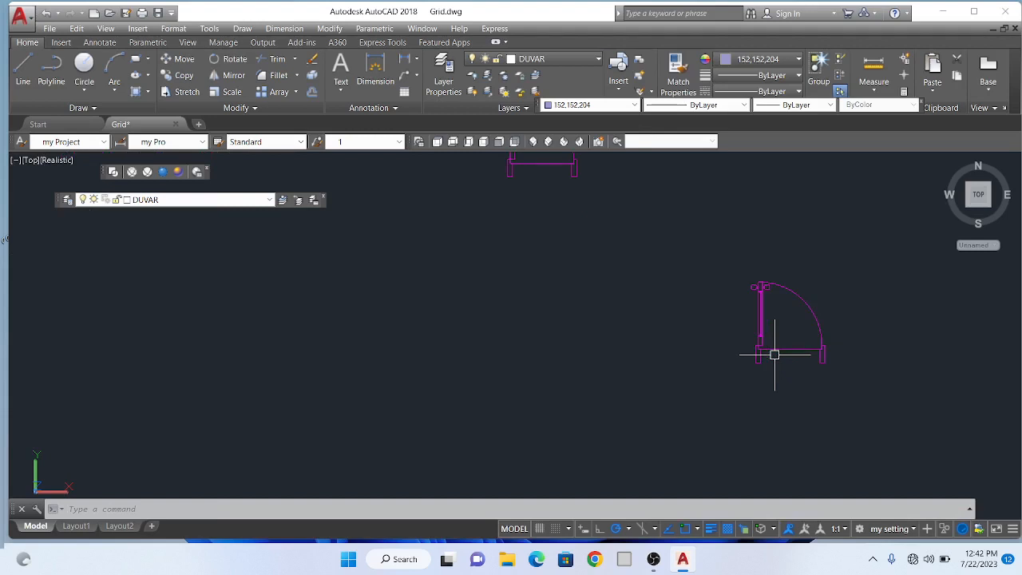
{"action": "scroll", "coordinate": [810, 354], "scroll_direction": "down", "scroll_amount": 4}
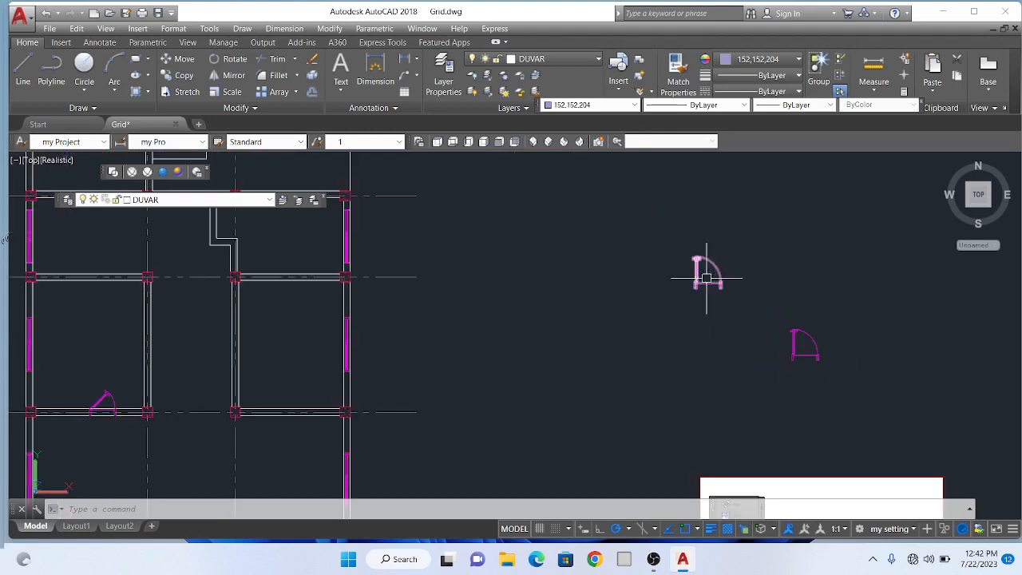
{"action": "scroll", "coordinate": [697, 277], "scroll_direction": "up", "scroll_amount": 3}
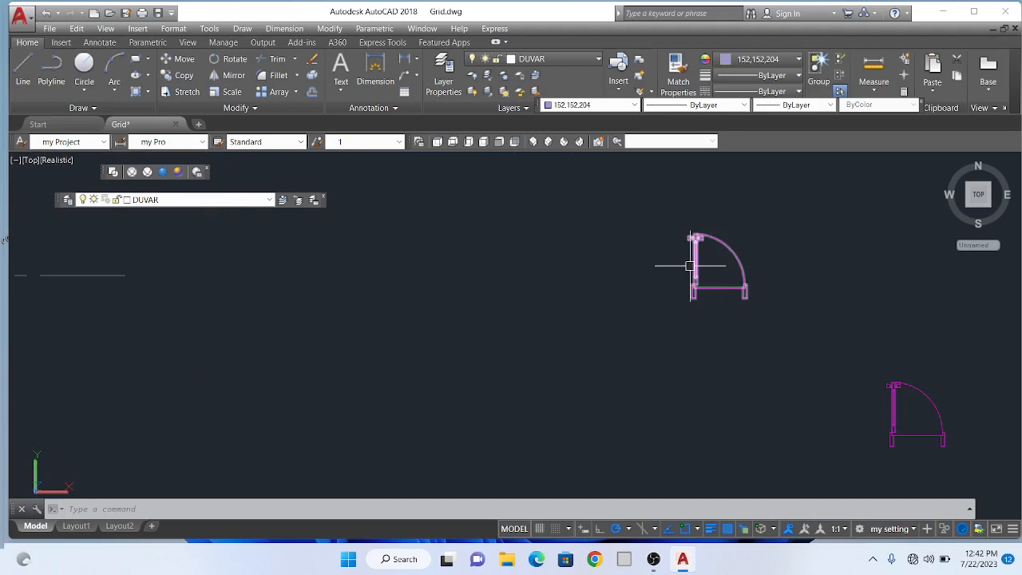
{"action": "scroll", "coordinate": [787, 261], "scroll_direction": "down", "scroll_amount": 6}
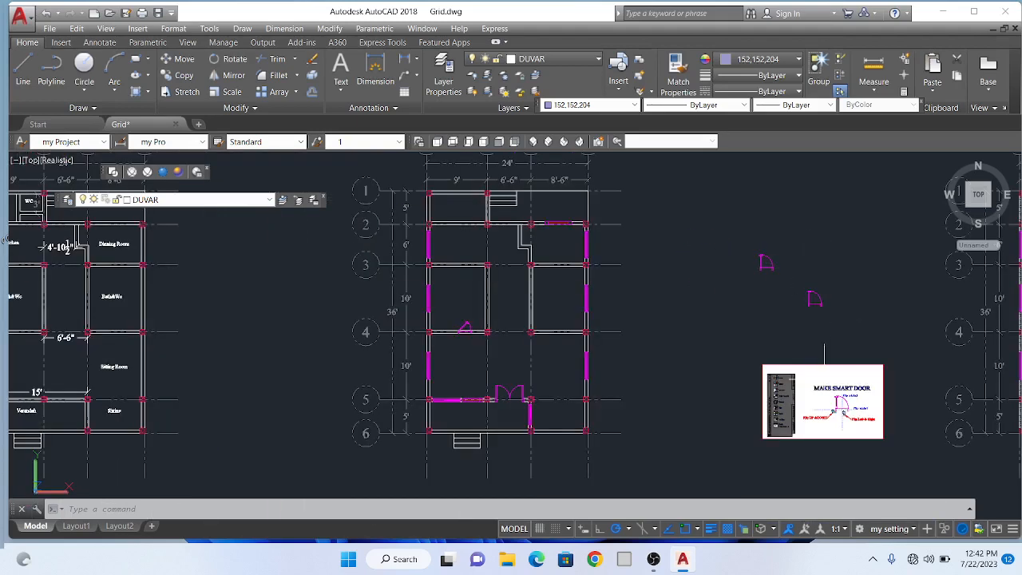
{"action": "scroll", "coordinate": [839, 404], "scroll_direction": "up", "scroll_amount": 3}
{"action": "scroll", "coordinate": [822, 383], "scroll_direction": "down", "scroll_amount": 3}
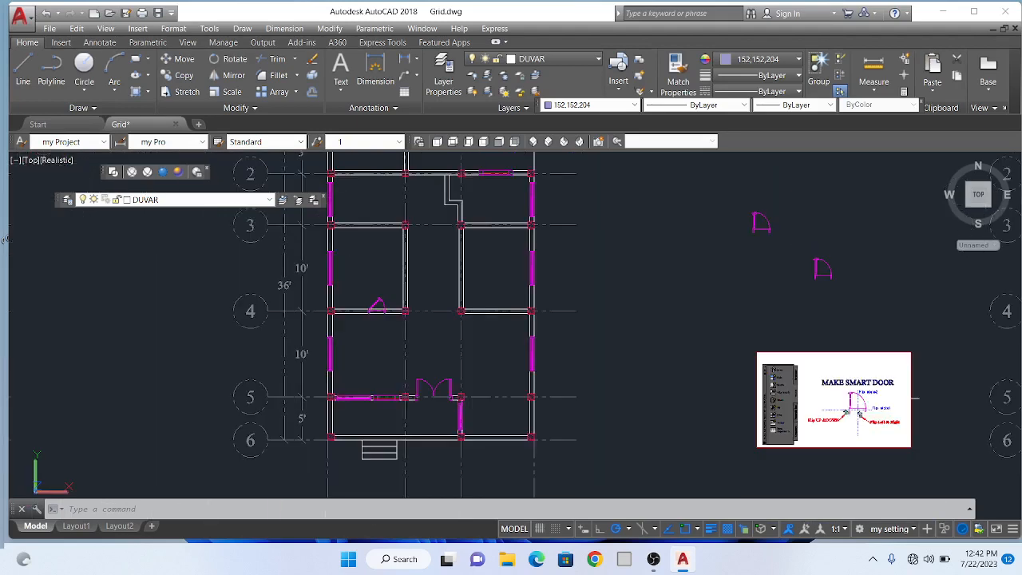
- Insert door block D at scale 1 and unrotated into the grid line 4 wall between C and D, near column C
{"action": "scroll", "coordinate": [429, 315], "scroll_direction": "up", "scroll_amount": 3}
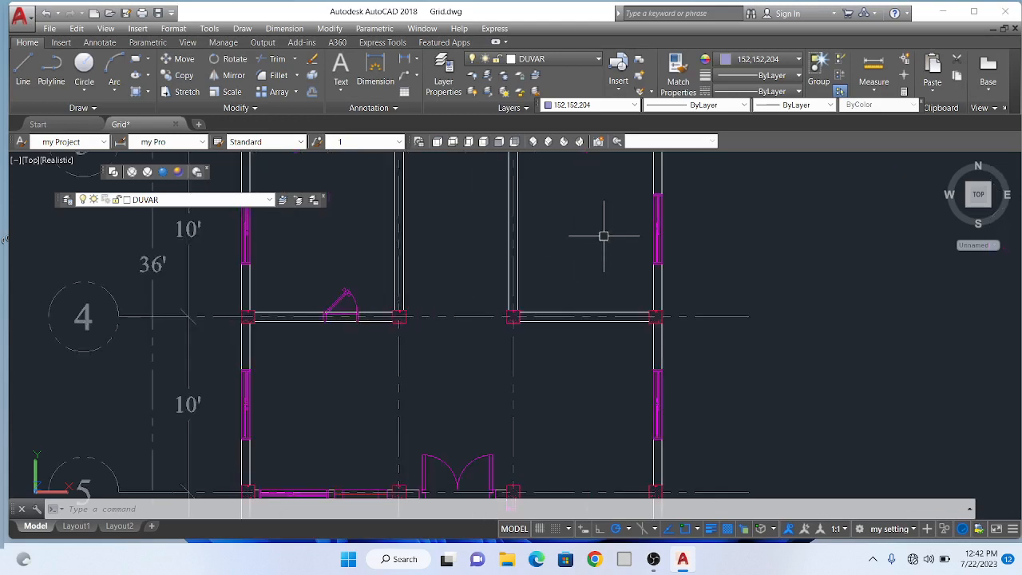
{"action": "type", "text": "I"}
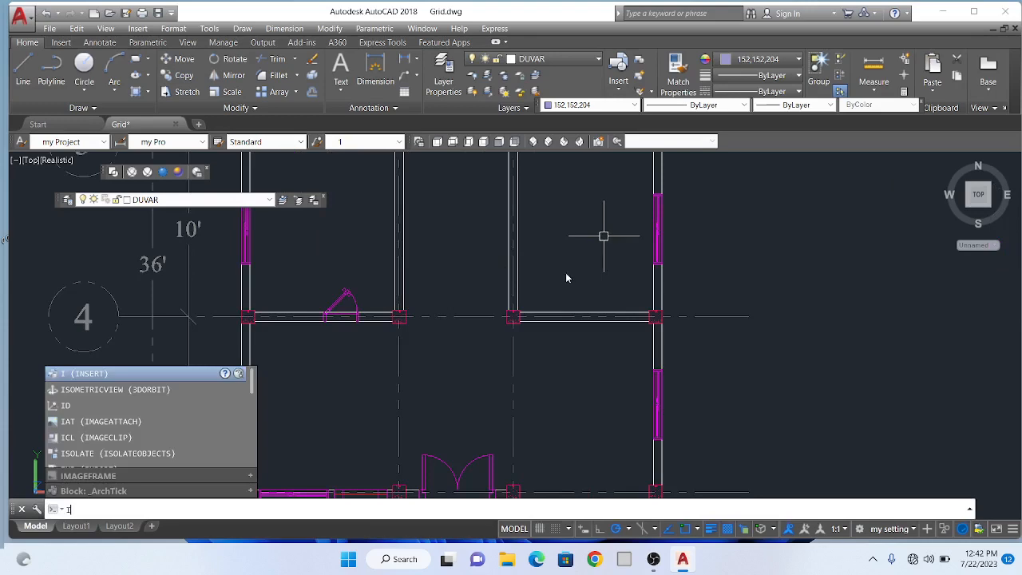
{"action": "key", "text": "Return"}
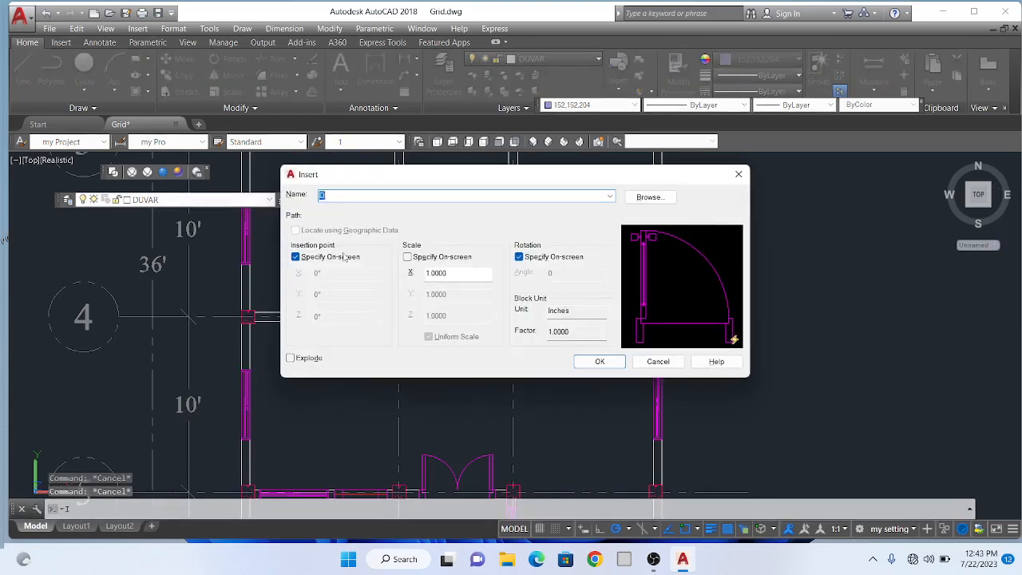
{"action": "left_click", "coordinate": [597, 362]}
{"action": "scroll", "coordinate": [609, 312], "scroll_direction": "up", "scroll_amount": 2}
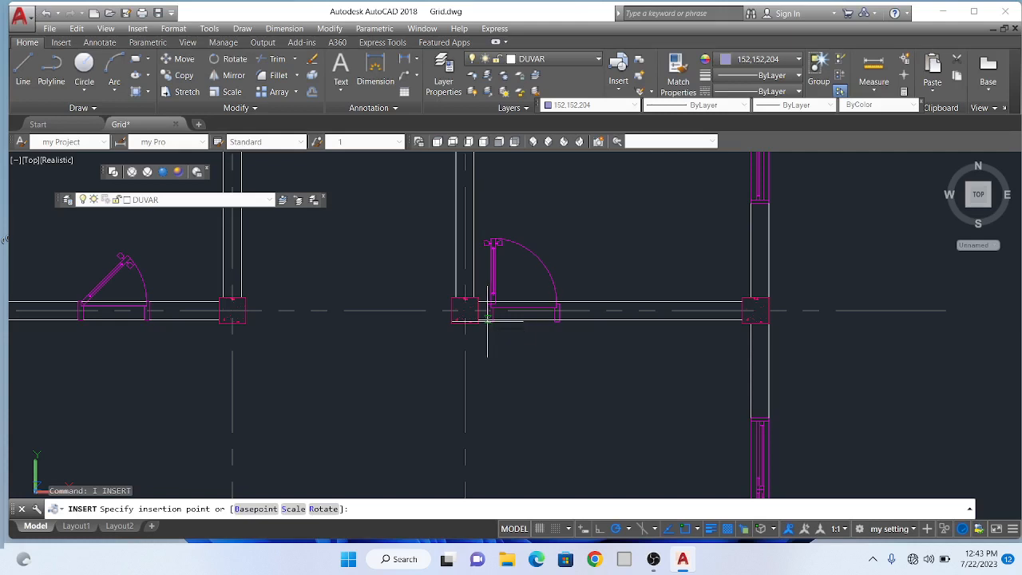
{"action": "left_click", "coordinate": [488, 317]}
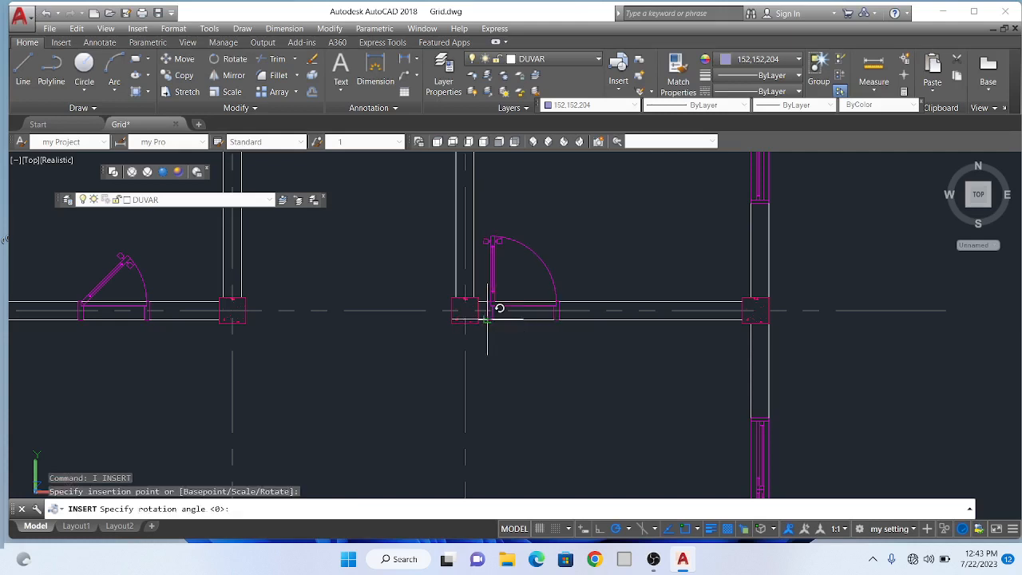
{"action": "left_click", "coordinate": [813, 308]}
{"action": "scroll", "coordinate": [588, 358], "scroll_direction": "down", "scroll_amount": 3}
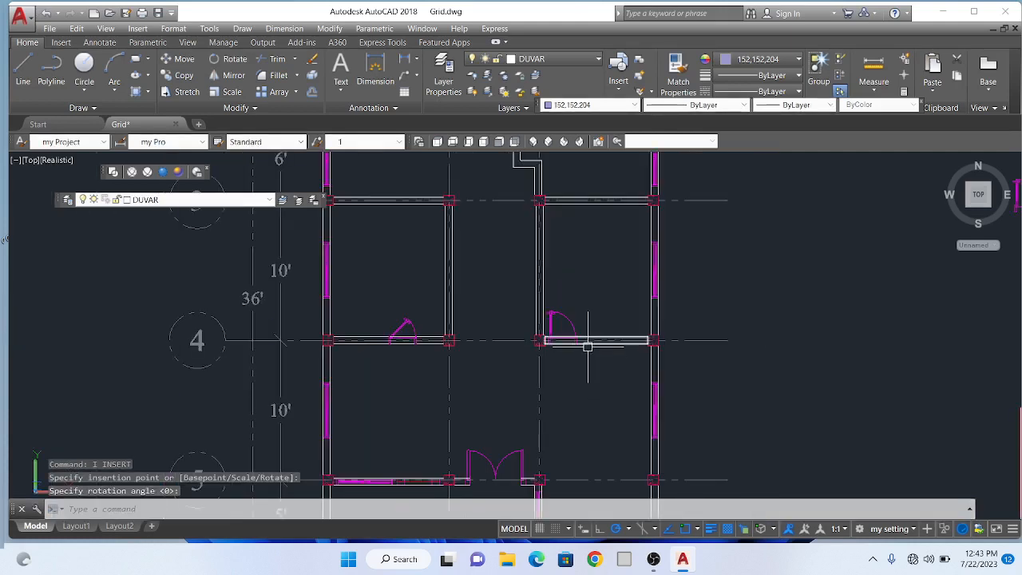
- Insert another unrotated door block D into the grid line 3 wall between grid lines C and D
{"action": "type", "text": "i"}
{"action": "key", "text": "Return"}
{"action": "key", "text": "Return"}
{"action": "scroll", "coordinate": [538, 334], "scroll_direction": "down", "scroll_amount": 2}
{"action": "scroll", "coordinate": [540, 334], "scroll_direction": "up", "scroll_amount": 1}
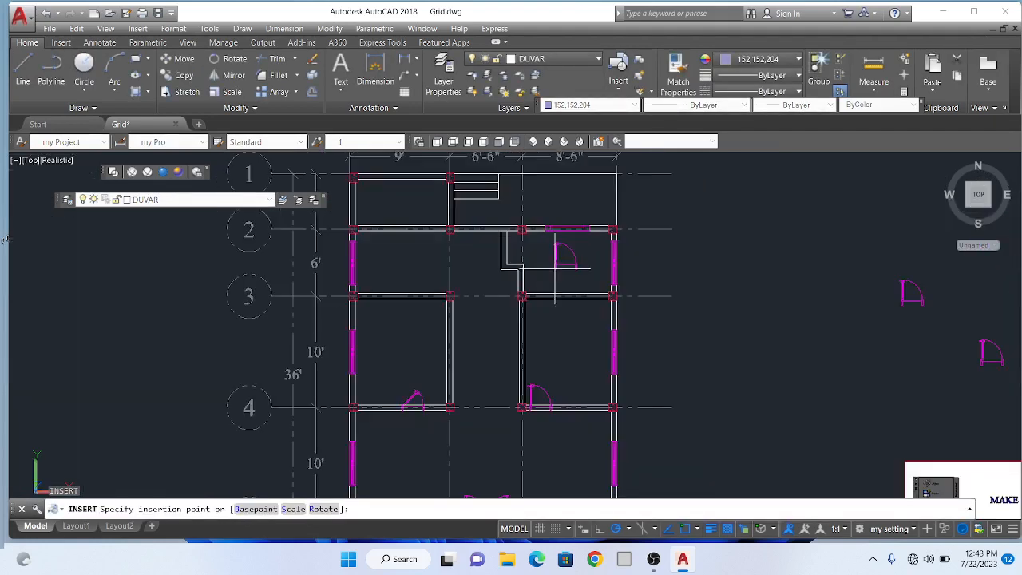
{"action": "scroll", "coordinate": [535, 292], "scroll_direction": "up", "scroll_amount": 3}
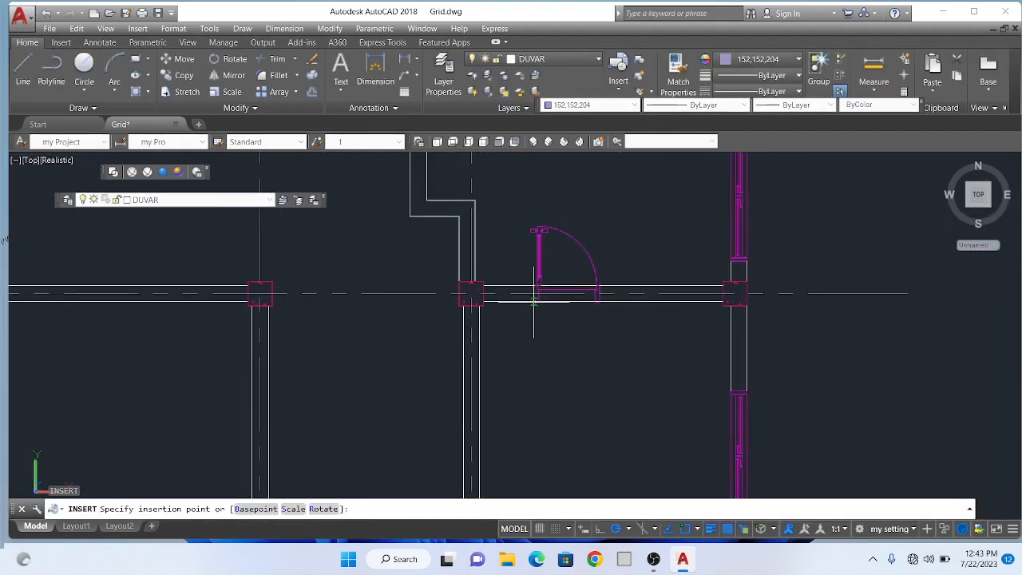
{"action": "left_click", "coordinate": [534, 302]}
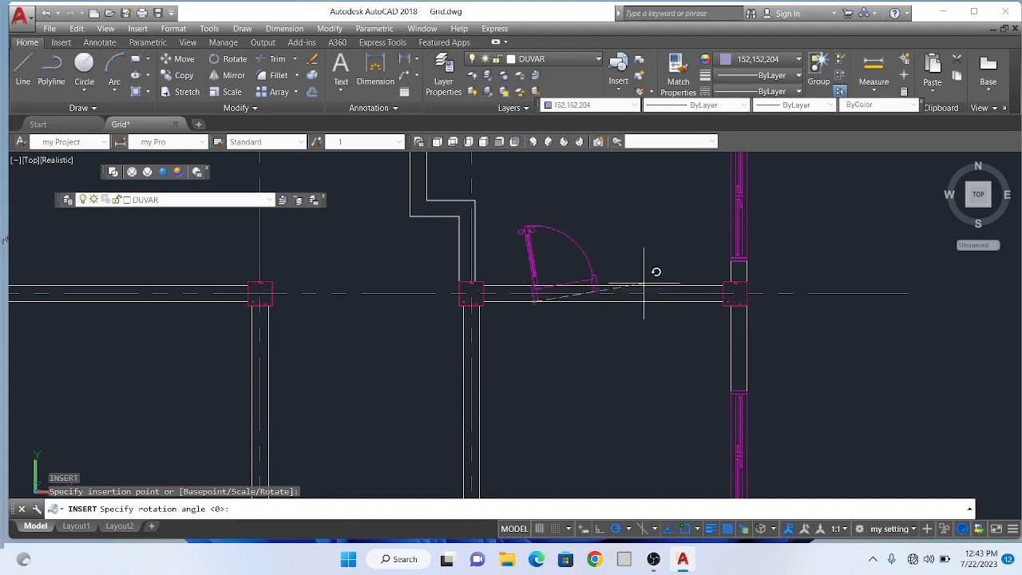
{"action": "left_click", "coordinate": [833, 301]}
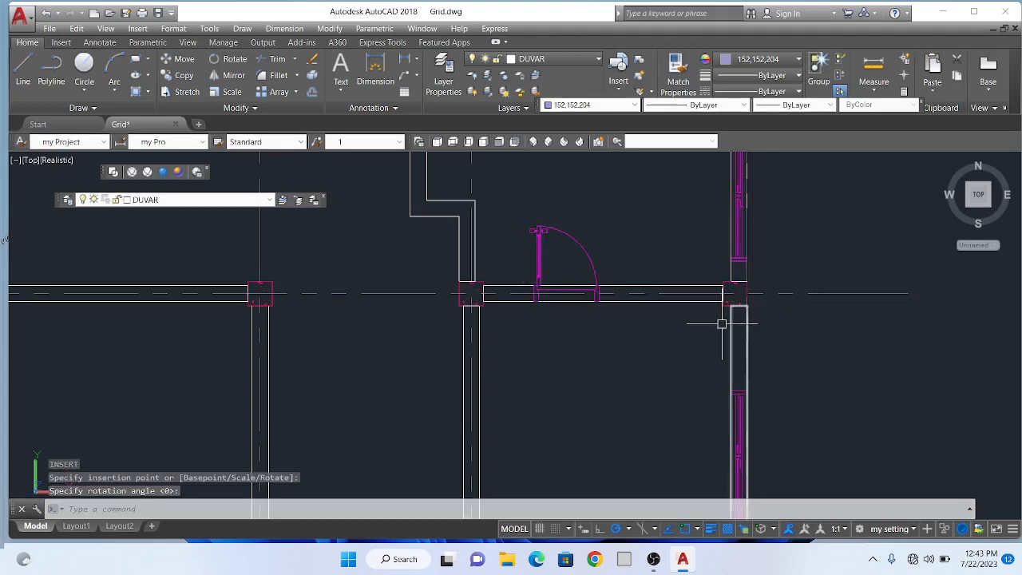
- Try to insert door block D on the vertical part of the stepped wall below grid line 2, and erase that copy
{"action": "scroll", "coordinate": [657, 397], "scroll_direction": "down", "scroll_amount": 4}
{"action": "key", "text": "Return"}
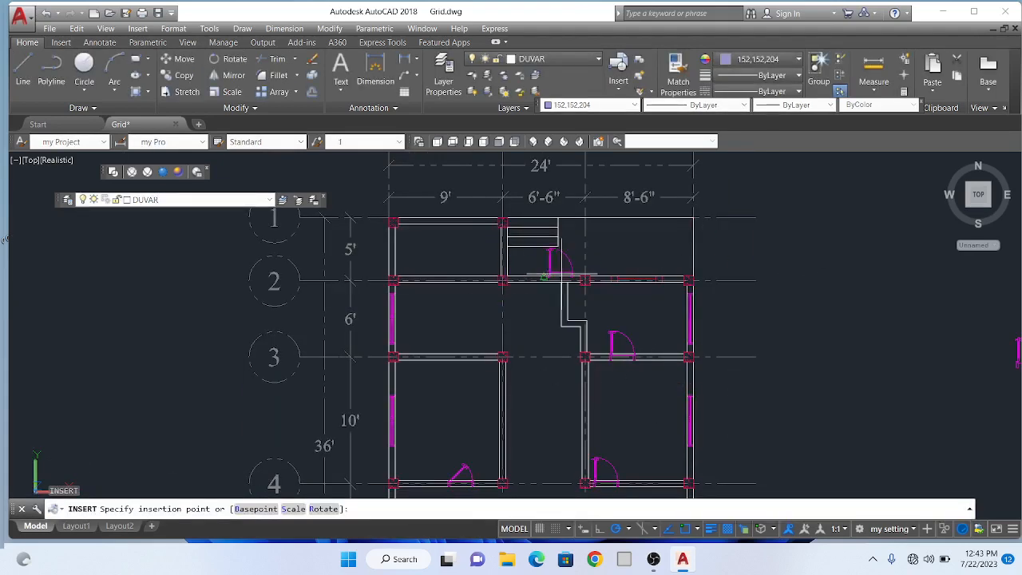
{"action": "scroll", "coordinate": [453, 276], "scroll_direction": "up", "scroll_amount": 4}
{"action": "scroll", "coordinate": [453, 276], "scroll_direction": "down", "scroll_amount": 5}
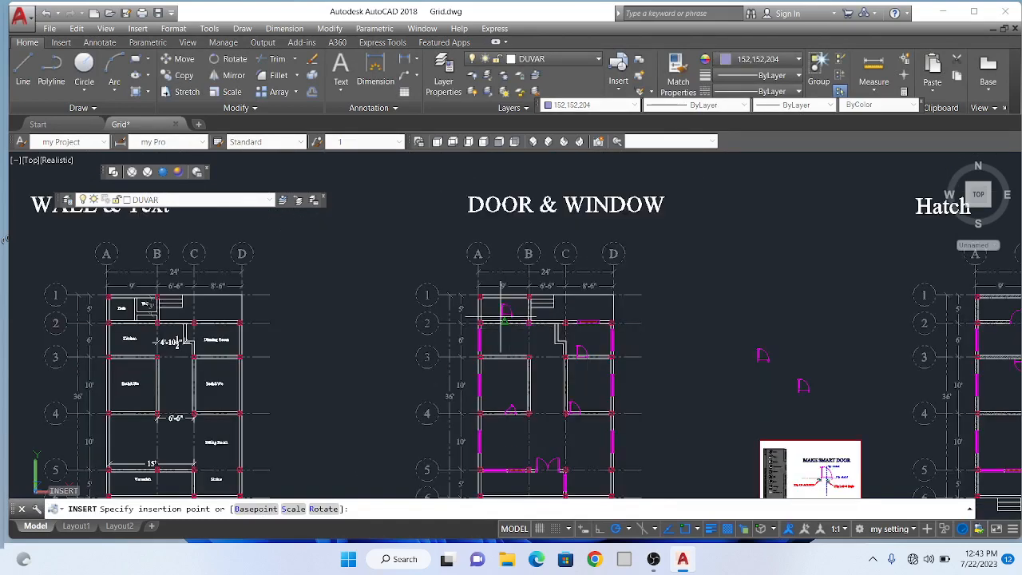
{"action": "scroll", "coordinate": [519, 320], "scroll_direction": "up", "scroll_amount": 5}
{"action": "scroll", "coordinate": [559, 321], "scroll_direction": "down", "scroll_amount": 1}
{"action": "scroll", "coordinate": [603, 325], "scroll_direction": "up", "scroll_amount": 3}
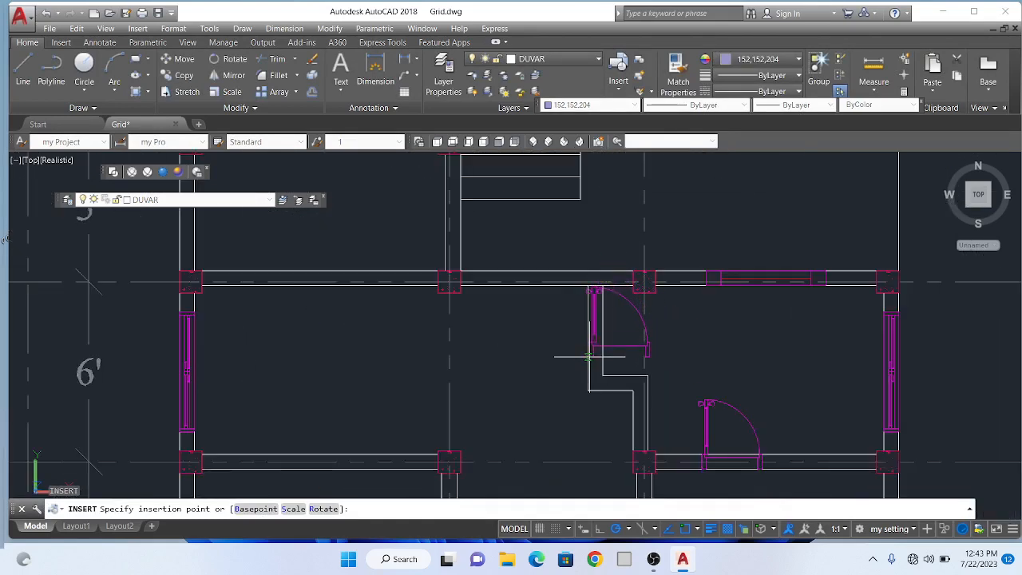
{"action": "left_click", "coordinate": [588, 357]}
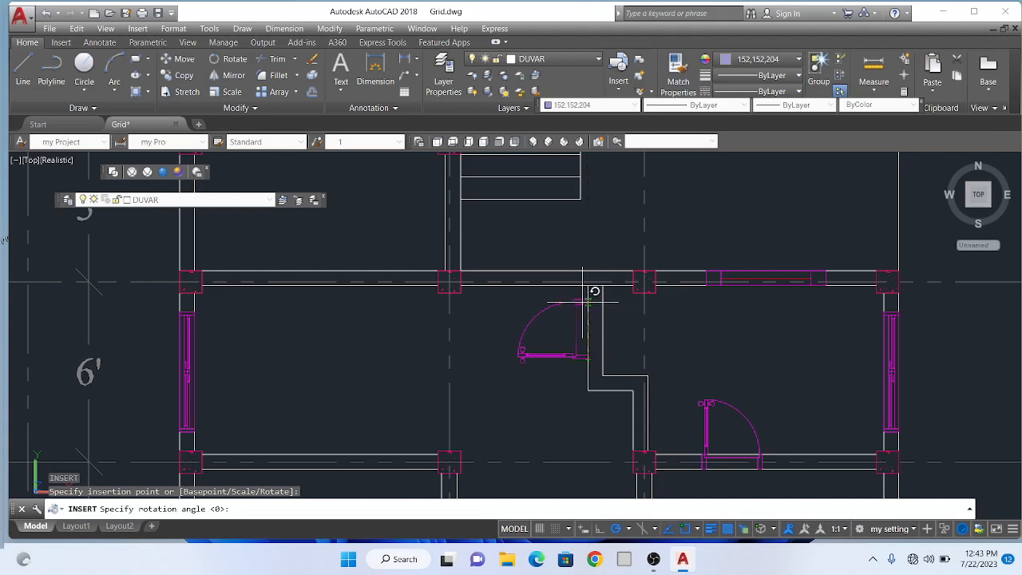
{"action": "left_click", "coordinate": [601, 323]}
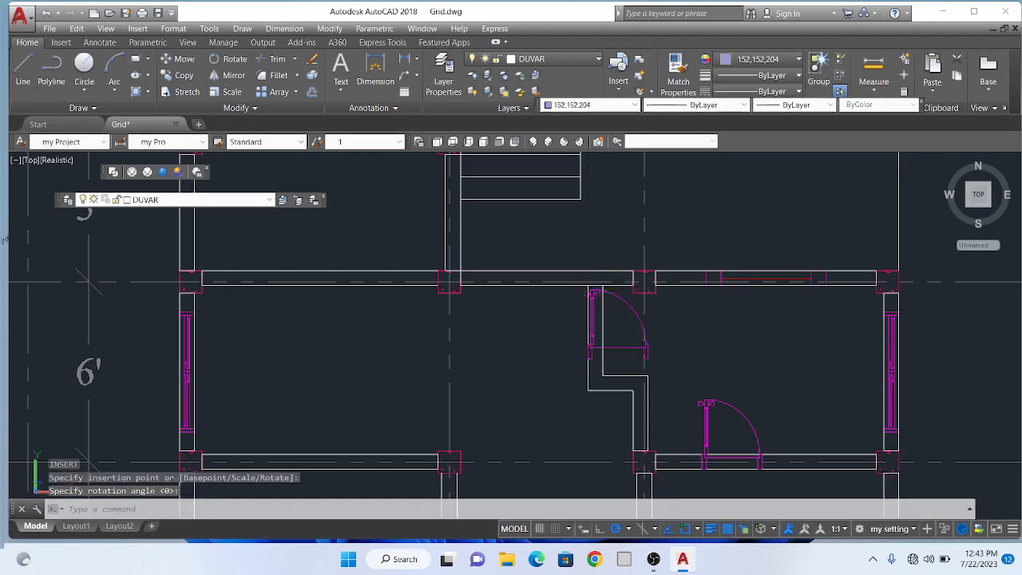
{"action": "left_click", "coordinate": [613, 342]}
{"action": "key", "text": "Delete"}
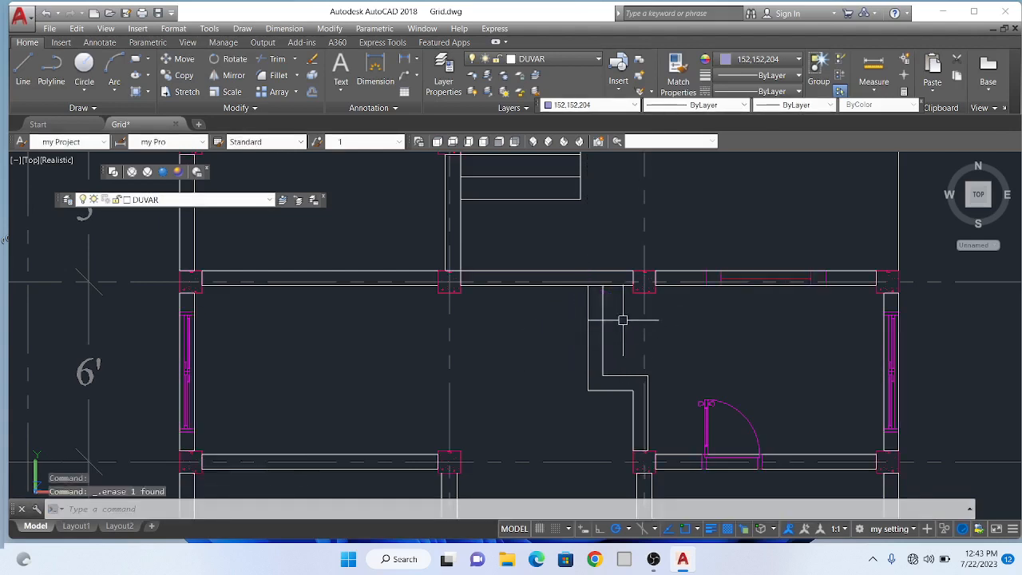
- Insert door block D on the inner face of the stepped wall's vertical part, rotated upward so it opens toward grid line B
{"action": "type", "text": "i"}
{"action": "key", "text": "Return"}
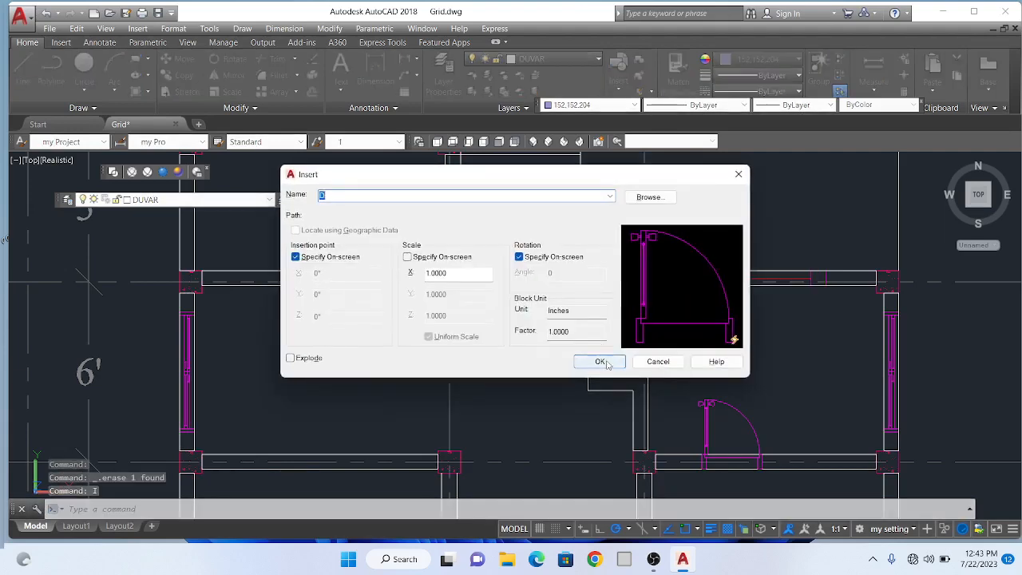
{"action": "left_click", "coordinate": [590, 361]}
{"action": "left_click", "coordinate": [603, 368]}
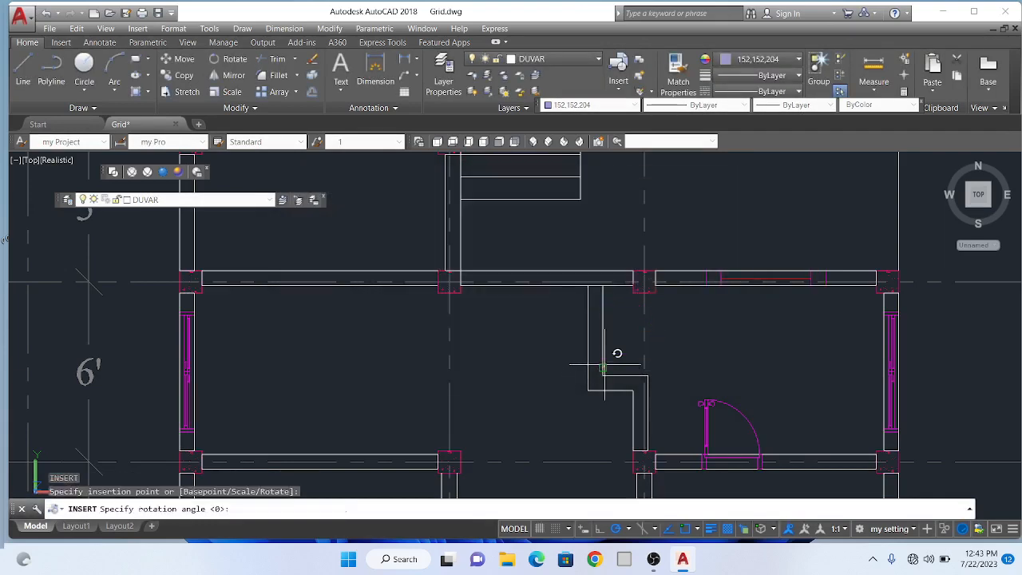
{"action": "left_click", "coordinate": [603, 251]}
{"action": "scroll", "coordinate": [599, 333], "scroll_direction": "up", "scroll_amount": 5}
{"action": "scroll", "coordinate": [599, 336], "scroll_direction": "down", "scroll_amount": 6}
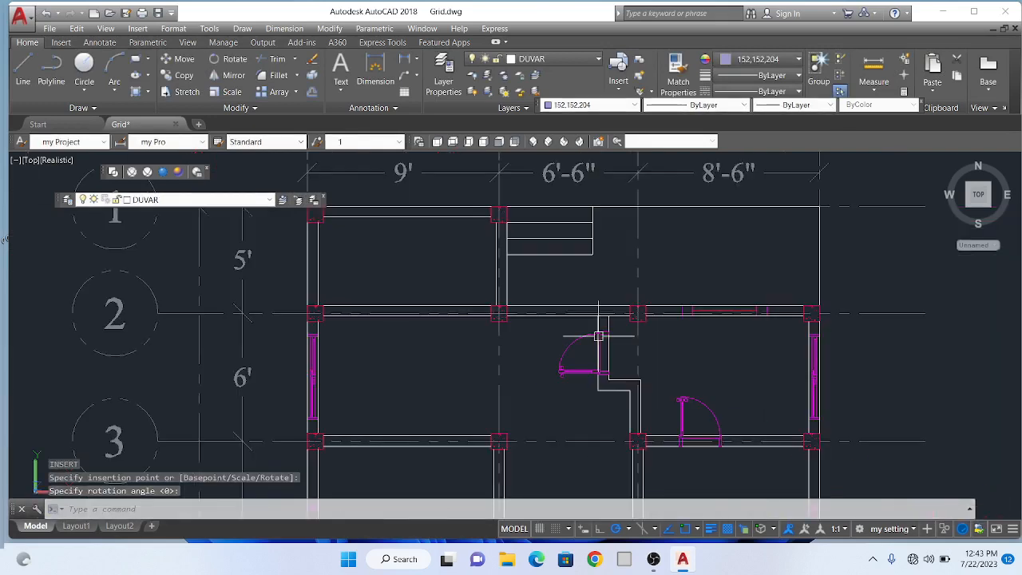
- Move the door in the grid line 3 wall about 1'-2" horizontally toward column C
{"action": "scroll", "coordinate": [600, 374], "scroll_direction": "up", "scroll_amount": 2}
{"action": "scroll", "coordinate": [610, 363], "scroll_direction": "down", "scroll_amount": 3}
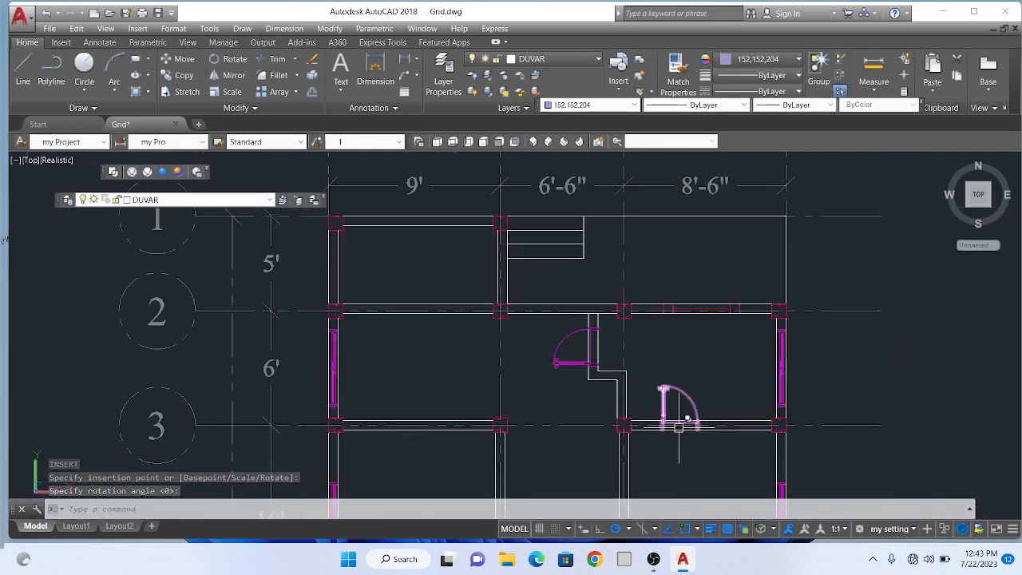
{"action": "scroll", "coordinate": [663, 399], "scroll_direction": "up", "scroll_amount": 3}
{"action": "scroll", "coordinate": [669, 393], "scroll_direction": "down", "scroll_amount": 4}
{"action": "scroll", "coordinate": [659, 382], "scroll_direction": "up", "scroll_amount": 2}
{"action": "scroll", "coordinate": [655, 377], "scroll_direction": "down", "scroll_amount": 2}
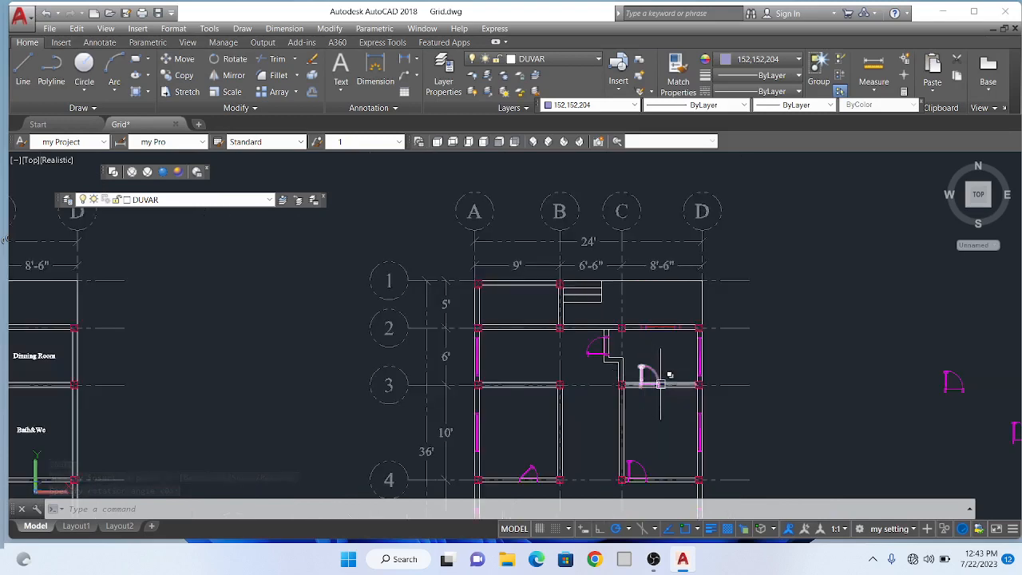
{"action": "scroll", "coordinate": [654, 371], "scroll_direction": "up", "scroll_amount": 4}
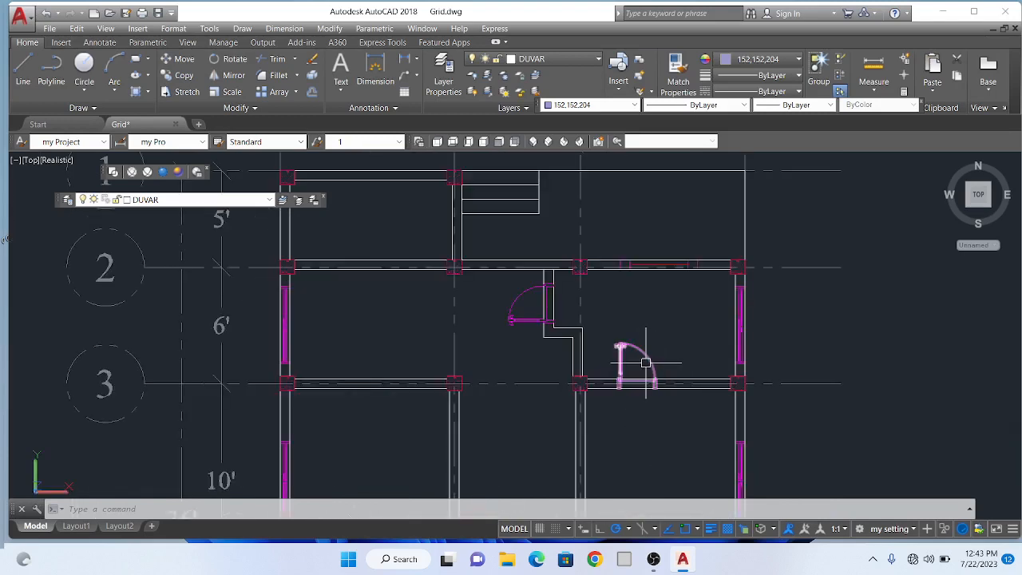
{"action": "scroll", "coordinate": [644, 371], "scroll_direction": "up", "scroll_amount": 2}
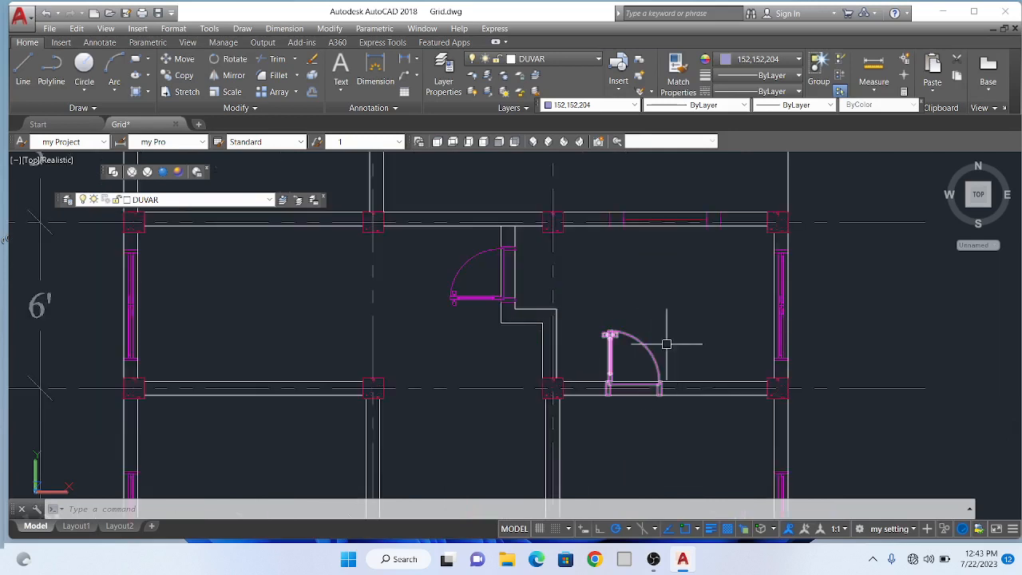
{"action": "type", "text": "m"}
{"action": "key", "text": "space"}
{"action": "left_click", "coordinate": [648, 350]}
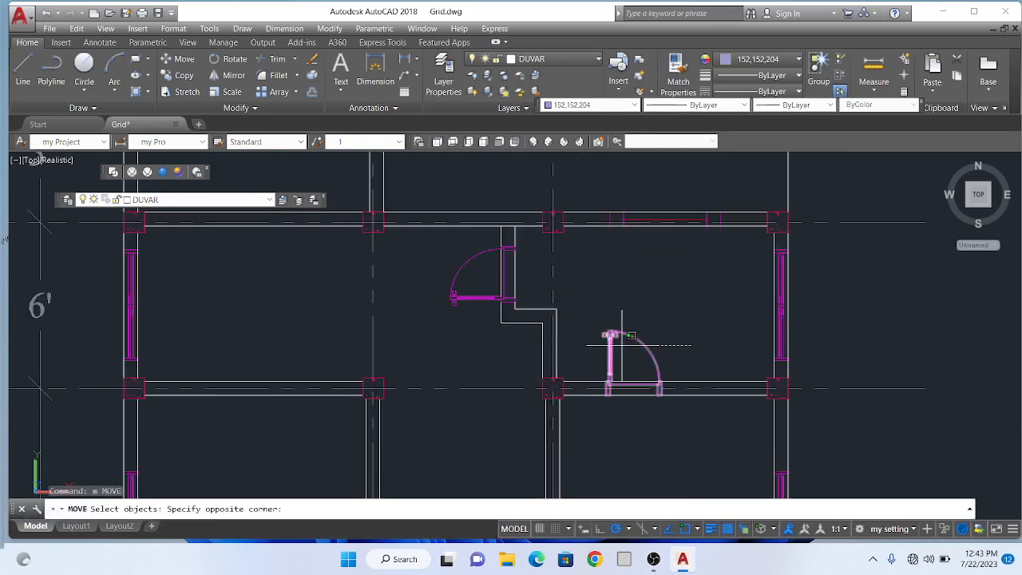
{"action": "left_click", "coordinate": [619, 346]}
{"action": "key", "text": "space"}
{"action": "left_click", "coordinate": [697, 317]}
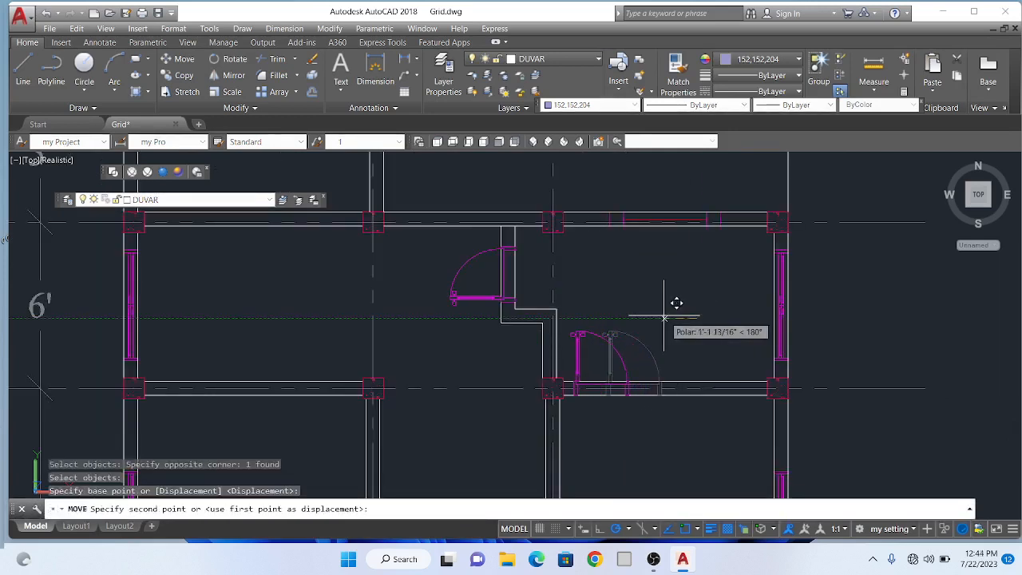
{"action": "left_click", "coordinate": [663, 319]}
- Flip the grid line 3 door across its wall so it opens toward grid line 4
{"action": "left_click", "coordinate": [598, 352]}
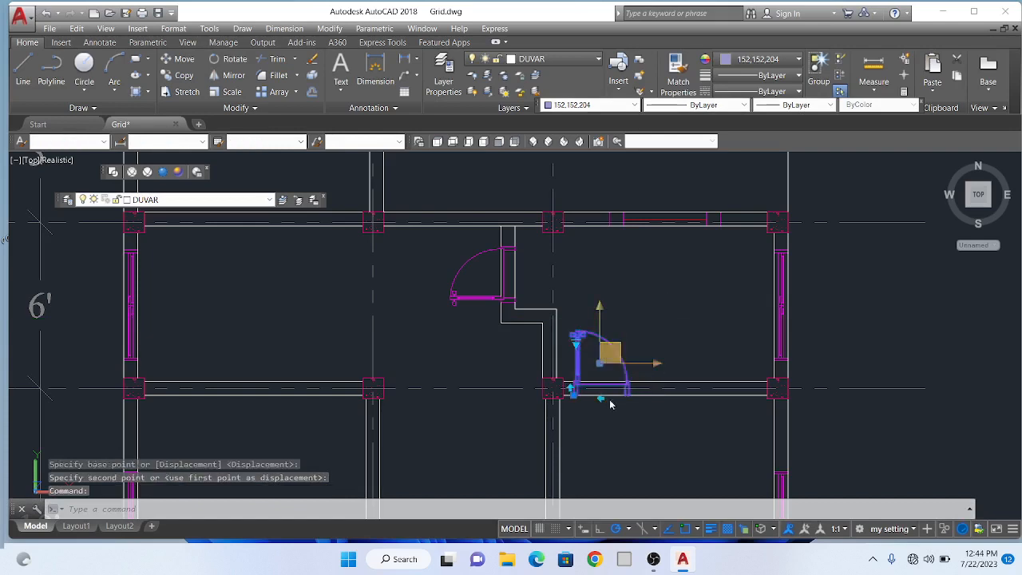
{"action": "left_click", "coordinate": [570, 388]}
{"action": "scroll", "coordinate": [604, 434], "scroll_direction": "up", "scroll_amount": 4}
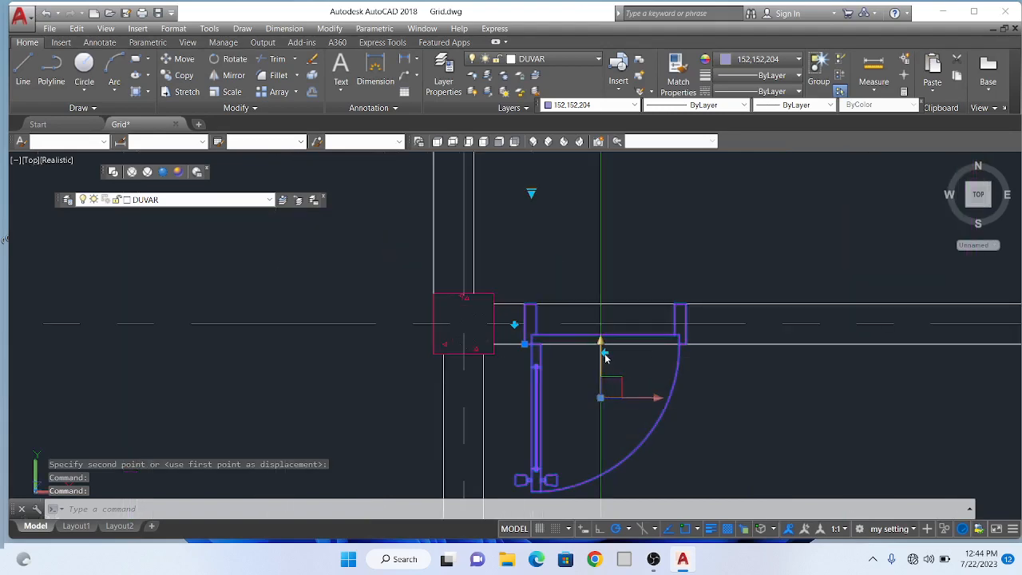
{"action": "key", "text": "Escape"}
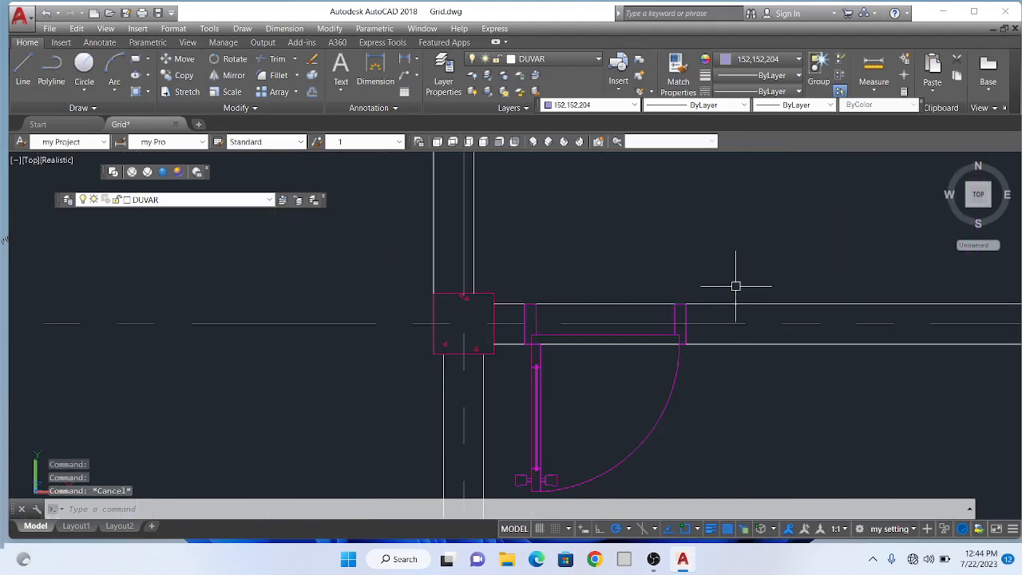
- Switch the door in the stepped wall below grid line 2 to its 45-degree visibility state
{"action": "scroll", "coordinate": [716, 387], "scroll_direction": "down", "scroll_amount": 5}
{"action": "scroll", "coordinate": [619, 303], "scroll_direction": "up", "scroll_amount": 2}
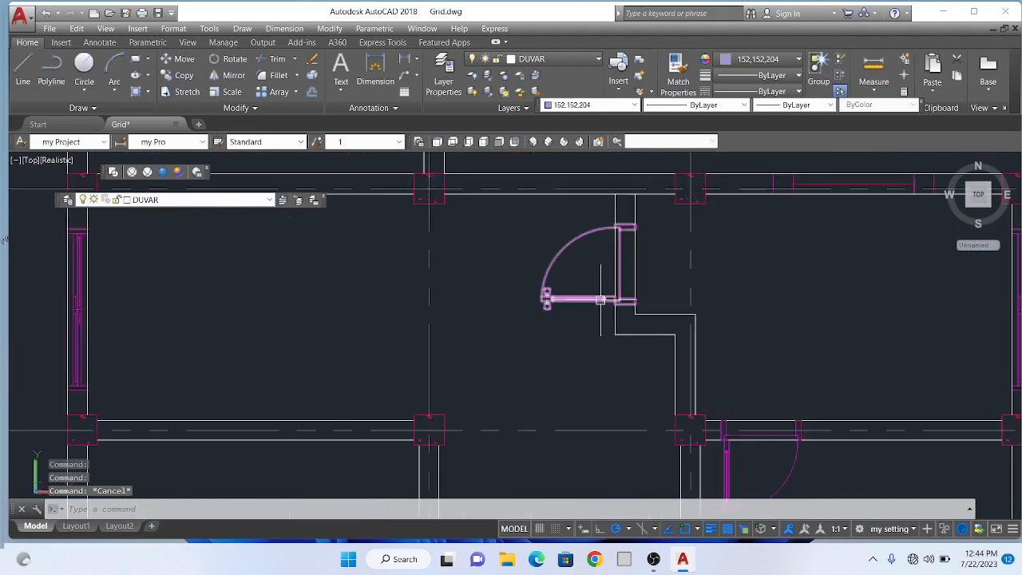
{"action": "left_click", "coordinate": [601, 300]}
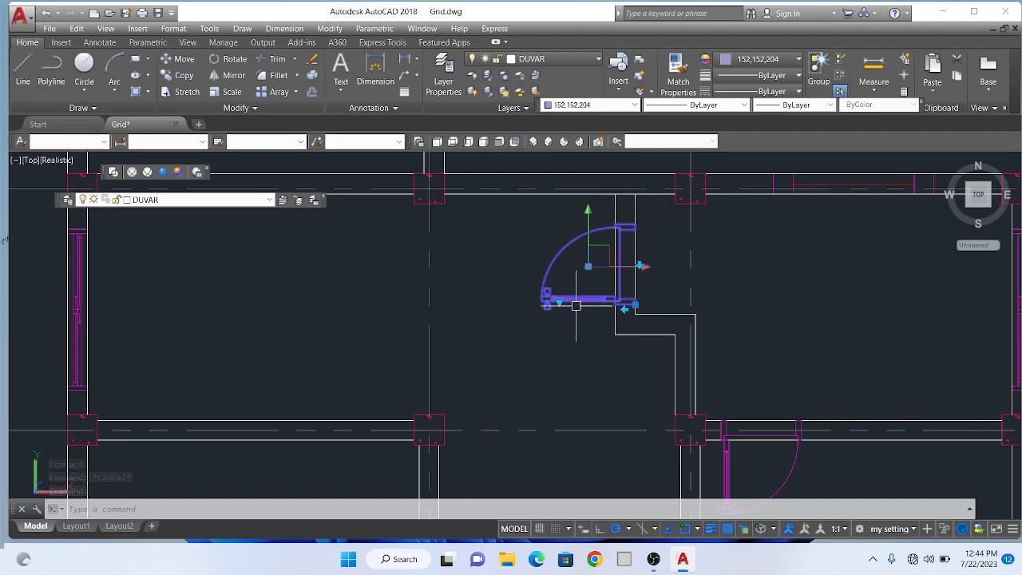
{"action": "scroll", "coordinate": [559, 301], "scroll_direction": "up", "scroll_amount": 3}
{"action": "scroll", "coordinate": [560, 308], "scroll_direction": "up", "scroll_amount": 4}
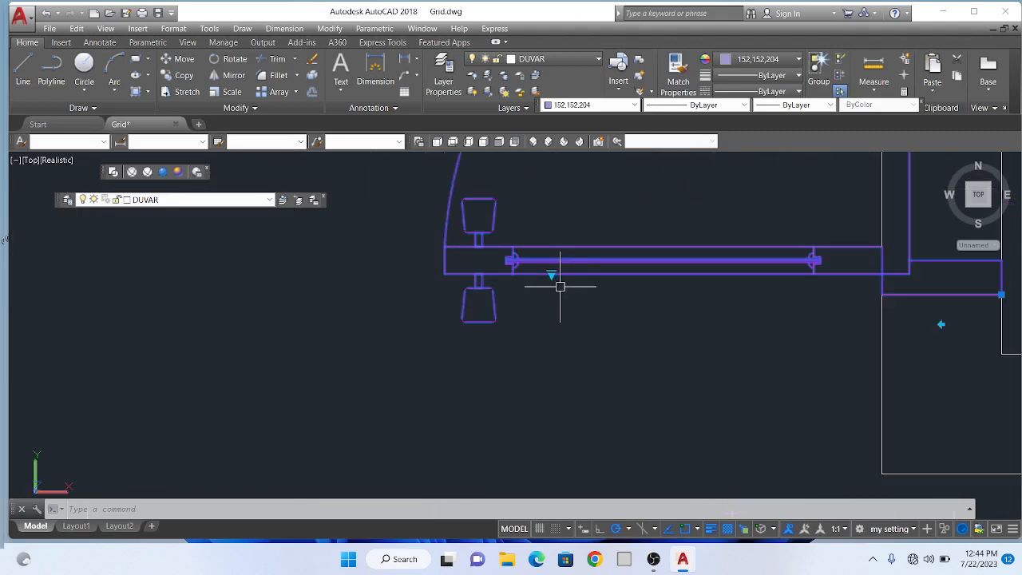
{"action": "scroll", "coordinate": [554, 388], "scroll_direction": "down", "scroll_amount": 4}
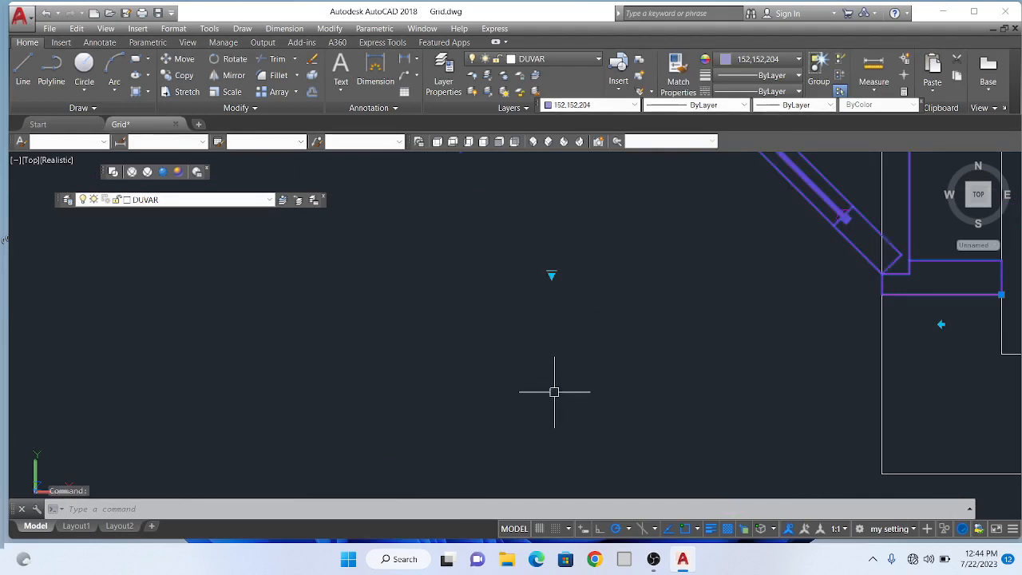
{"action": "key", "text": "Escape"}
- Flip the door near column C in the grid line 4 wall so it opens below that wall
{"action": "scroll", "coordinate": [593, 395], "scroll_direction": "down", "scroll_amount": 8}
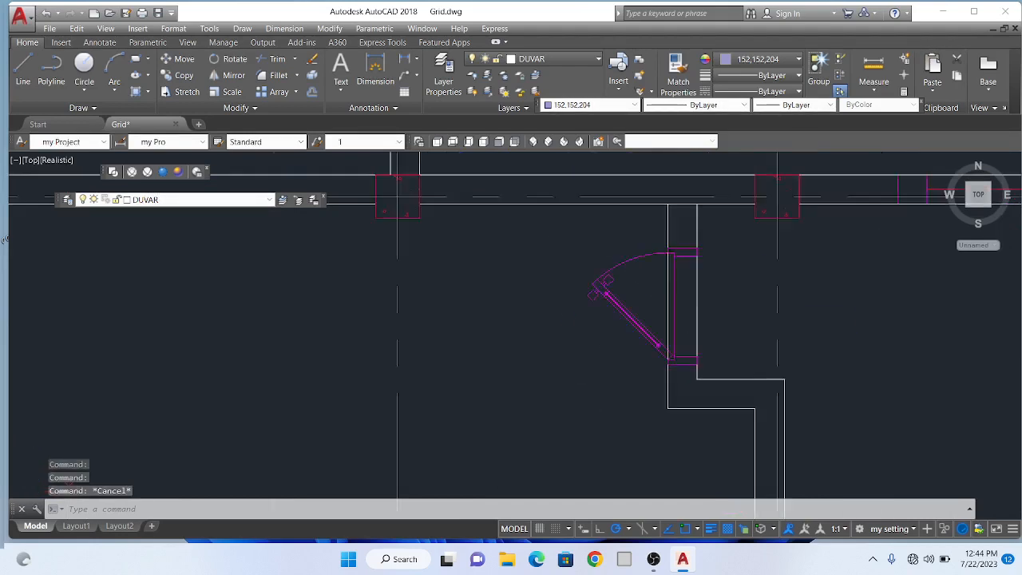
{"action": "scroll", "coordinate": [619, 388], "scroll_direction": "up", "scroll_amount": 8}
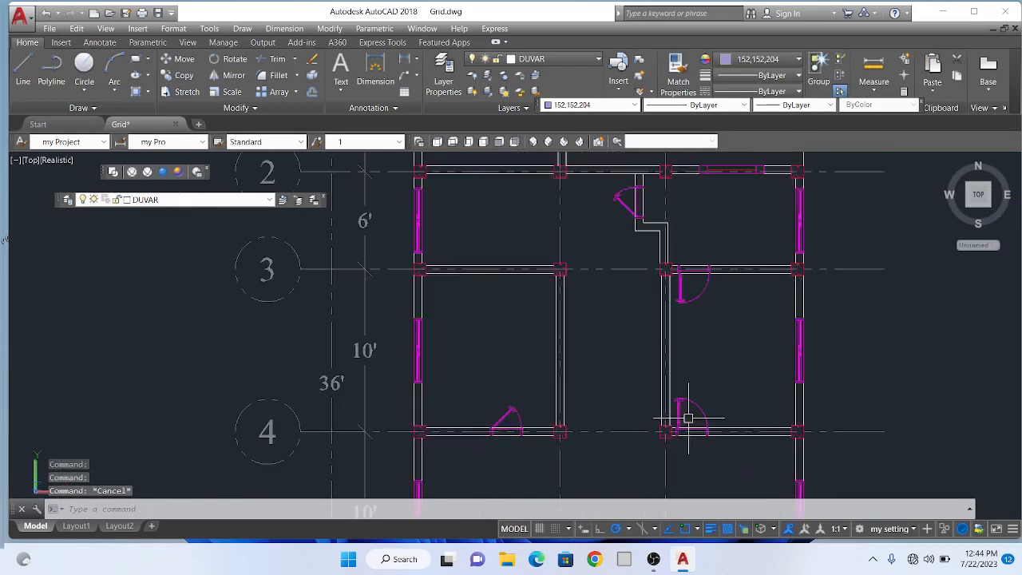
{"action": "scroll", "coordinate": [711, 384], "scroll_direction": "down", "scroll_amount": 2}
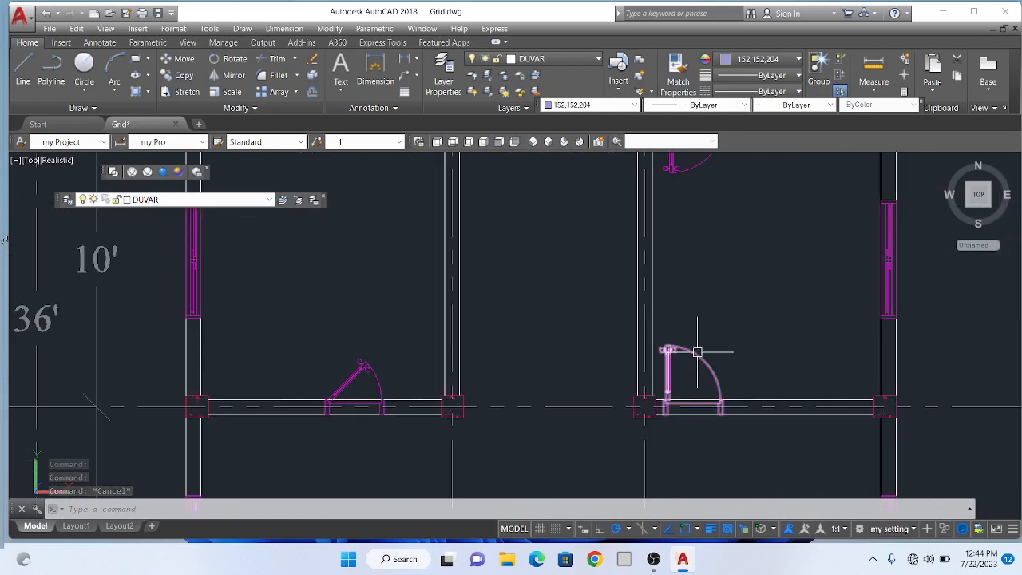
{"action": "left_click", "coordinate": [697, 353]}
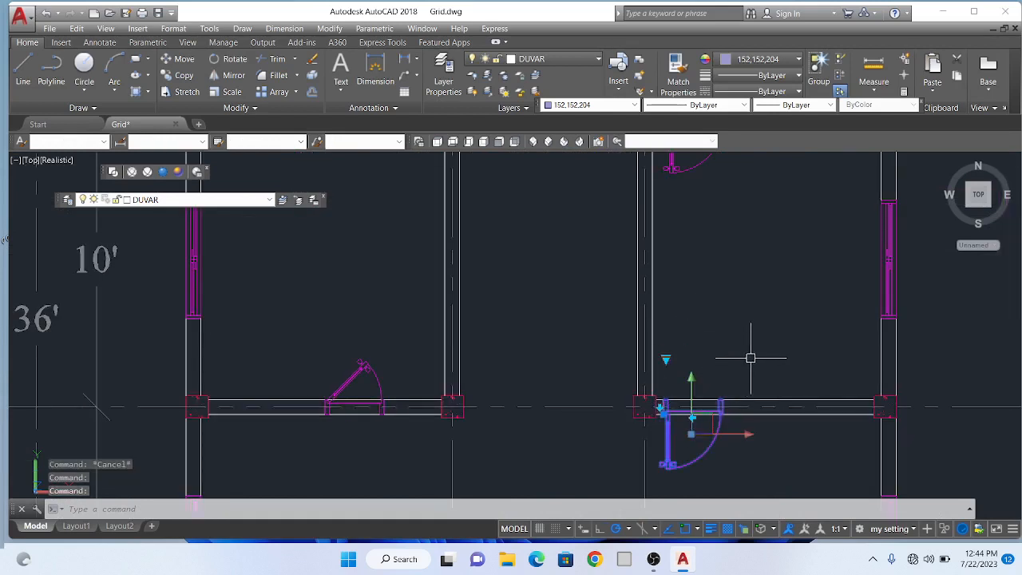
{"action": "key", "text": "Escape"}
- Move the 45-degree door in the grid line 4 wall between A and B horizontally closer to column B
{"action": "scroll", "coordinate": [759, 355], "scroll_direction": "down", "scroll_amount": 3}
{"action": "scroll", "coordinate": [607, 358], "scroll_direction": "up", "scroll_amount": 3}
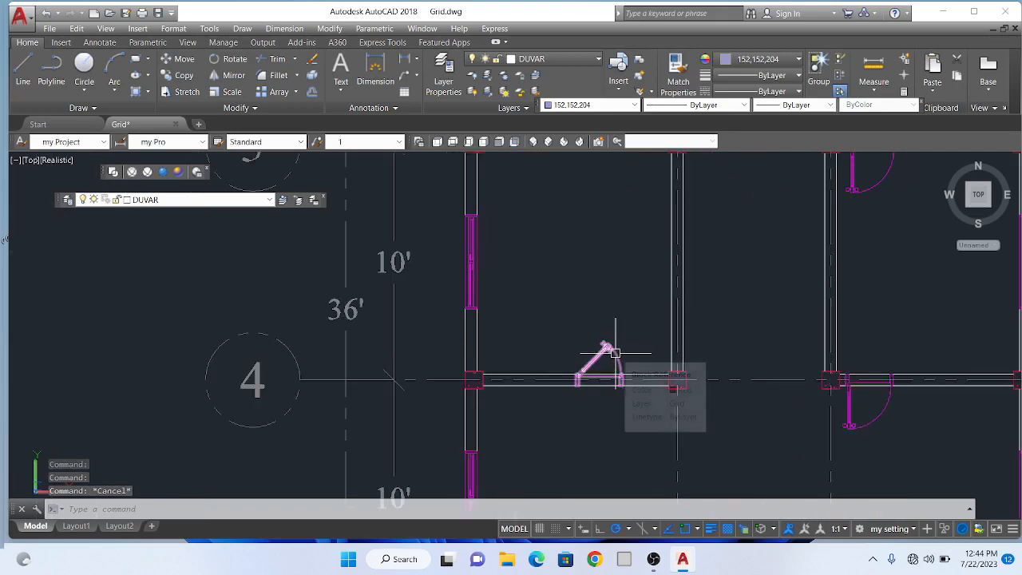
{"action": "key", "text": "Escape"}
{"action": "type", "text": "m"}
{"action": "key", "text": "Return"}
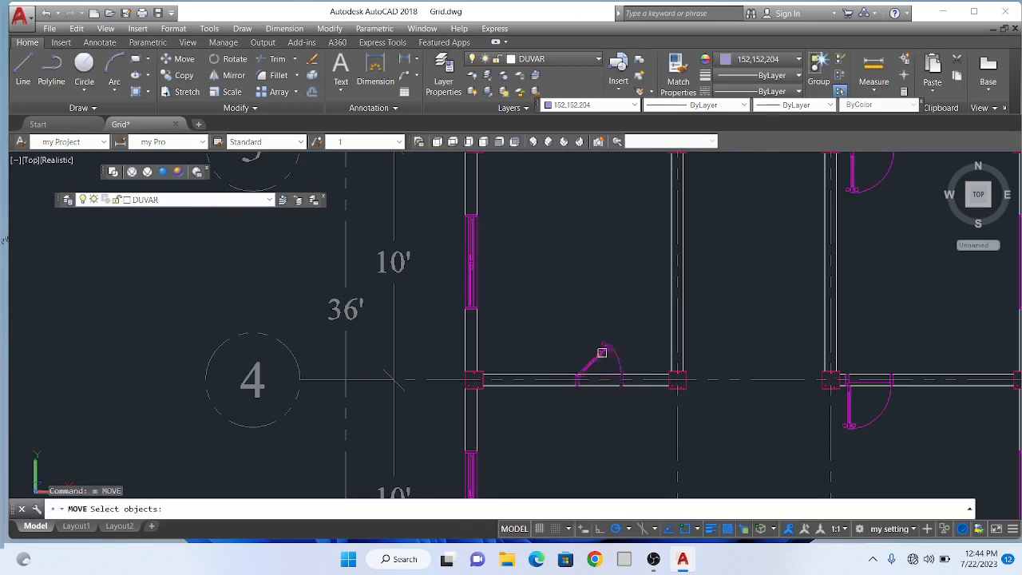
{"action": "left_click", "coordinate": [604, 354]}
{"action": "key", "text": "Return"}
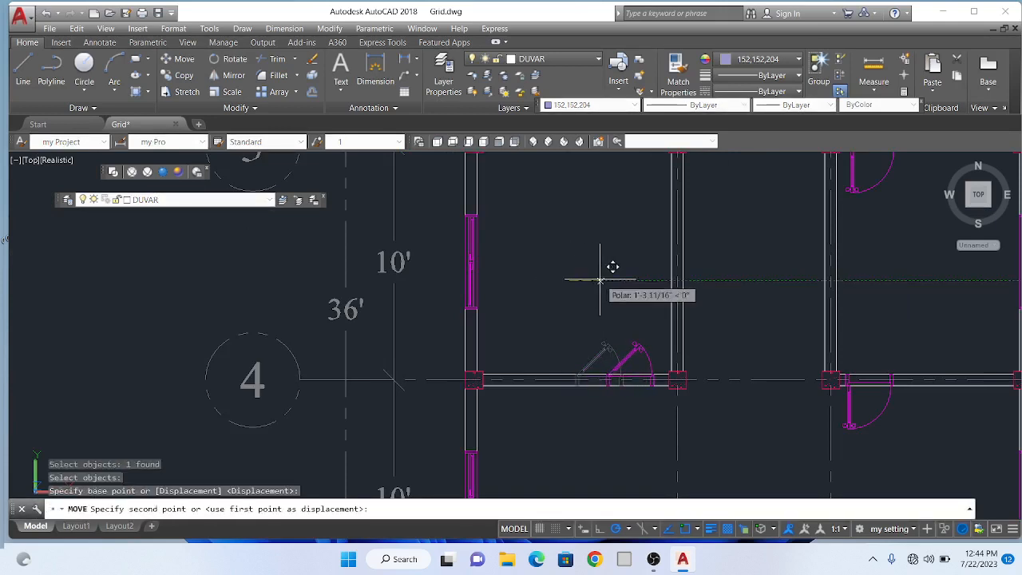
{"action": "left_click", "coordinate": [625, 308]}
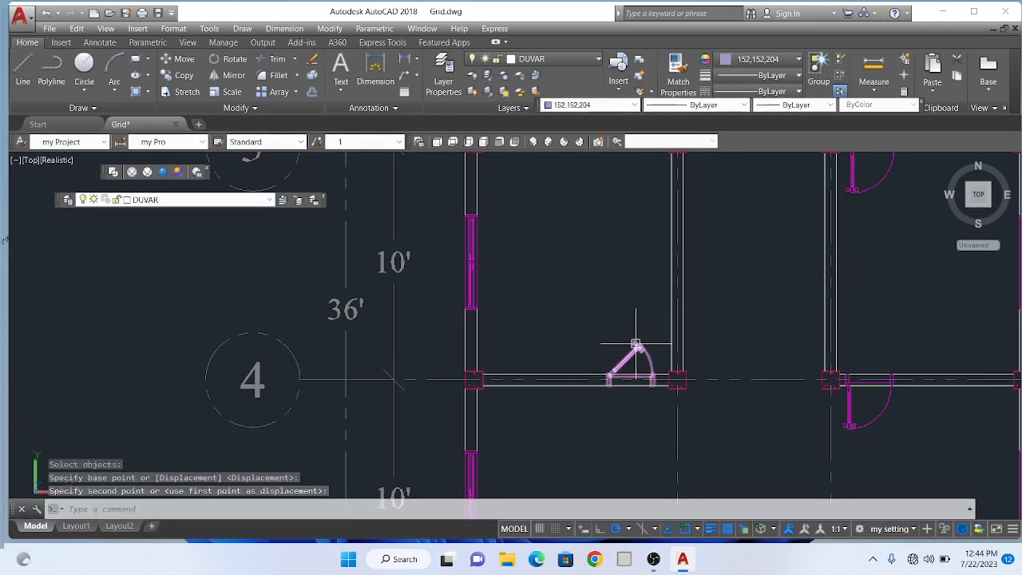
- Erase the old 45-degree door from the grid line 4 wall between grid lines A and B
{"action": "left_click", "coordinate": [636, 345]}
{"action": "scroll", "coordinate": [635, 351], "scroll_direction": "up", "scroll_amount": 8}
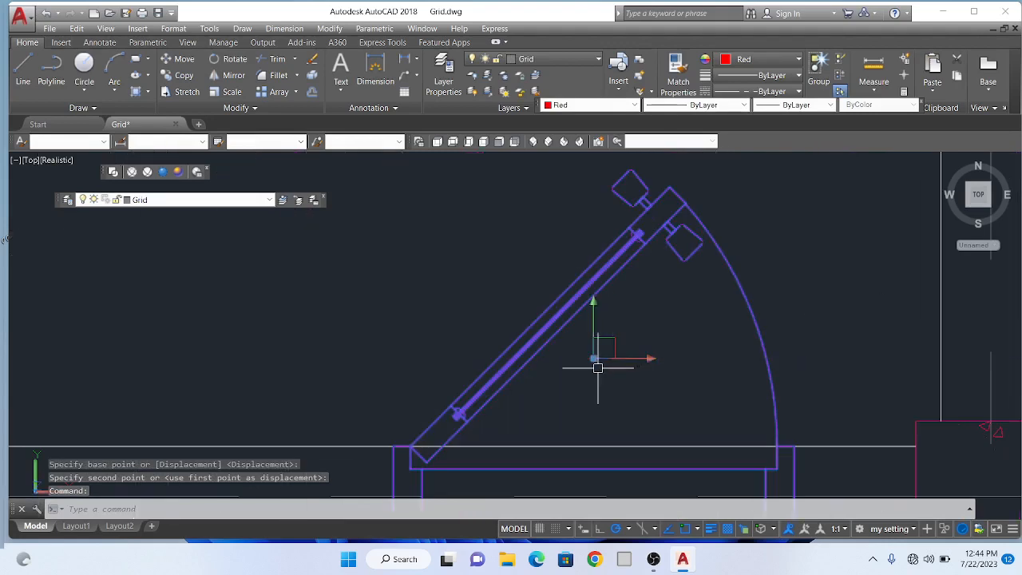
{"action": "scroll", "coordinate": [597, 368], "scroll_direction": "down", "scroll_amount": 5}
{"action": "scroll", "coordinate": [588, 356], "scroll_direction": "up", "scroll_amount": 4}
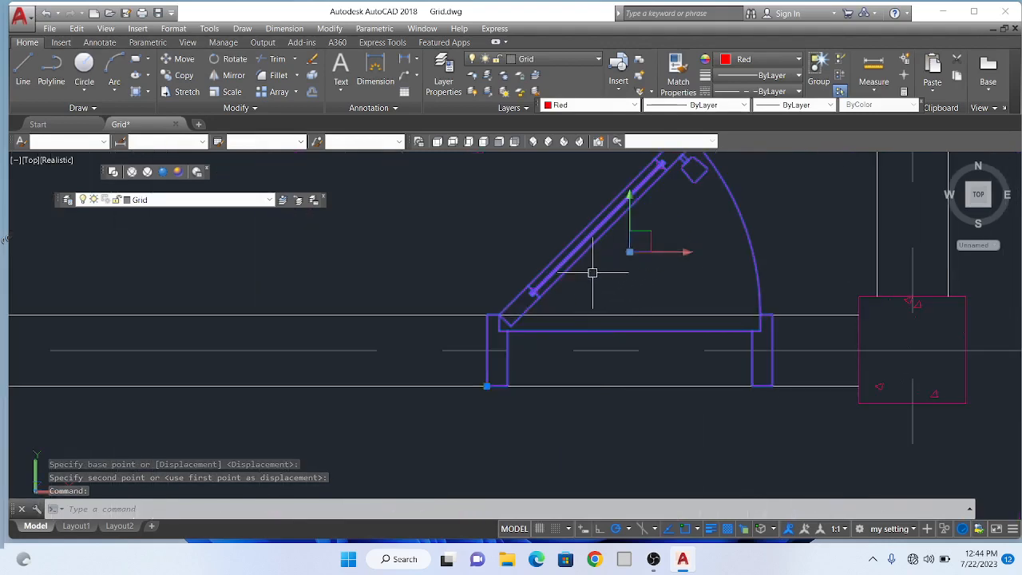
{"action": "scroll", "coordinate": [583, 302], "scroll_direction": "down", "scroll_amount": 2}
{"action": "scroll", "coordinate": [620, 260], "scroll_direction": "up", "scroll_amount": 3}
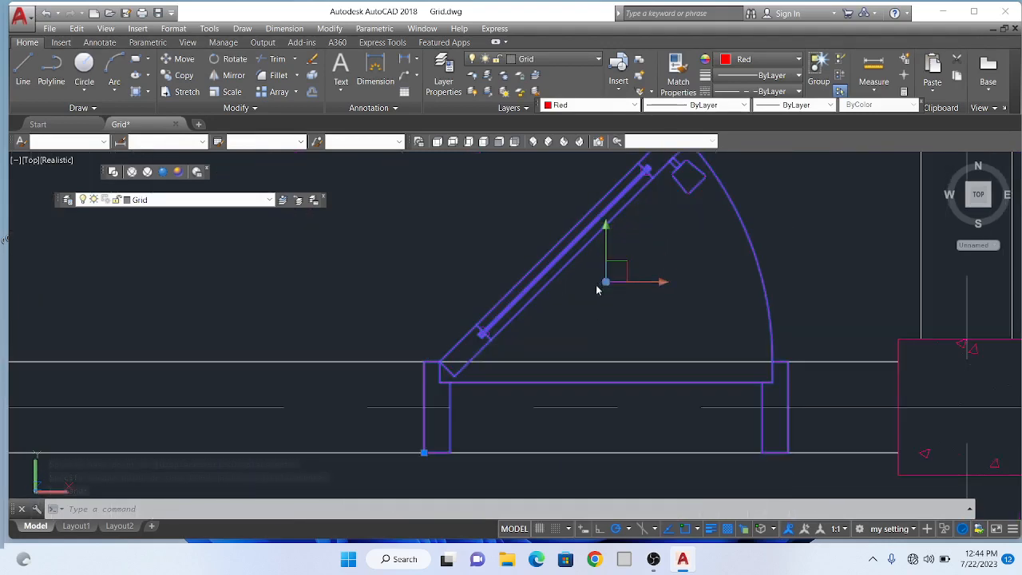
{"action": "scroll", "coordinate": [525, 285], "scroll_direction": "down", "scroll_amount": 4}
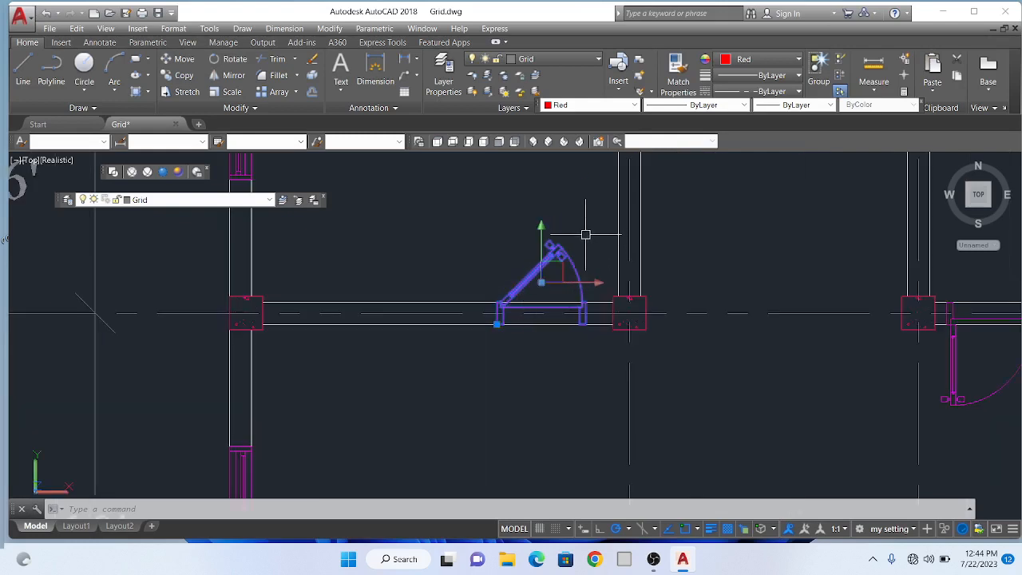
{"action": "key", "text": "Escape"}
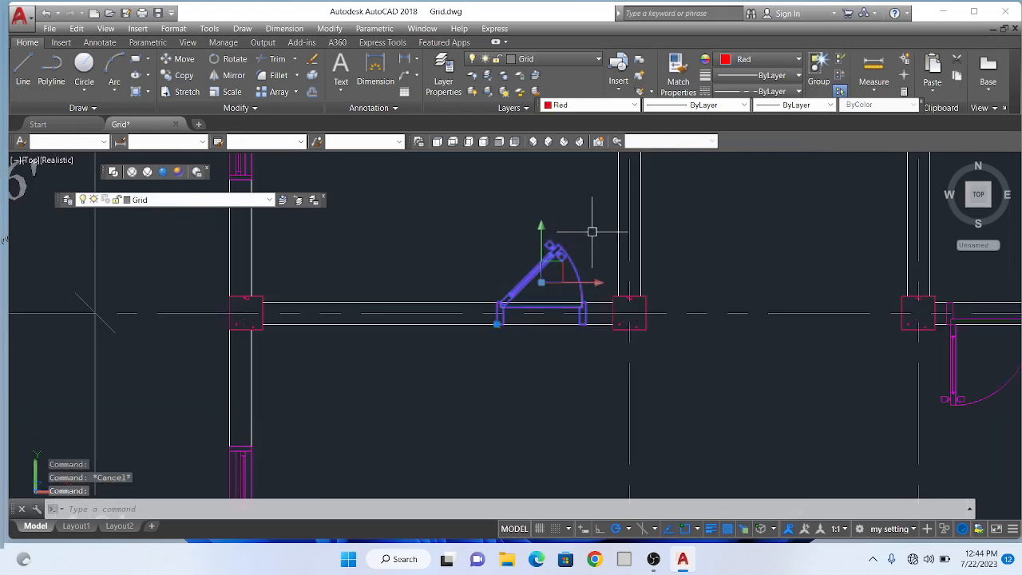
{"action": "key", "text": "Delete"}
- Insert door block D at scale 1 into the grid line 4 wall between A and B, rotated 180° to open below it
{"action": "type", "text": "i"}
{"action": "key", "text": "Return"}
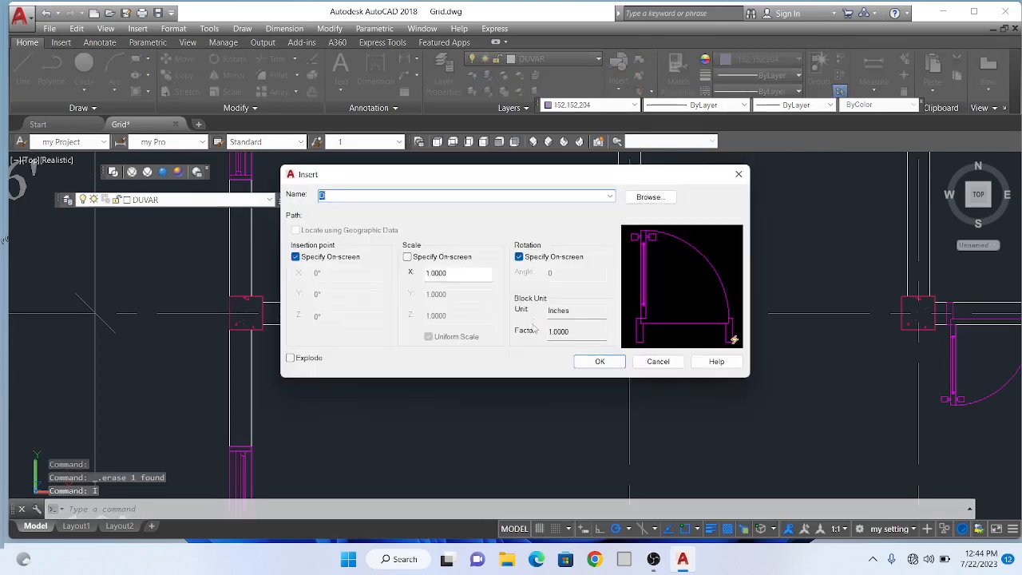
{"action": "left_click", "coordinate": [595, 361]}
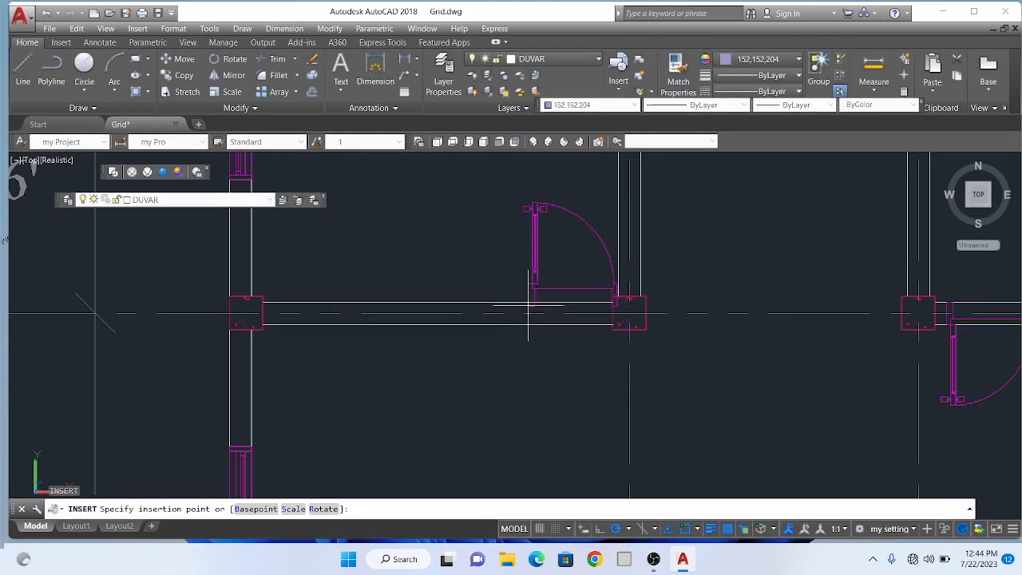
{"action": "left_click", "coordinate": [507, 302]}
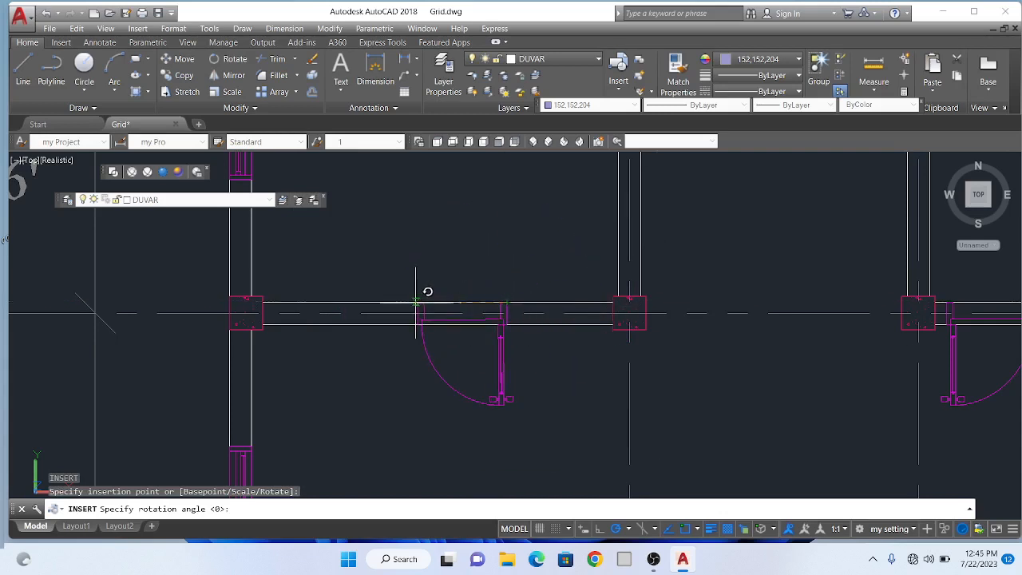
{"action": "key", "text": "Escape"}
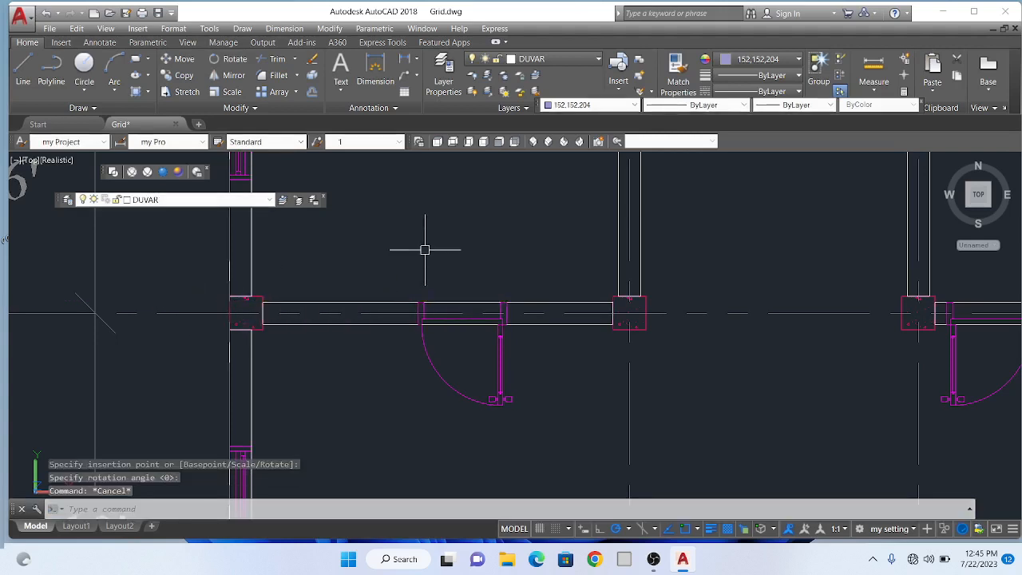
- Move the new door with Ortho on, horizontally along the grid line 4 wall, until it sits close to column B
{"action": "type", "text": "m"}
{"action": "key", "text": "Return"}
{"action": "left_click", "coordinate": [532, 381]}
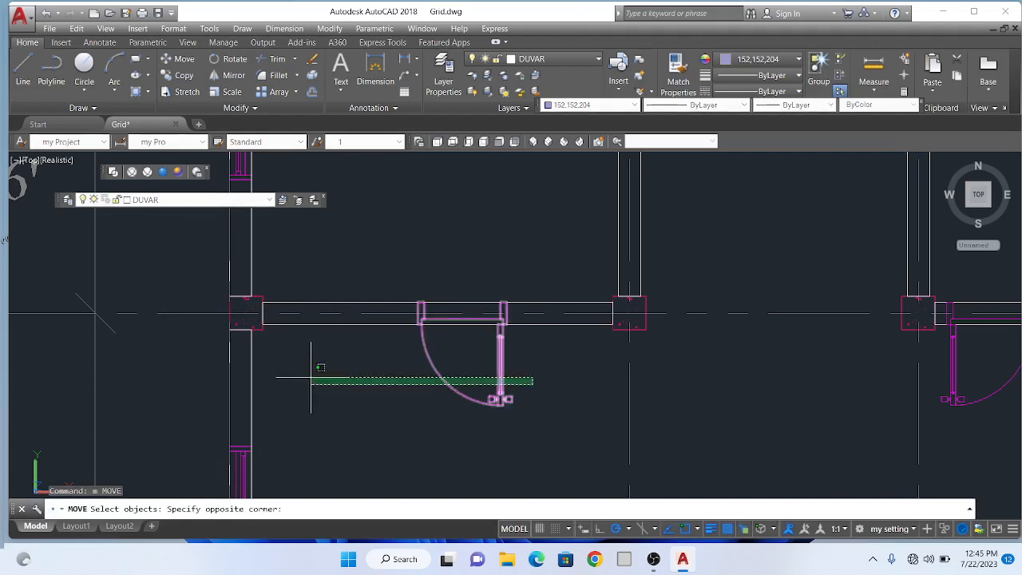
{"action": "left_click", "coordinate": [319, 365]}
{"action": "key", "text": "Return"}
{"action": "left_click", "coordinate": [505, 233]}
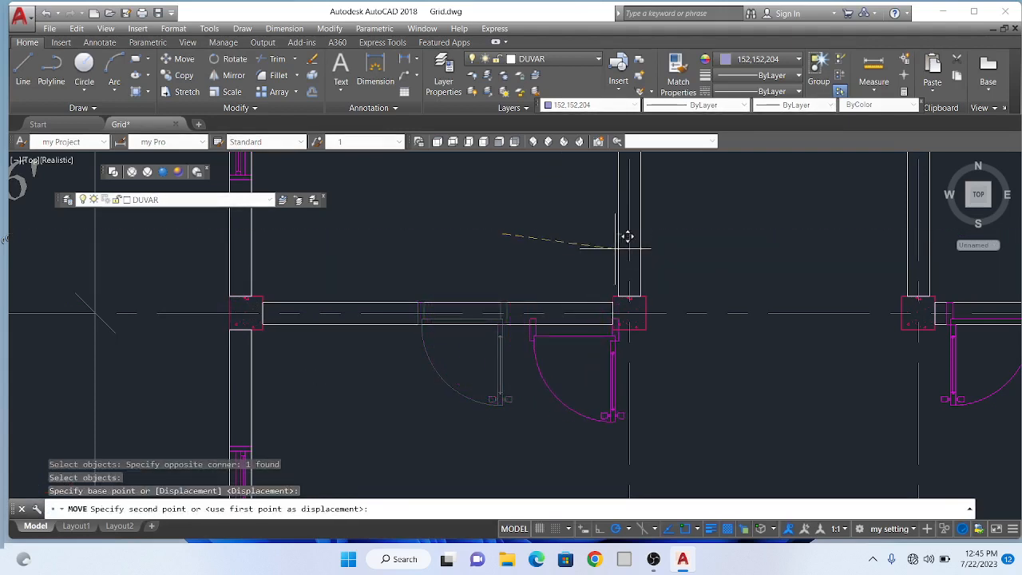
{"action": "left_click", "coordinate": [600, 529]}
{"action": "left_click", "coordinate": [617, 269]}
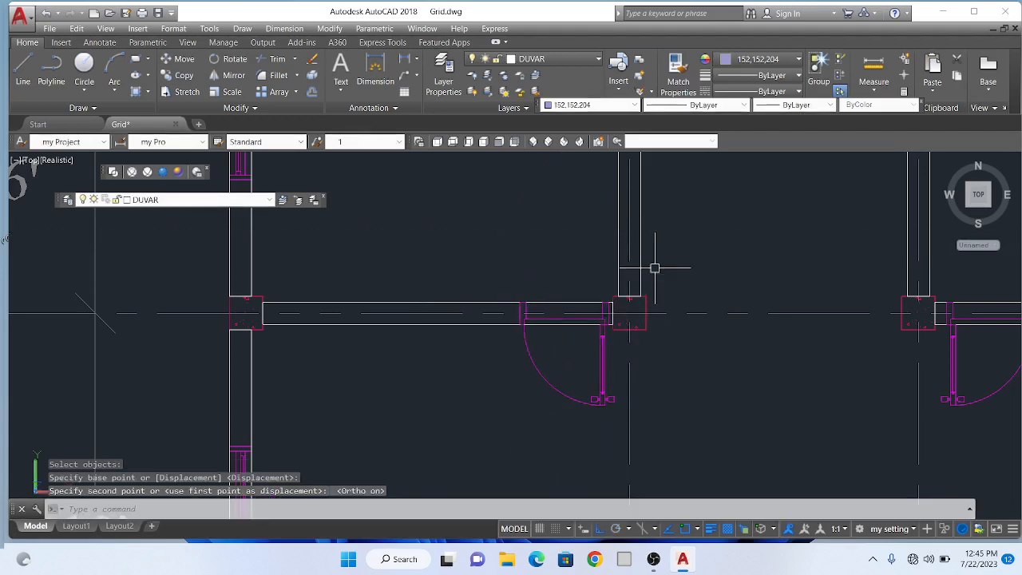
{"action": "key", "text": "Escape"}
{"action": "scroll", "coordinate": [677, 283], "scroll_direction": "up", "scroll_amount": 2}
{"action": "scroll", "coordinate": [538, 292], "scroll_direction": "down", "scroll_amount": 3}
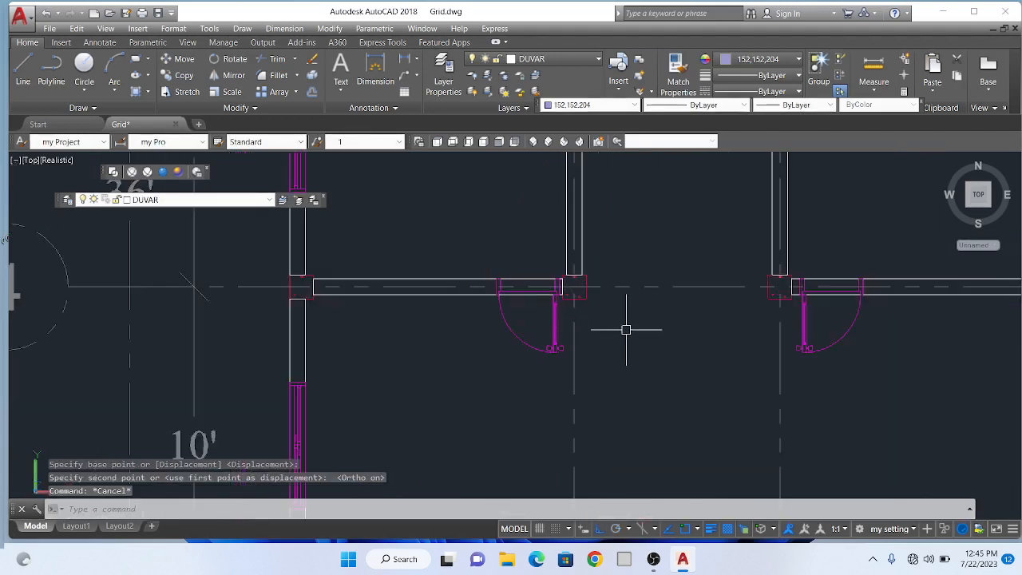
{"action": "scroll", "coordinate": [575, 285], "scroll_direction": "up", "scroll_amount": 4}
{"action": "scroll", "coordinate": [487, 354], "scroll_direction": "down", "scroll_amount": 3}
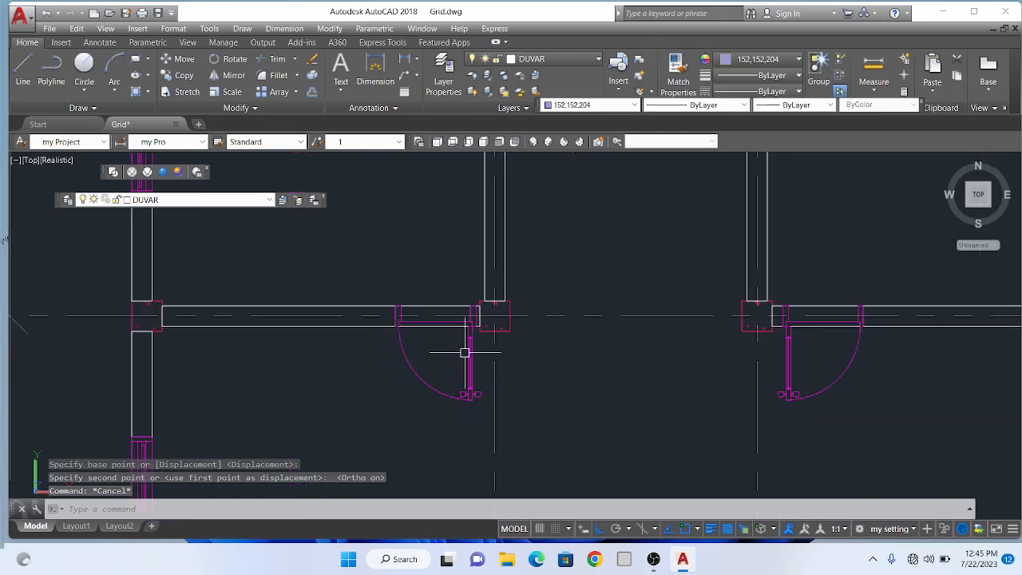
- Move the grid line 4 door between A and B a short distance horizontally away from column B, along the wall
{"action": "type", "text": "m"}
{"action": "key", "text": "Return"}
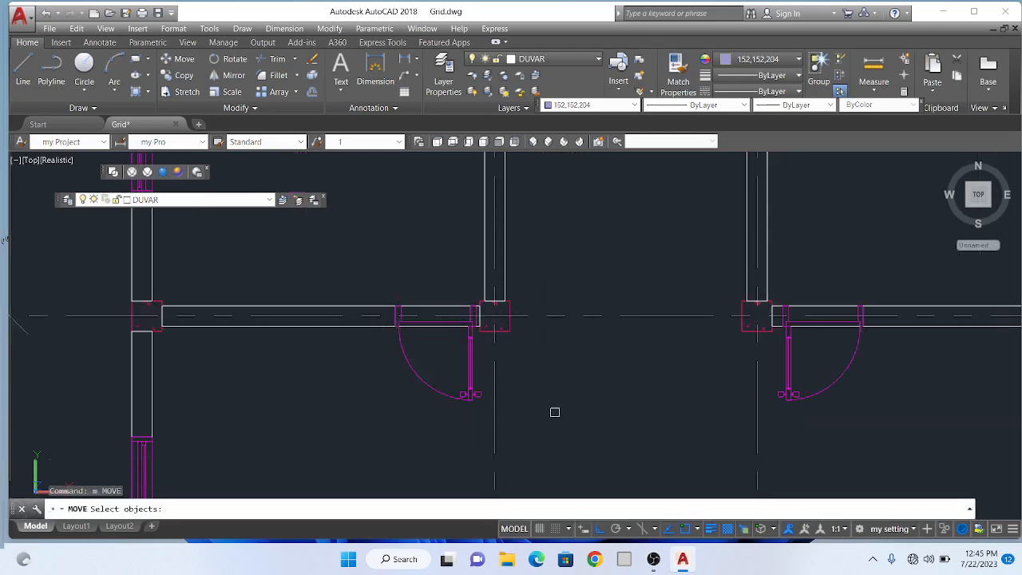
{"action": "left_click", "coordinate": [477, 420]}
{"action": "left_click", "coordinate": [431, 392]}
{"action": "key", "text": "Return"}
{"action": "left_click", "coordinate": [386, 395]}
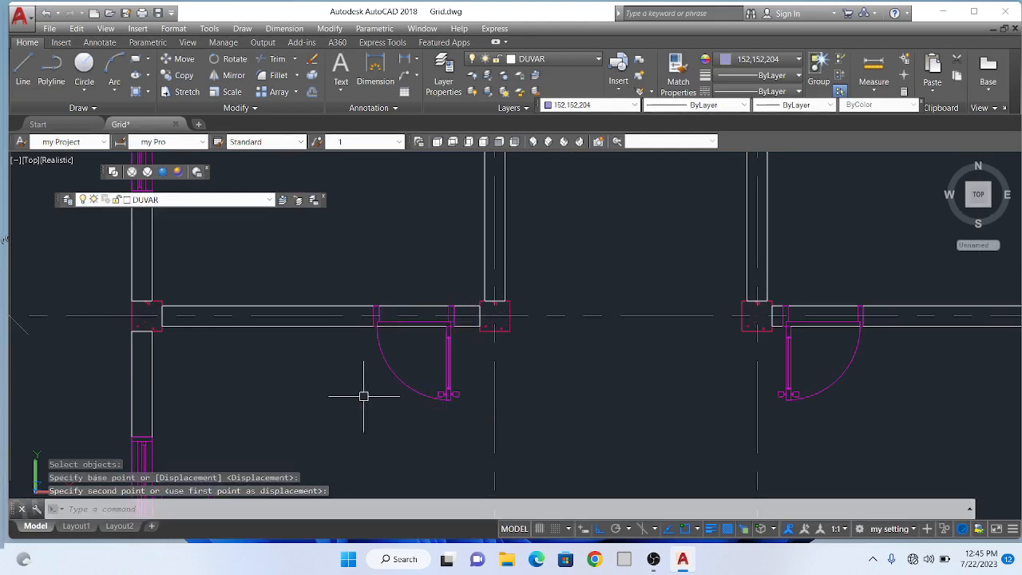
{"action": "key", "text": "Return"}
{"action": "scroll", "coordinate": [751, 344], "scroll_direction": "down", "scroll_amount": 4}
{"action": "key", "text": "Escape"}
- Flip the grid line 4 door between A and B so that it opens above the wall
{"action": "scroll", "coordinate": [698, 347], "scroll_direction": "up", "scroll_amount": 3}
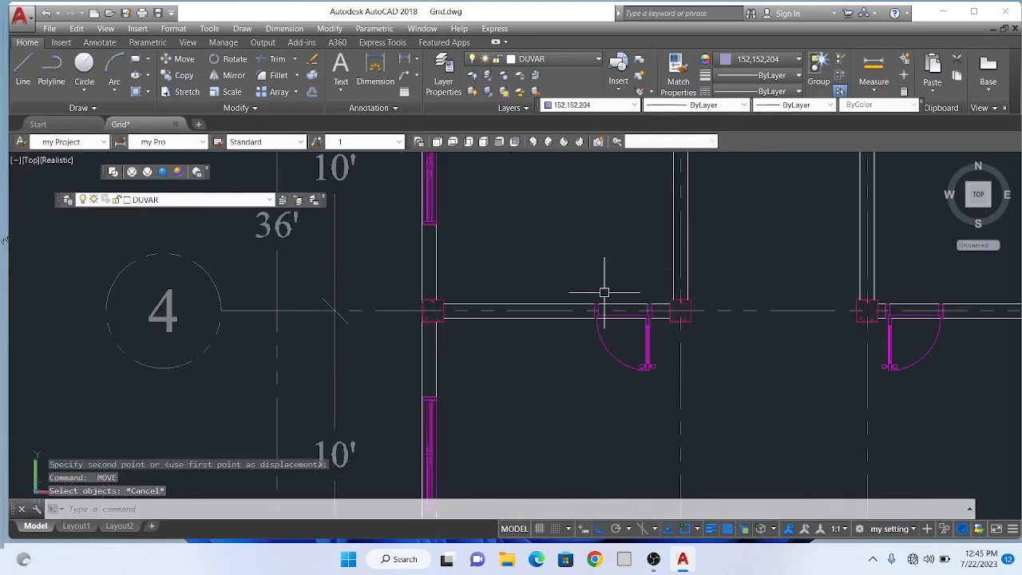
{"action": "left_click", "coordinate": [649, 343]}
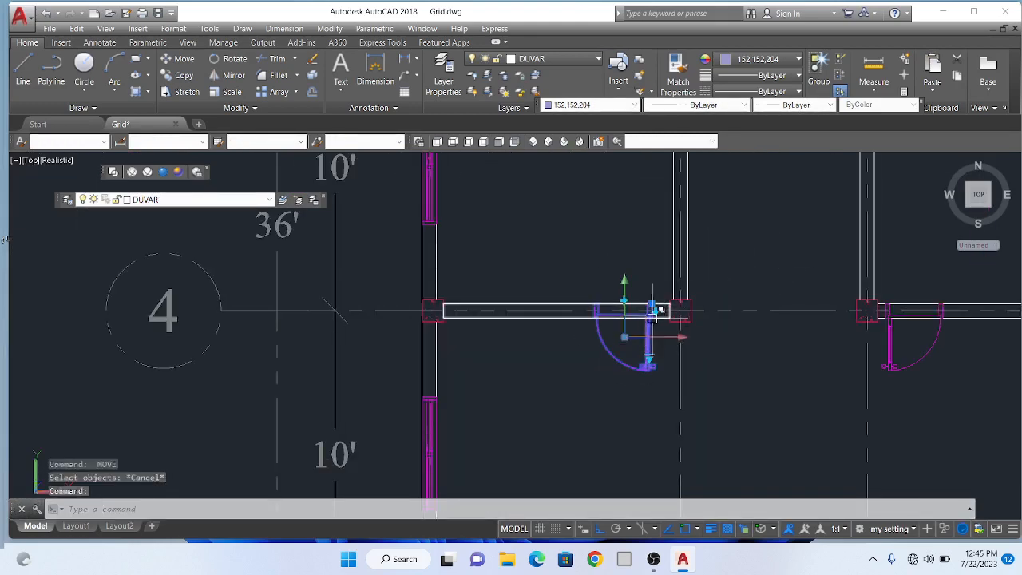
{"action": "left_click", "coordinate": [649, 361]}
{"action": "key", "text": "Escape"}
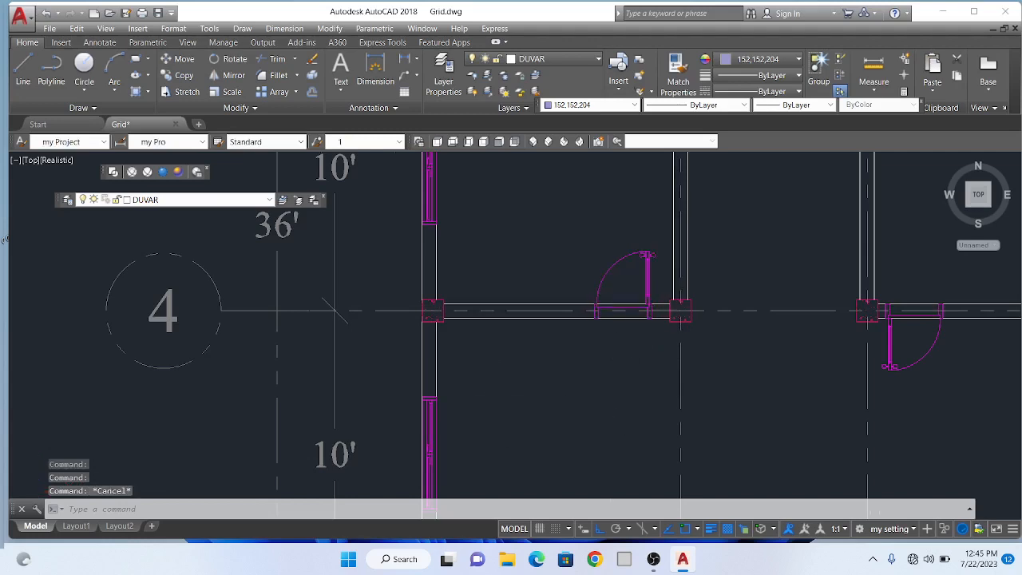
- Flip the grid line 4 door beside column C so that it opens above the wall
{"action": "scroll", "coordinate": [718, 406], "scroll_direction": "down", "scroll_amount": 4}
{"action": "scroll", "coordinate": [721, 338], "scroll_direction": "up", "scroll_amount": 2}
{"action": "scroll", "coordinate": [618, 389], "scroll_direction": "up", "scroll_amount": 5}
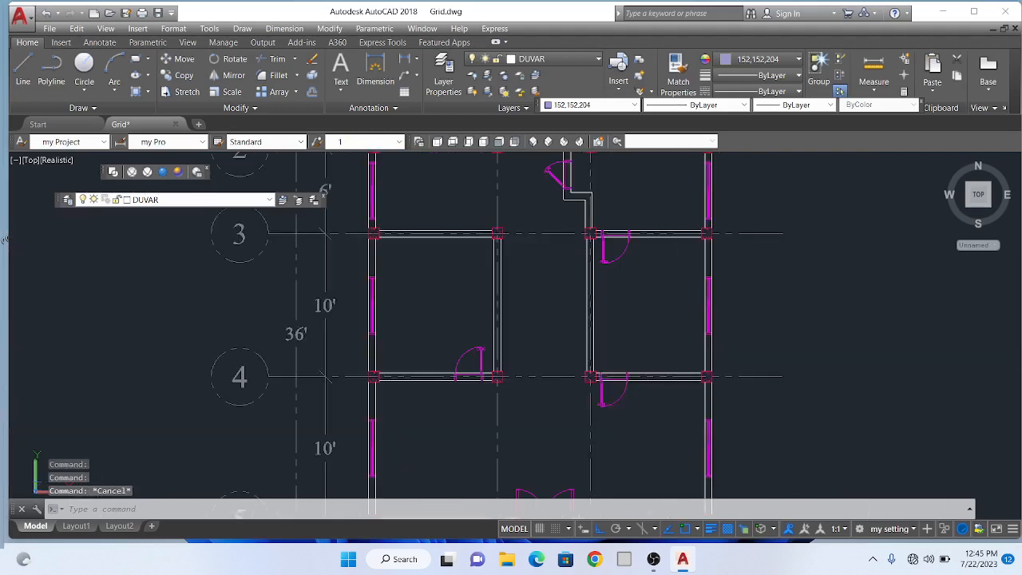
{"action": "left_click", "coordinate": [617, 385]}
{"action": "scroll", "coordinate": [580, 363], "scroll_direction": "up", "scroll_amount": 4}
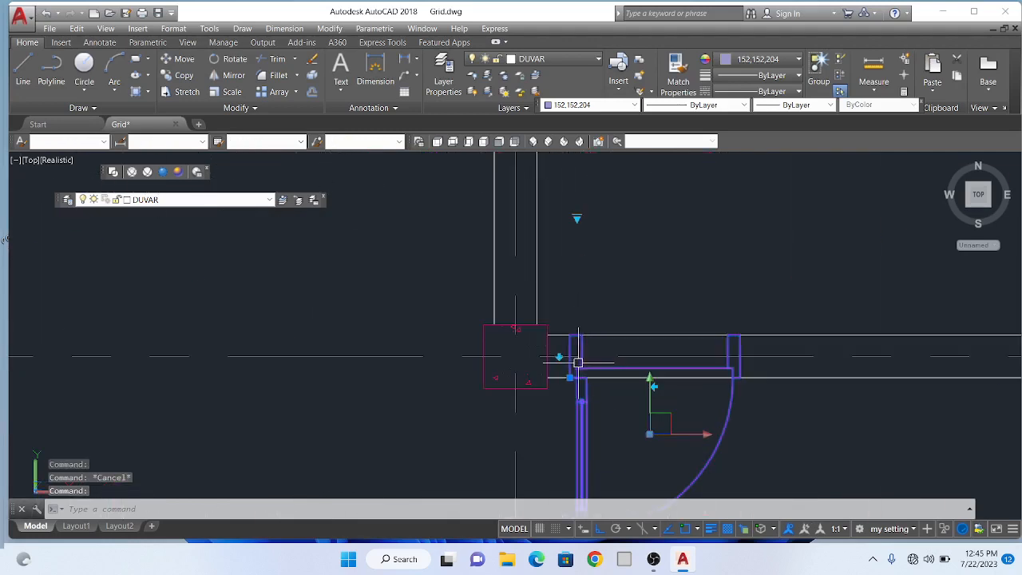
{"action": "left_click", "coordinate": [559, 357]}
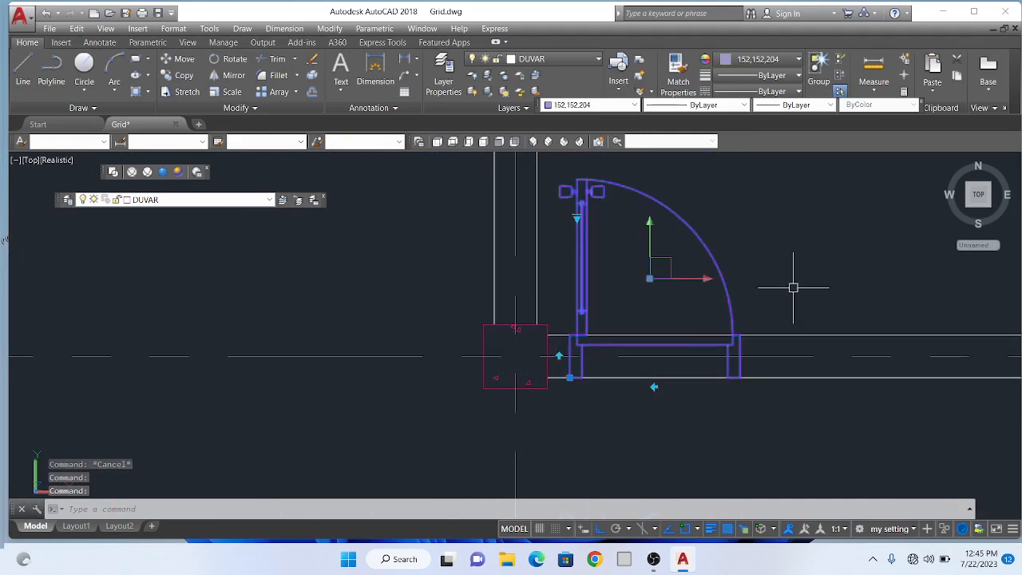
{"action": "key", "text": "Escape"}
- Examine the placed doors in the DOOR & WINDOW plan alongside the neighbouring WALL & Text and Hatch plans
{"action": "scroll", "coordinate": [638, 367], "scroll_direction": "down", "scroll_amount": 6}
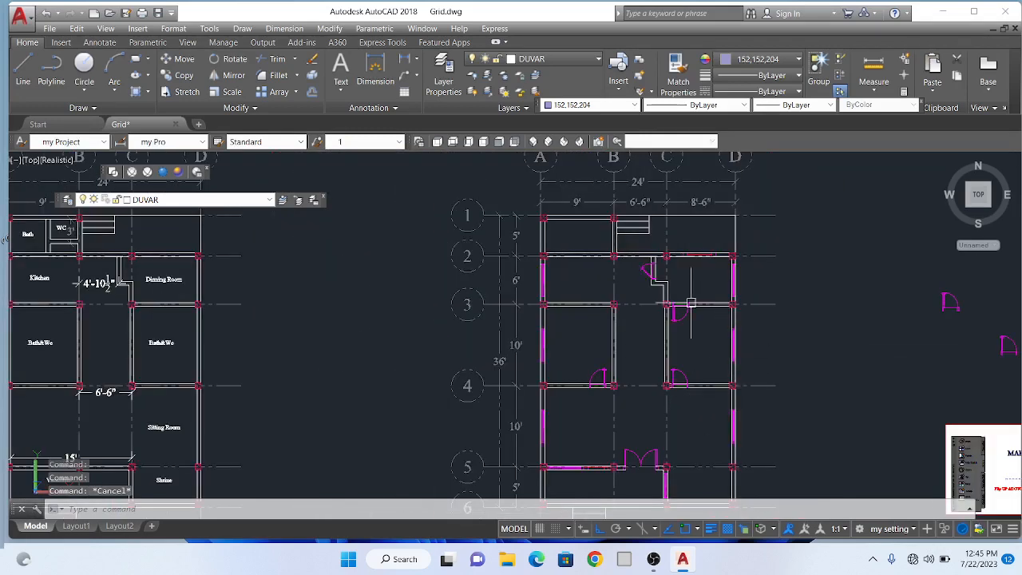
{"action": "scroll", "coordinate": [591, 295], "scroll_direction": "down", "scroll_amount": 2}
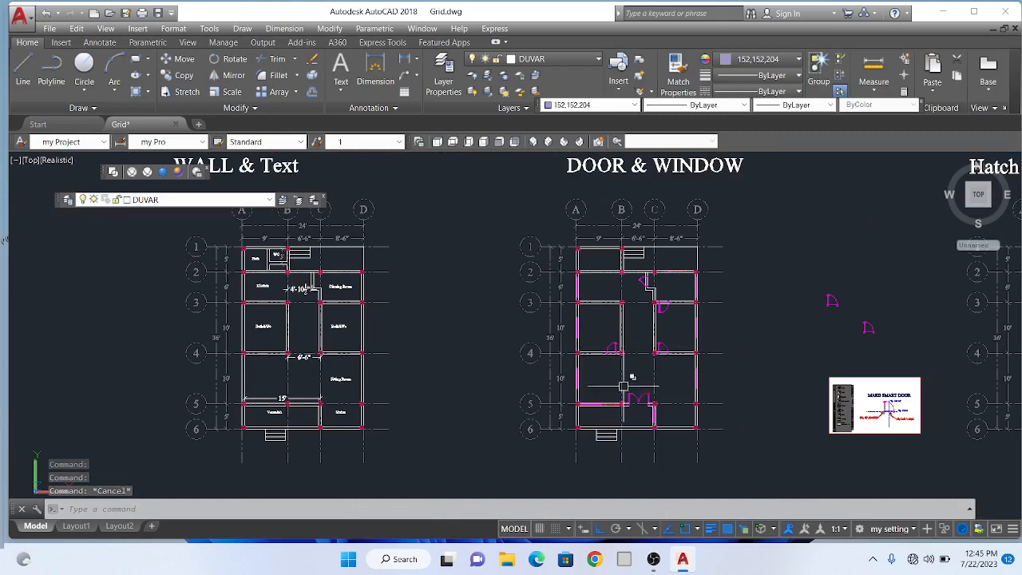
{"action": "scroll", "coordinate": [490, 336], "scroll_direction": "down", "scroll_amount": 2}
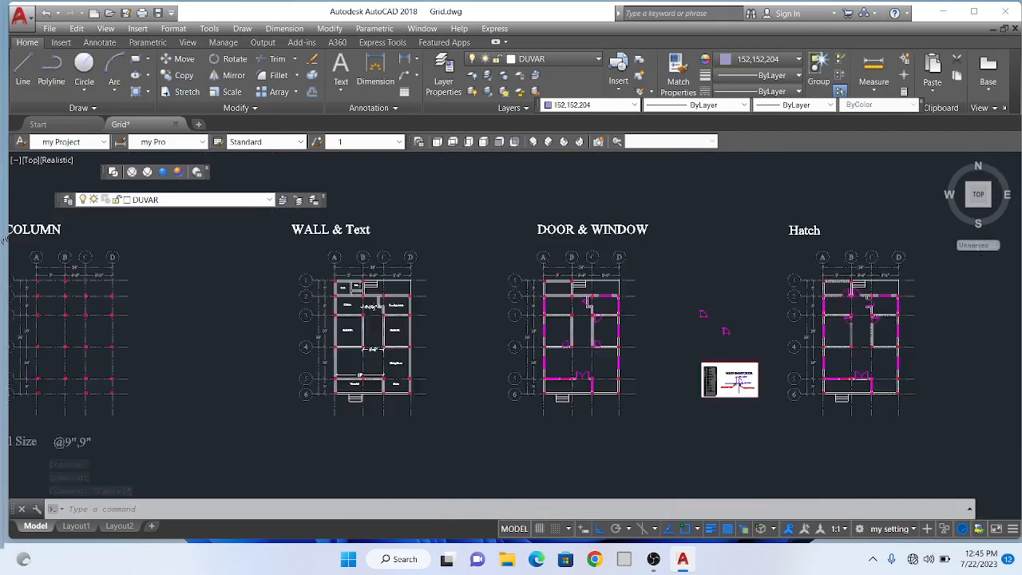
{"action": "scroll", "coordinate": [646, 334], "scroll_direction": "up", "scroll_amount": 3}
{"action": "scroll", "coordinate": [468, 377], "scroll_direction": "down", "scroll_amount": 3}
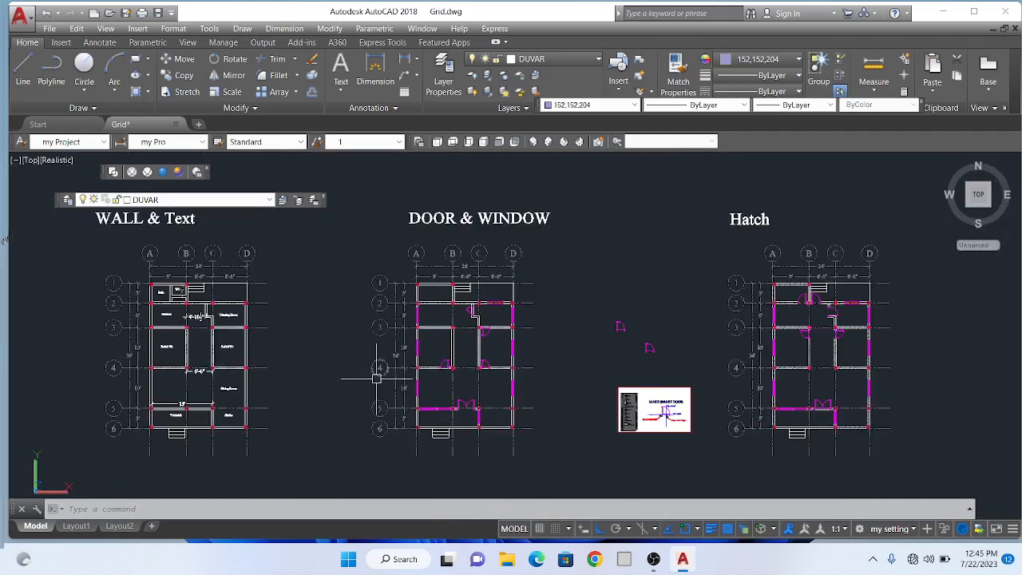
{"action": "scroll", "coordinate": [457, 325], "scroll_direction": "up", "scroll_amount": 2}
{"action": "scroll", "coordinate": [457, 325], "scroll_direction": "up", "scroll_amount": 5}
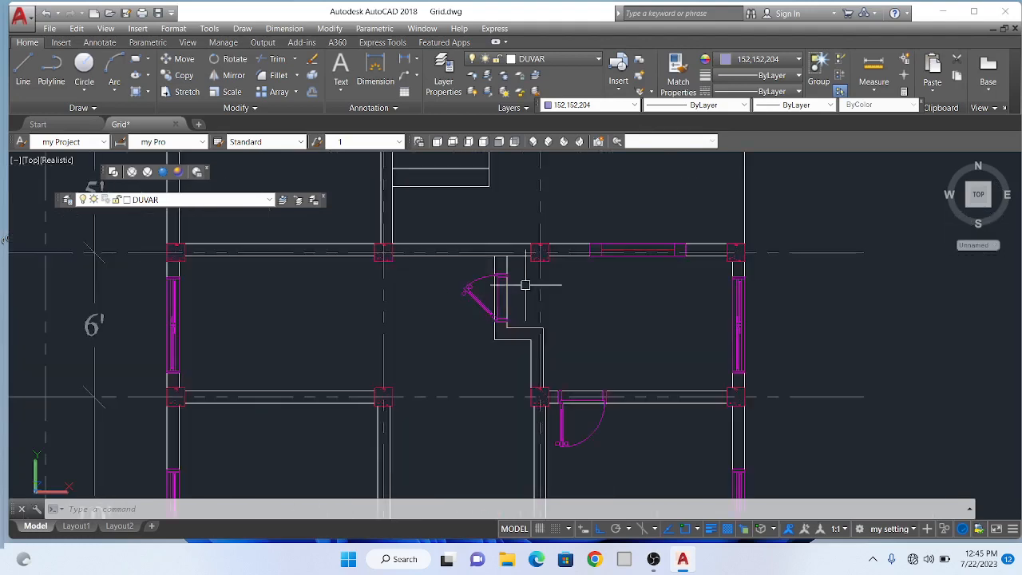
{"action": "scroll", "coordinate": [306, 358], "scroll_direction": "down", "scroll_amount": 5}
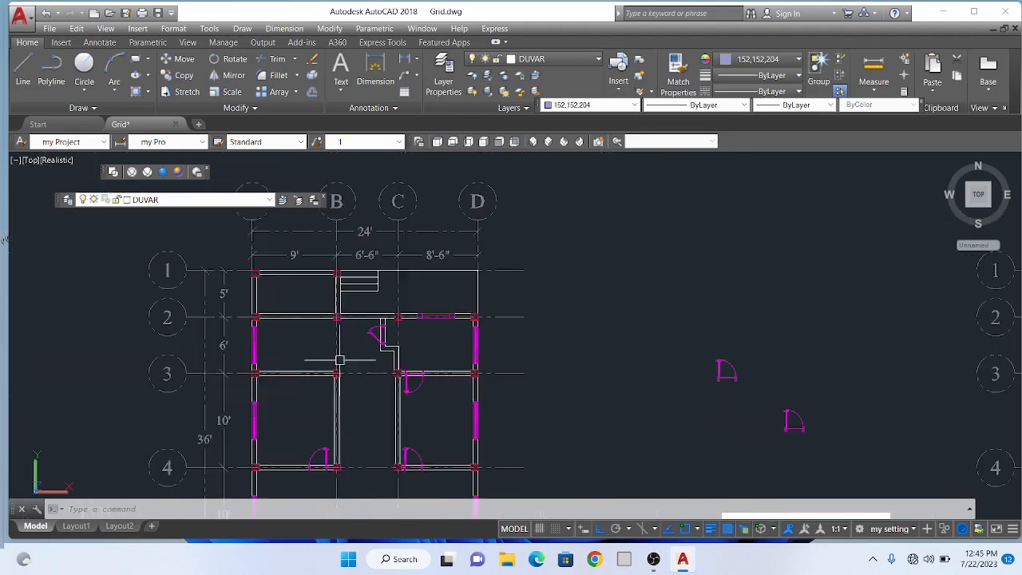
{"action": "scroll", "coordinate": [559, 354], "scroll_direction": "down", "scroll_amount": 2}
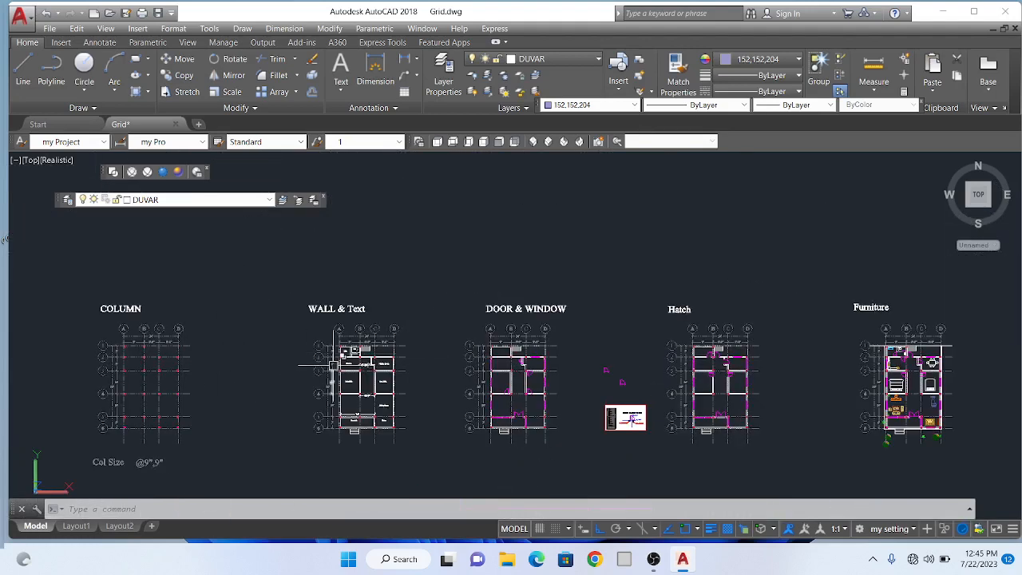
- Insert the door block into the wall below the WC in the WALL & Text plan, with 0° rotation
{"action": "scroll", "coordinate": [318, 370], "scroll_direction": "up", "scroll_amount": 10}
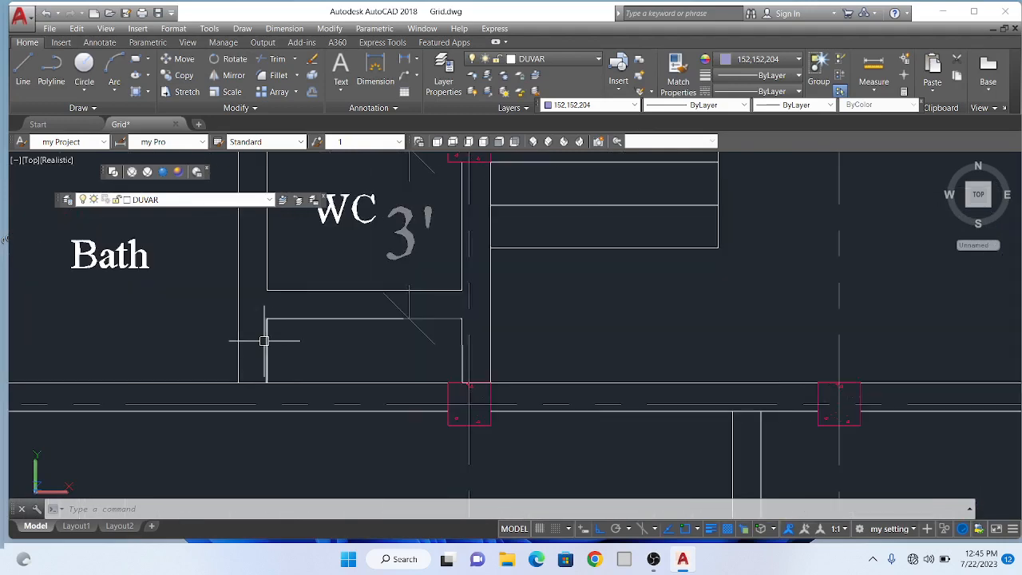
{"action": "scroll", "coordinate": [354, 327], "scroll_direction": "down", "scroll_amount": 3}
{"action": "scroll", "coordinate": [364, 309], "scroll_direction": "up", "scroll_amount": 4}
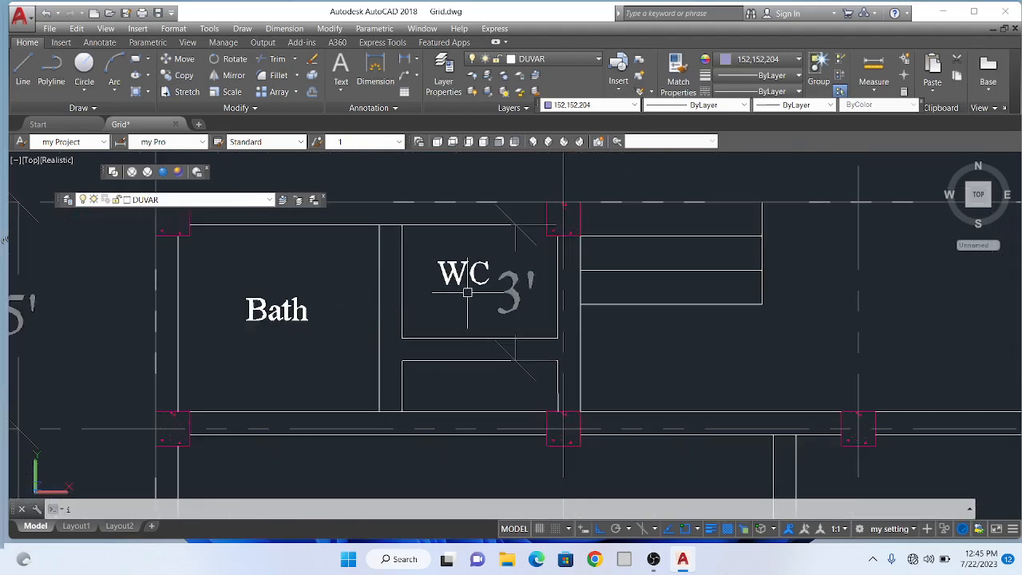
{"action": "key", "text": "Return"}
{"action": "left_click", "coordinate": [611, 364]}
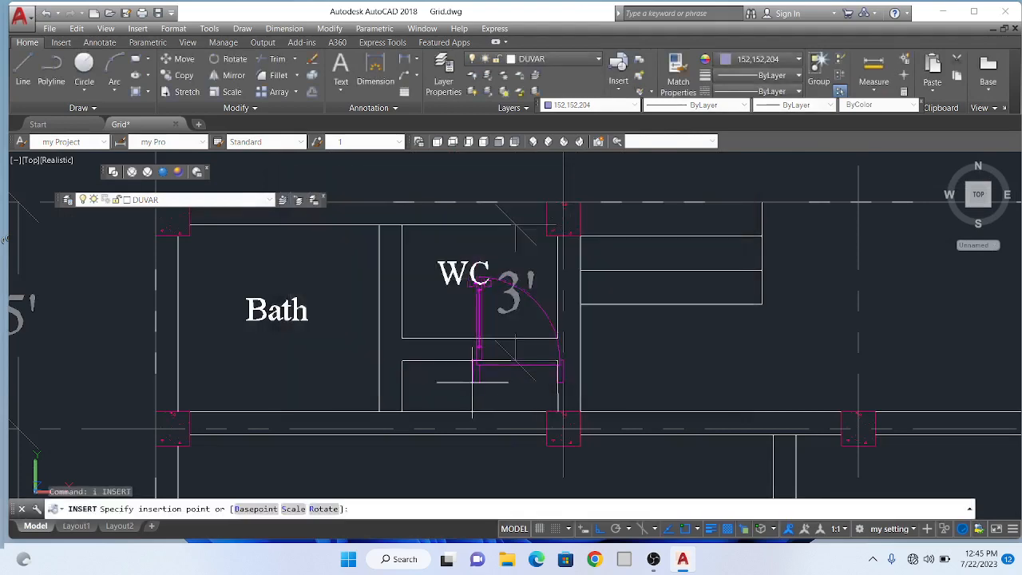
{"action": "scroll", "coordinate": [448, 335], "scroll_direction": "down", "scroll_amount": 3}
{"action": "scroll", "coordinate": [453, 346], "scroll_direction": "up", "scroll_amount": 3}
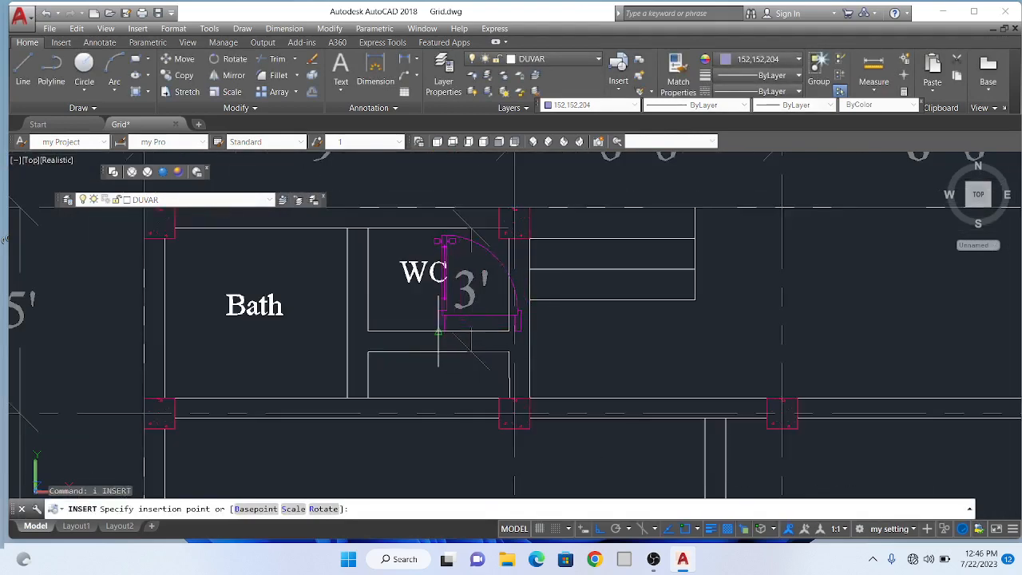
{"action": "left_click", "coordinate": [368, 351]}
{"action": "key", "text": "Return"}
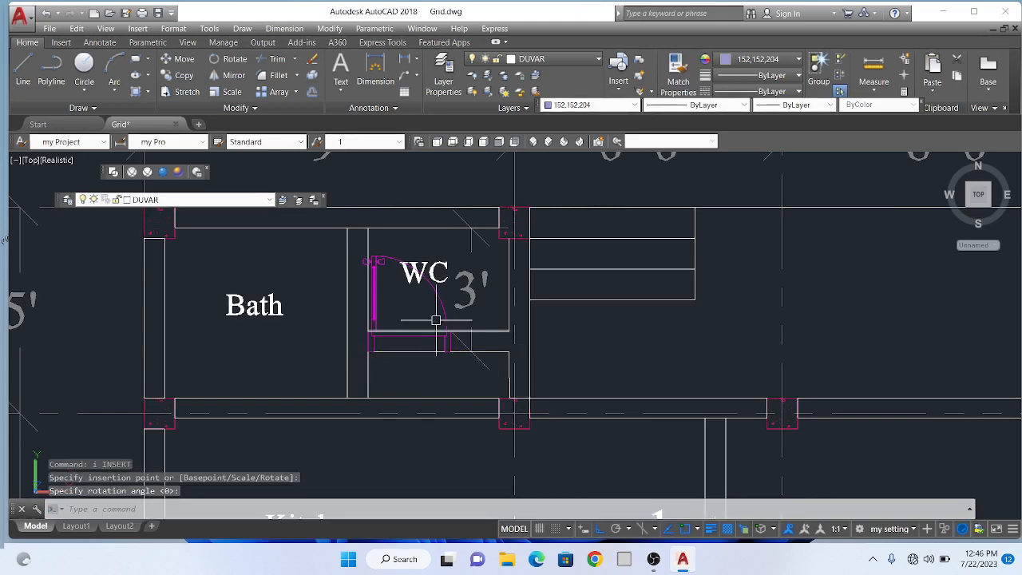
- Flip the WC door to open below its wall and set its visibility state to 45
{"action": "left_click", "coordinate": [393, 350]}
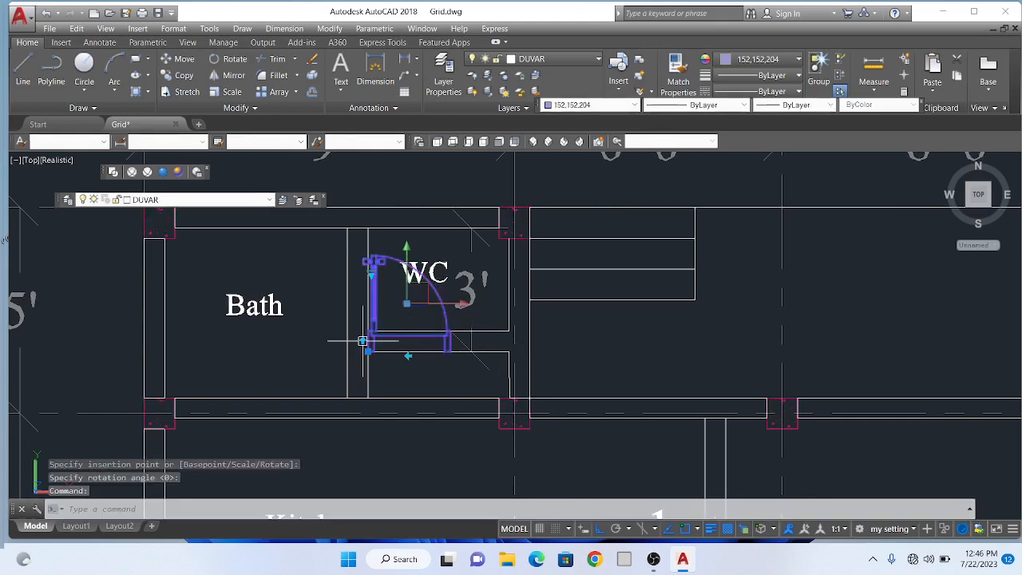
{"action": "left_click", "coordinate": [362, 342]}
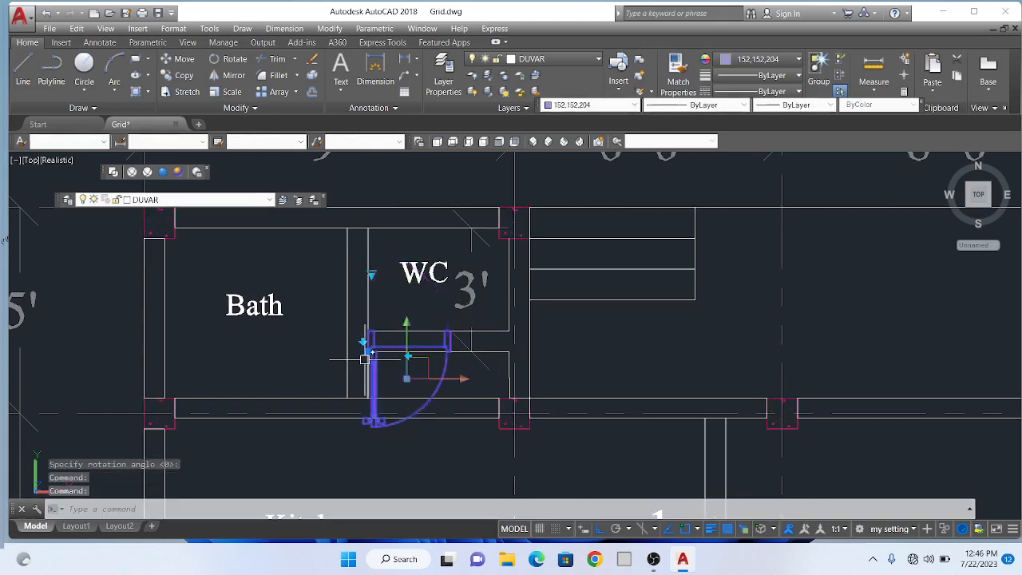
{"action": "left_click", "coordinate": [371, 274]}
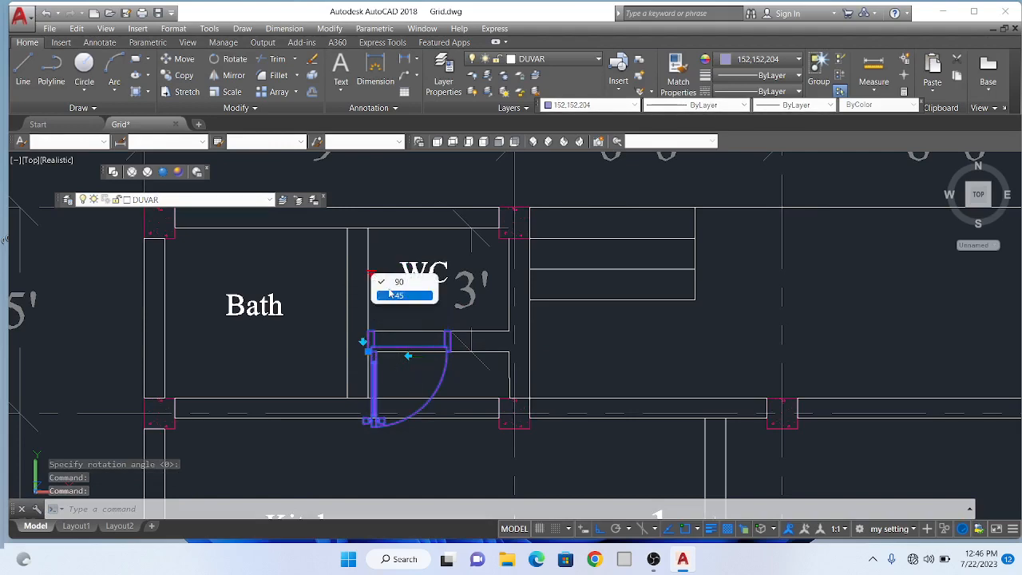
{"action": "left_click", "coordinate": [395, 296]}
{"action": "key", "text": "Escape"}
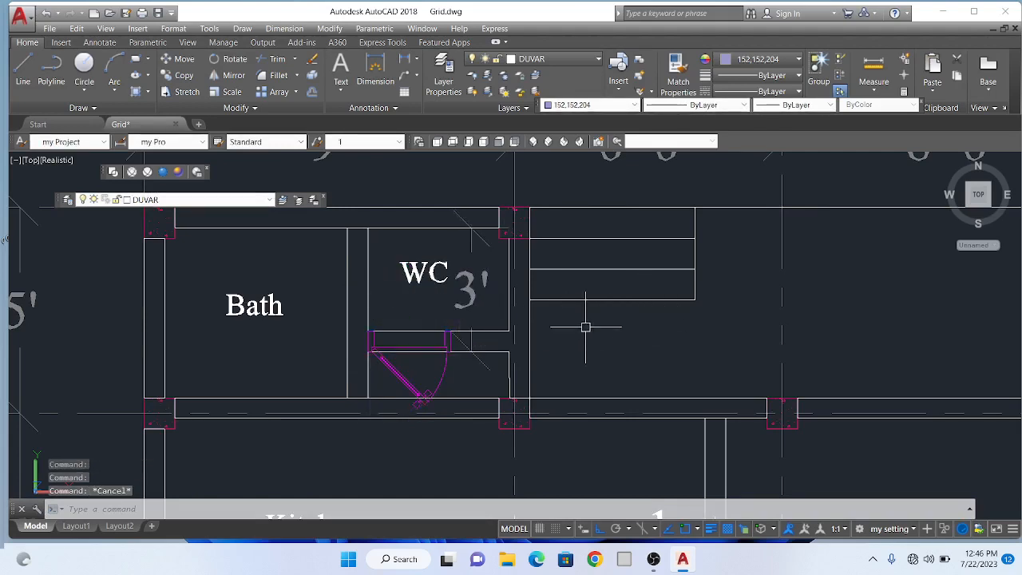
- Erase the 45-degree door from the WC wall in the WALL & Text plan
{"action": "scroll", "coordinate": [586, 326], "scroll_direction": "down", "scroll_amount": 3}
{"action": "scroll", "coordinate": [584, 341], "scroll_direction": "up", "scroll_amount": 5}
{"action": "scroll", "coordinate": [575, 349], "scroll_direction": "down", "scroll_amount": 3}
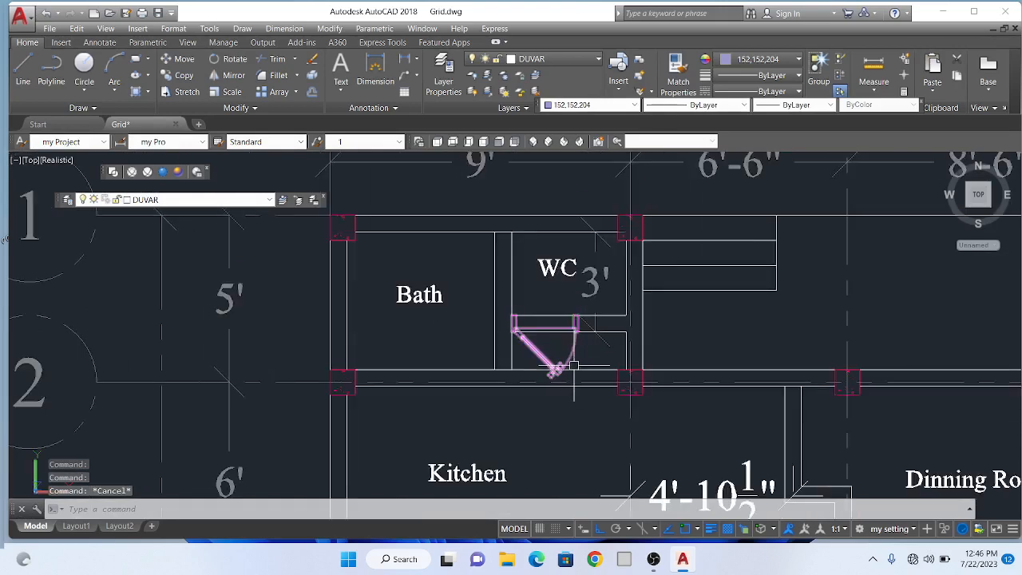
{"action": "scroll", "coordinate": [580, 361], "scroll_direction": "up", "scroll_amount": 3}
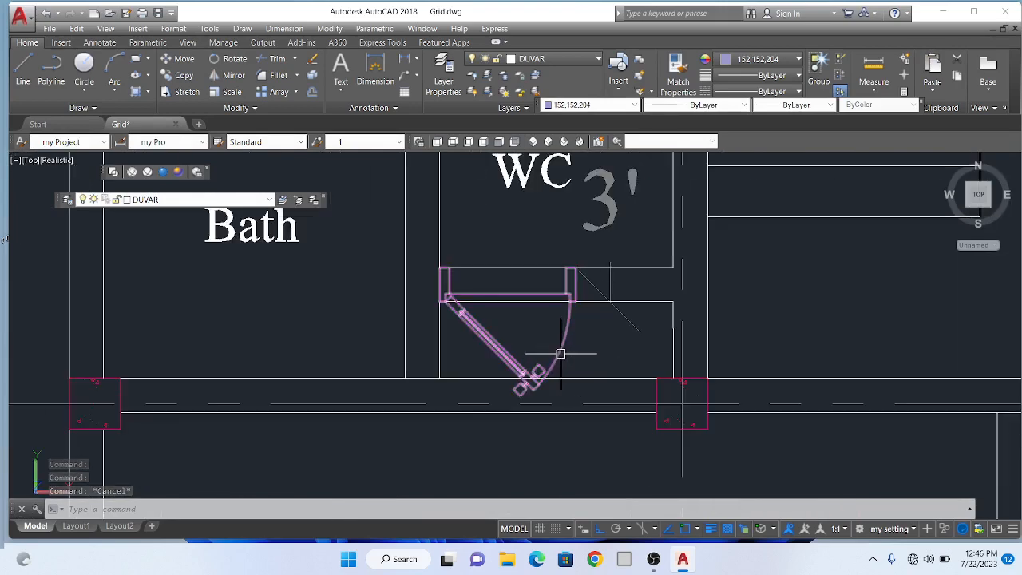
{"action": "left_click", "coordinate": [561, 354]}
{"action": "key", "text": "Delete"}
{"action": "scroll", "coordinate": [369, 361], "scroll_direction": "down", "scroll_amount": 6}
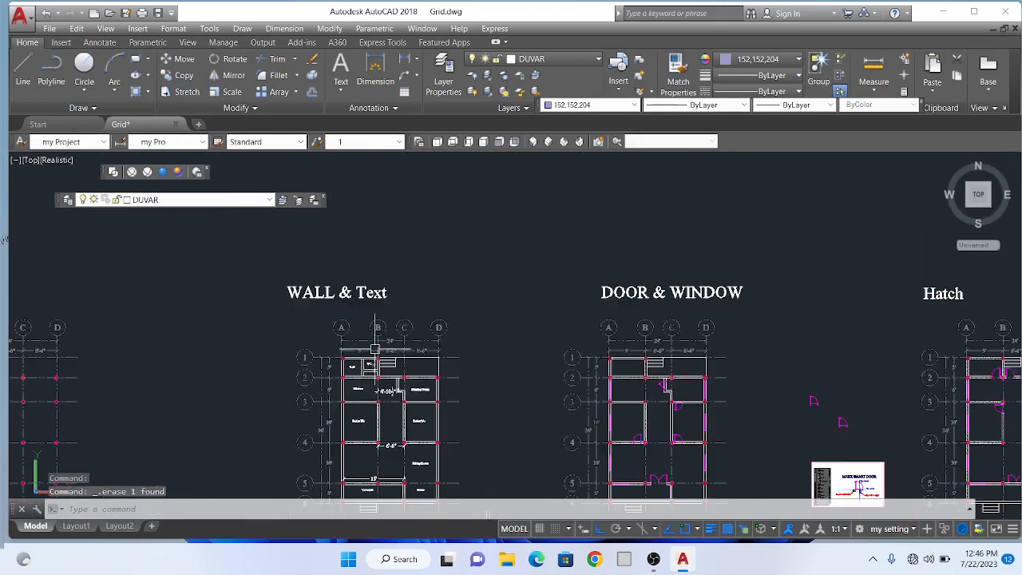
{"action": "scroll", "coordinate": [407, 345], "scroll_direction": "down", "scroll_amount": 2}
{"action": "scroll", "coordinate": [425, 344], "scroll_direction": "down", "scroll_amount": 2}
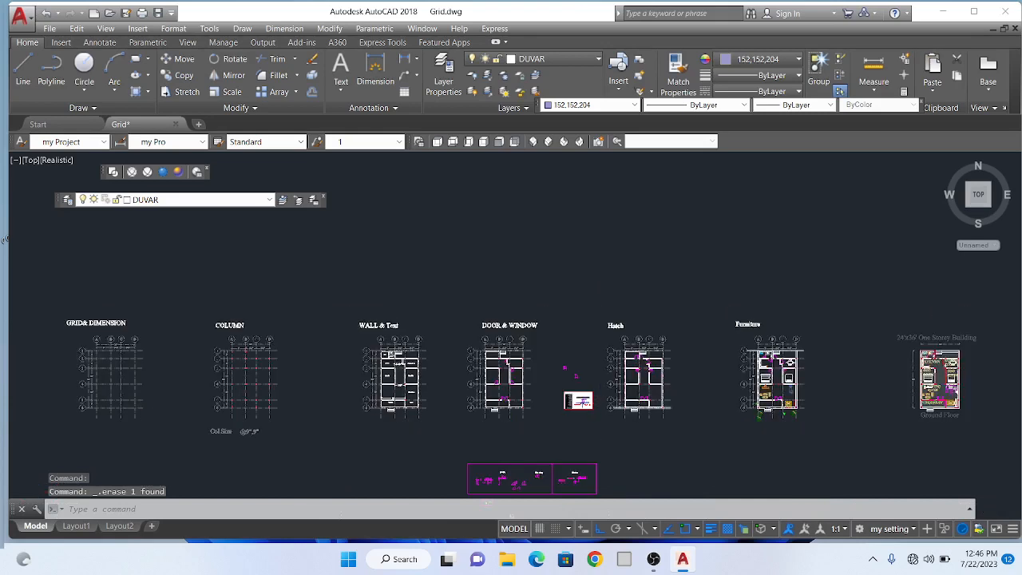
{"action": "scroll", "coordinate": [623, 409], "scroll_direction": "up", "scroll_amount": 5}
{"action": "scroll", "coordinate": [493, 296], "scroll_direction": "up", "scroll_amount": 5}
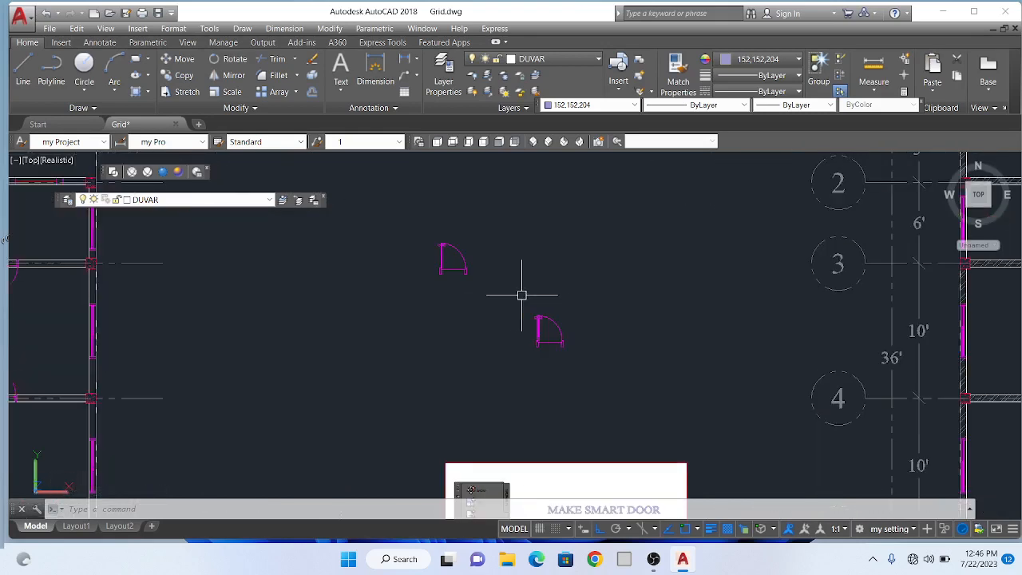
{"action": "scroll", "coordinate": [559, 298], "scroll_direction": "down", "scroll_amount": 2}
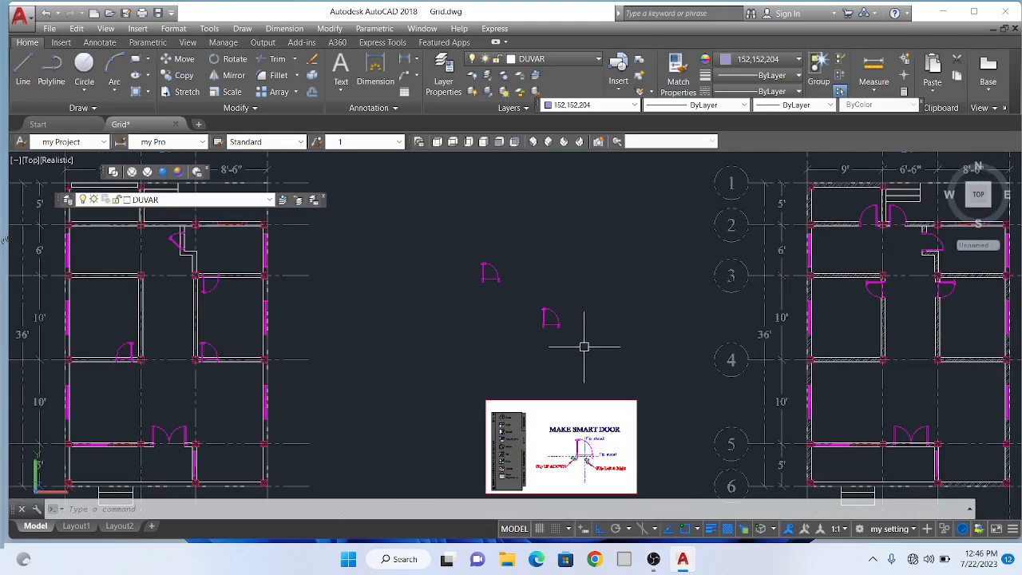